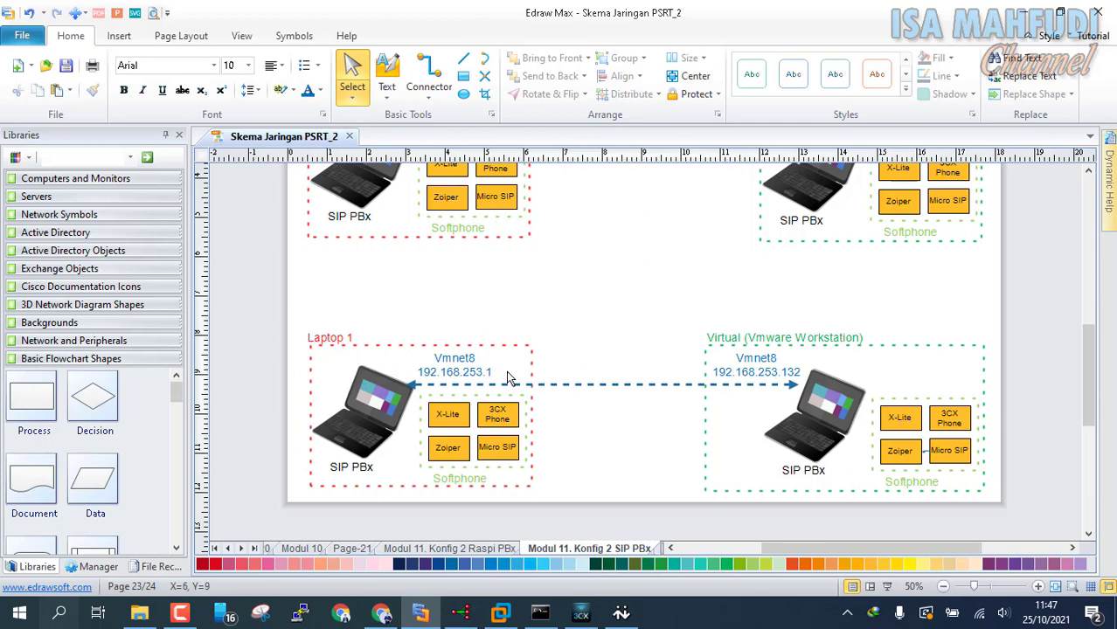
Step: Read the host's VMnet8 address 192.168.253.1 in Command Prompt, then switch to the WIN7 virtual machine
left_click(540, 613)
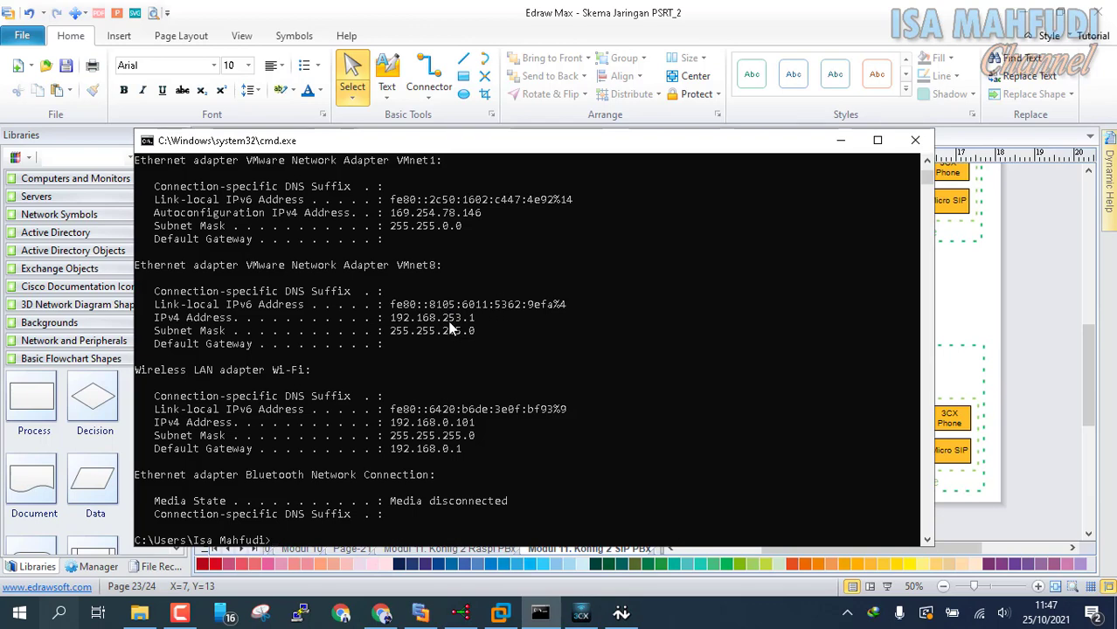
left_click(841, 140)
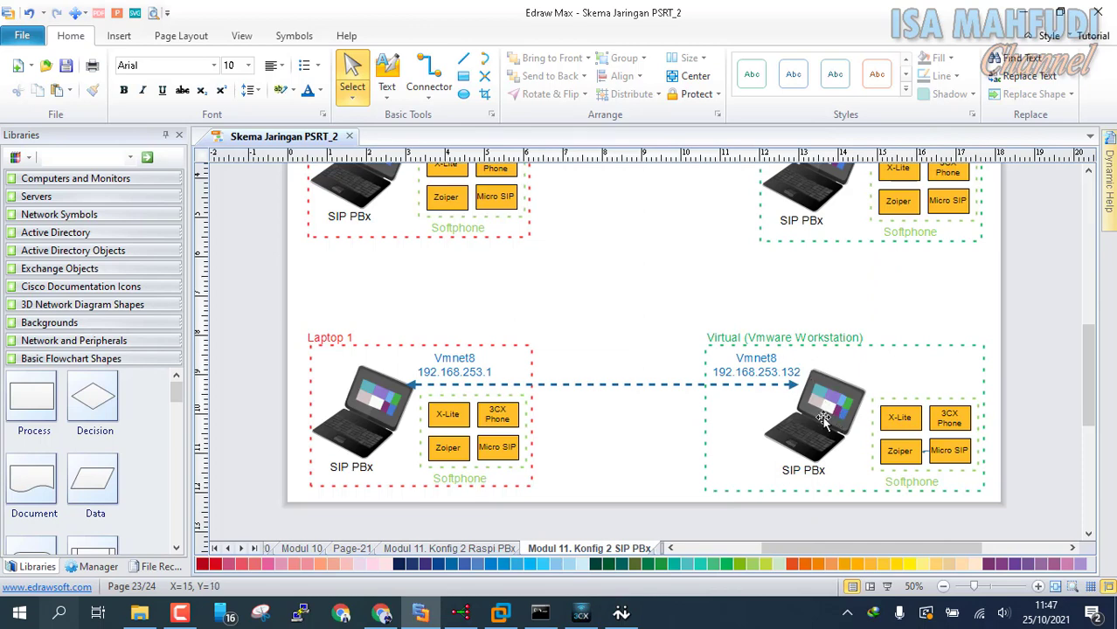
left_click(494, 614)
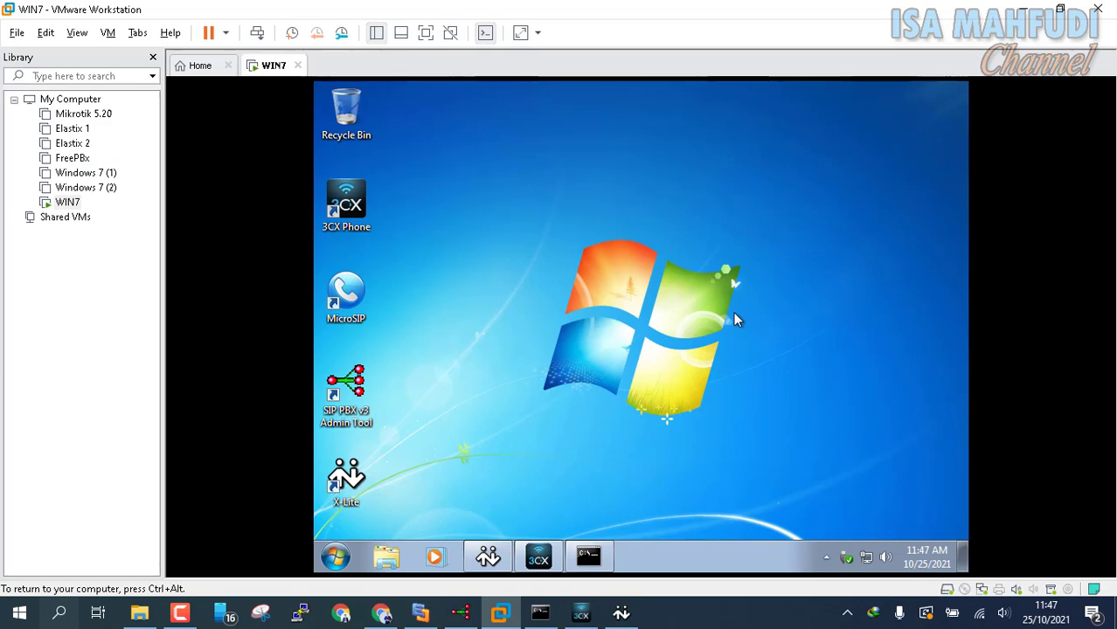
Step: Run ipconfig in the WIN7 guest to confirm 192.168.253.132, then go back to the Edraw Max diagram
left_click(588, 557)
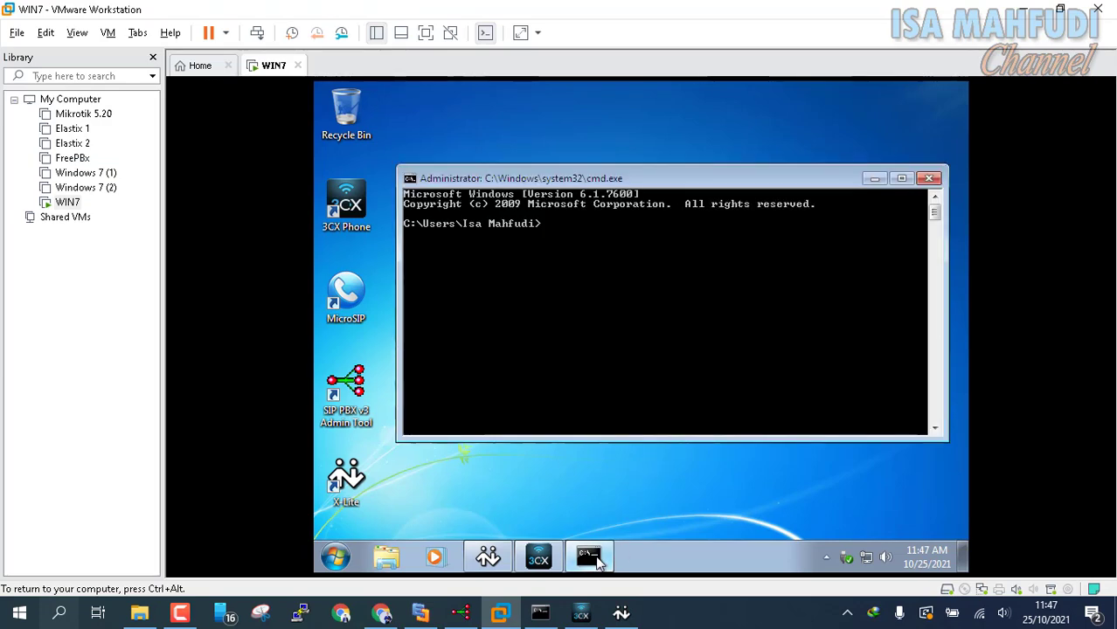
type("ipconfig")
key("Return")
scroll(741, 288, "up", 1)
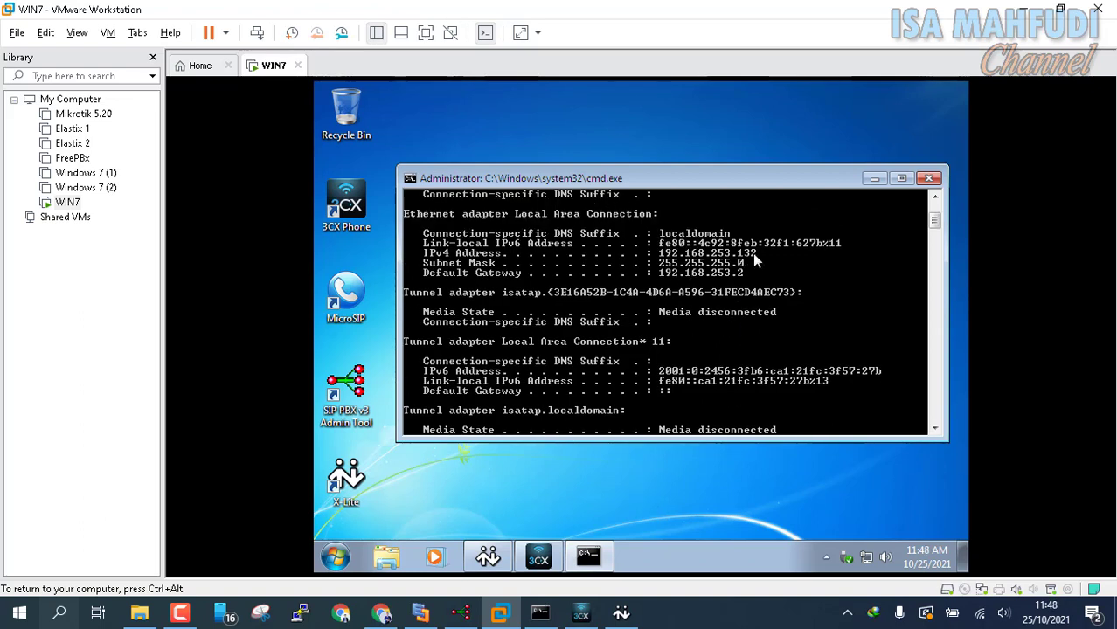
left_click(875, 178)
left_click(421, 614)
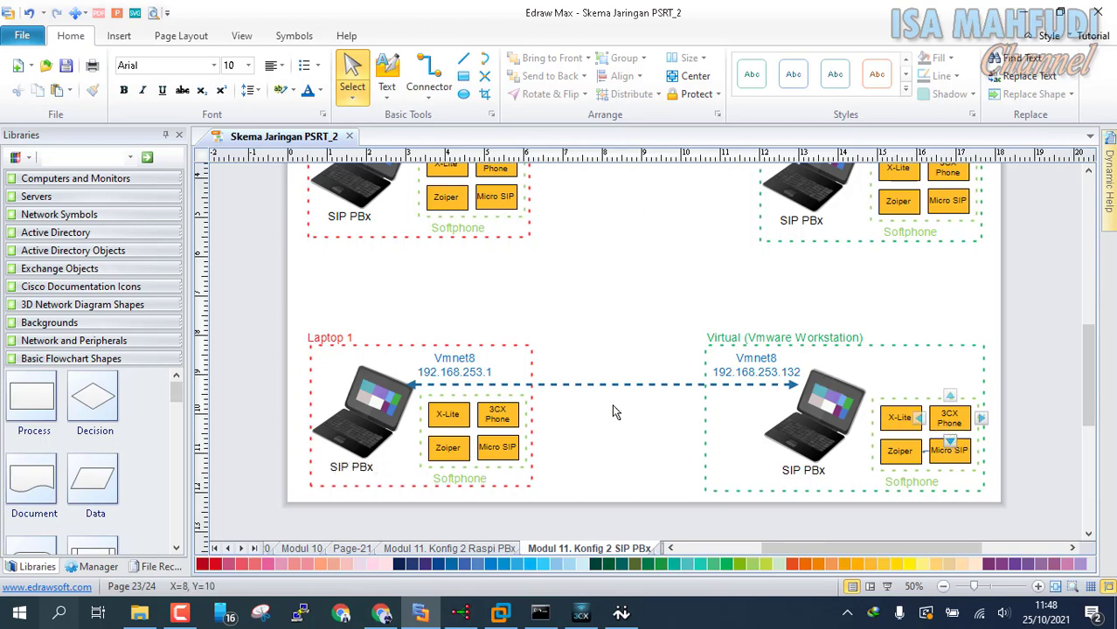
Step: Add a second line 'EXT. 1XX' to the Laptop 1 label
double_click(341, 339)
left_click(693, 350)
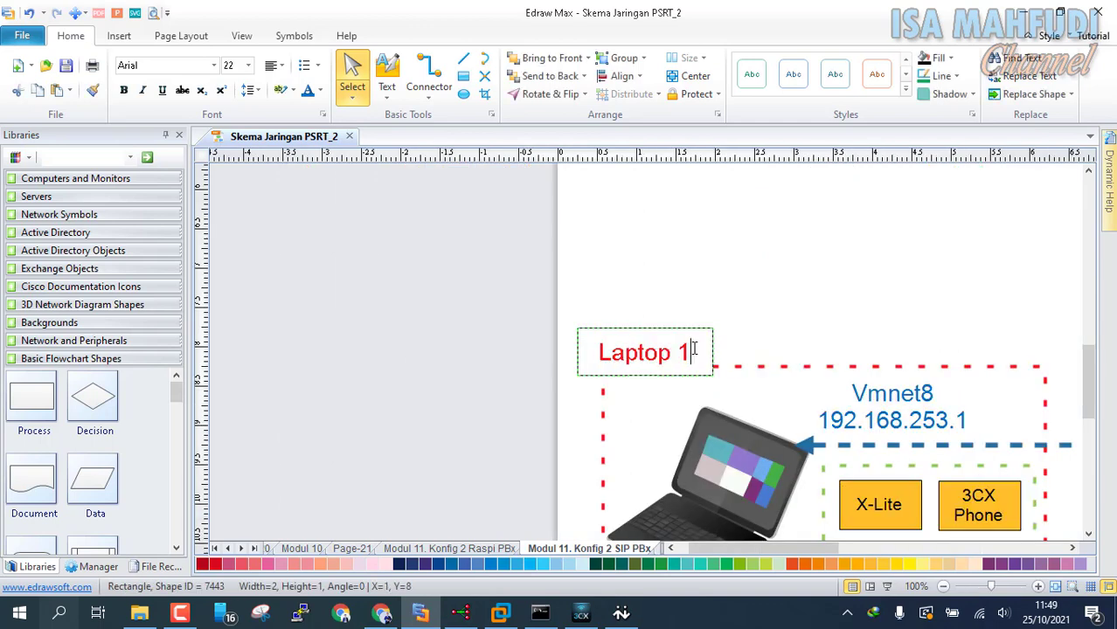
key("Return")
type("EX")
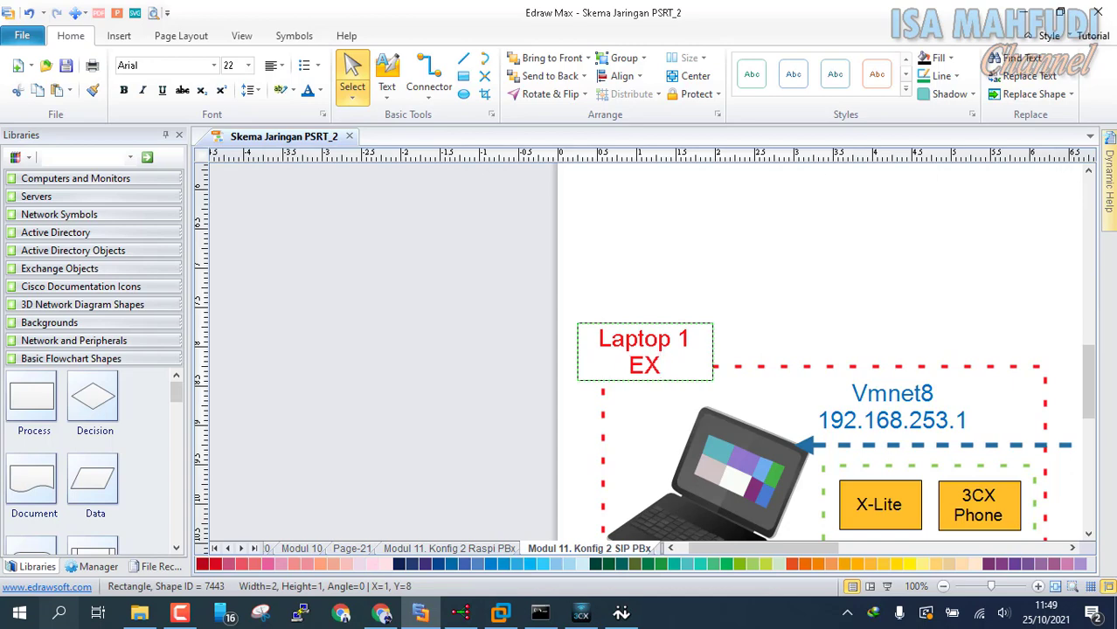
type("T. 1XX")
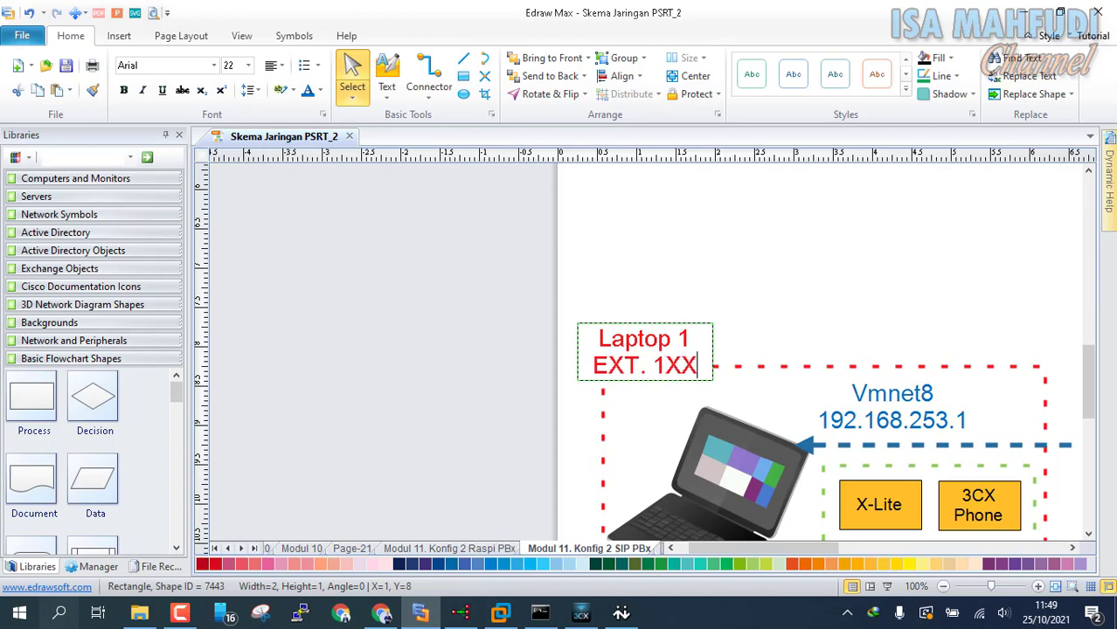
key("Escape")
Step: Append 'EXR. 2XX' to the Virtual (VMware Workstation) label and widen it to fit one line
scroll(788, 319, "down", 3, "ctrl")
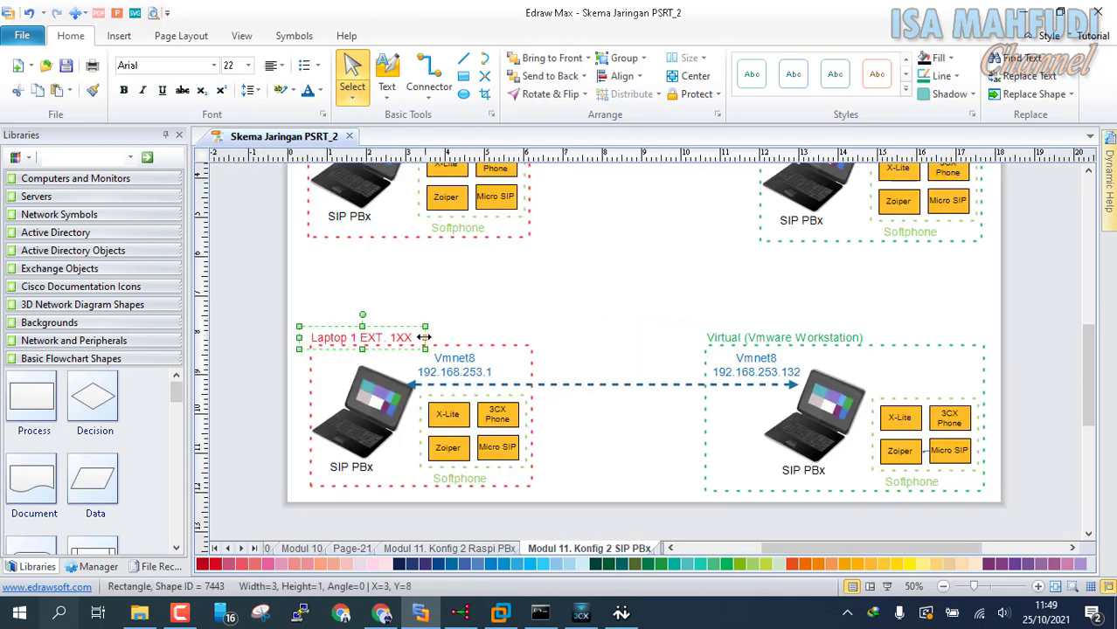
double_click(852, 339)
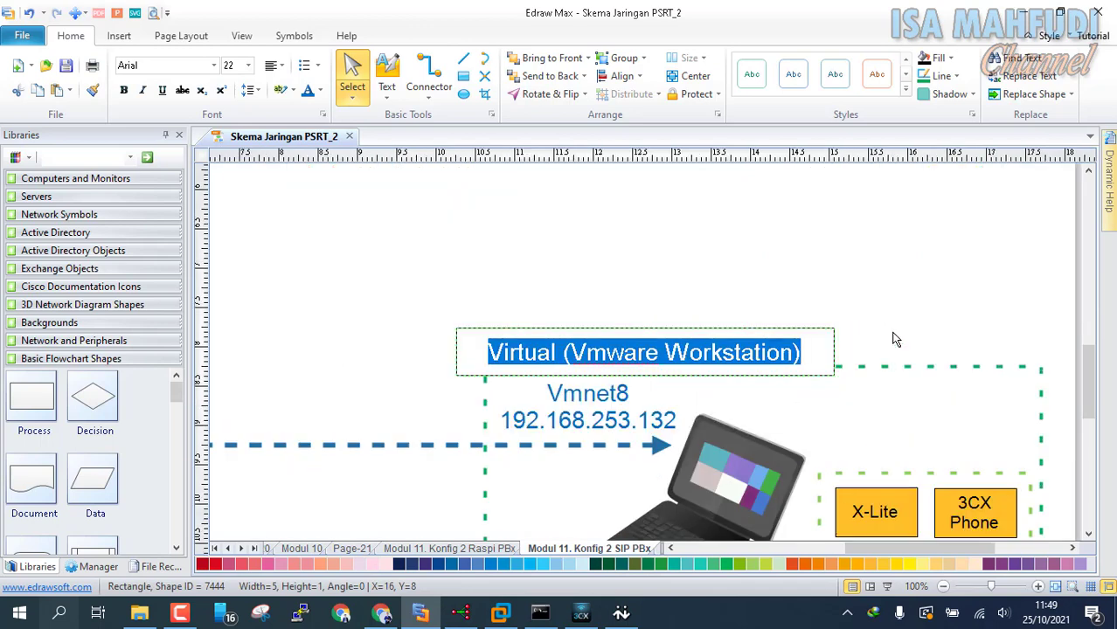
key("End")
type("EX")
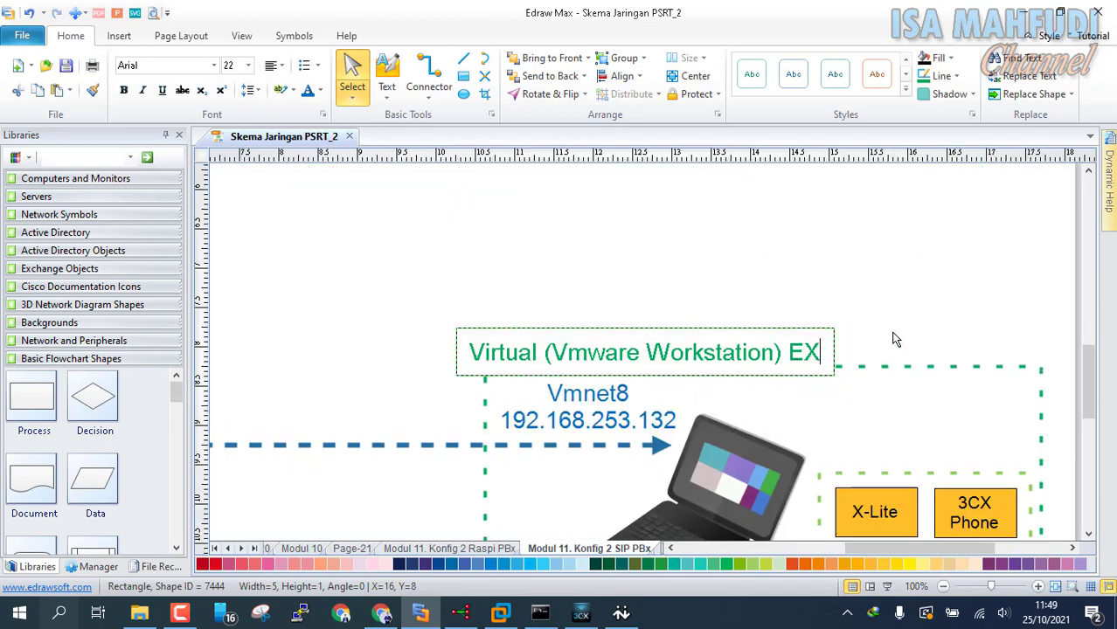
type("R. 2XX")
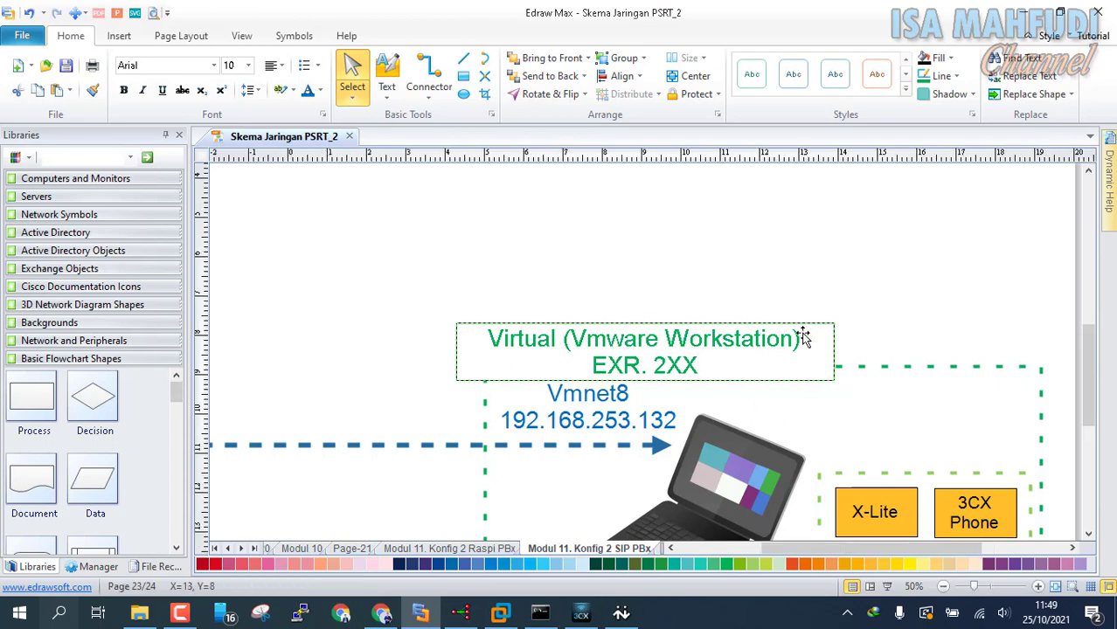
scroll(878, 333, "down", 5)
left_click(874, 336)
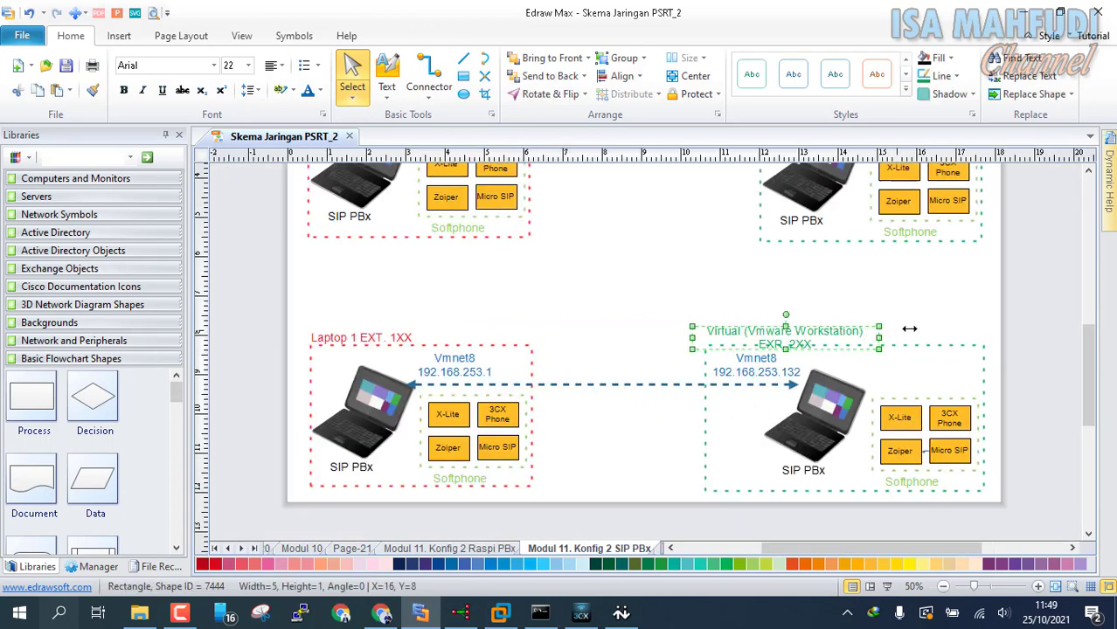
left_click_drag(909, 328, 935, 328)
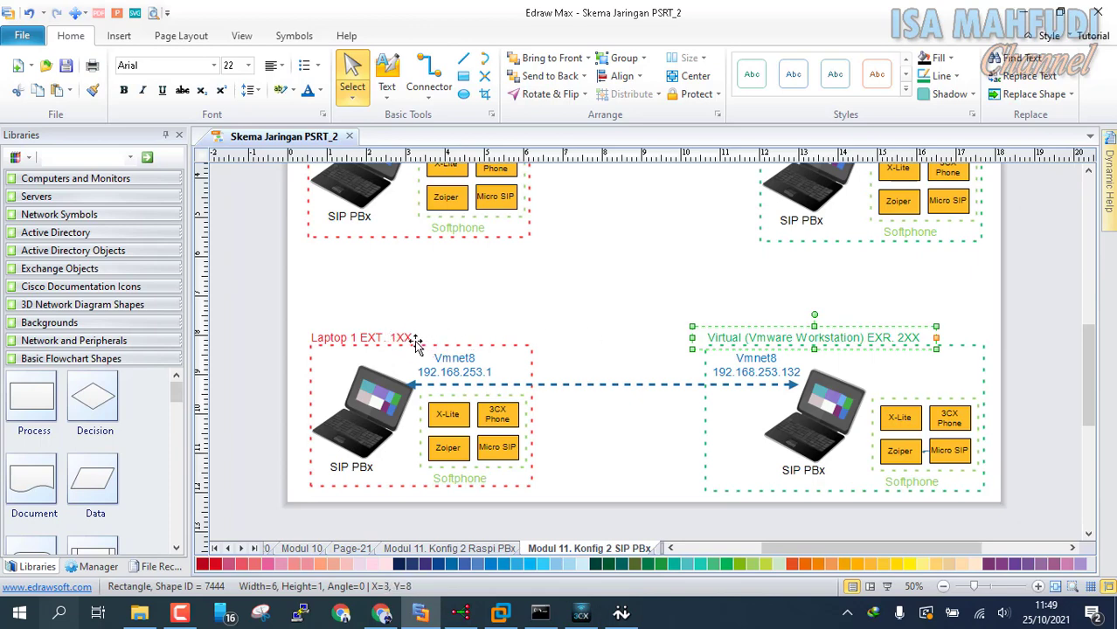
left_click(533, 229)
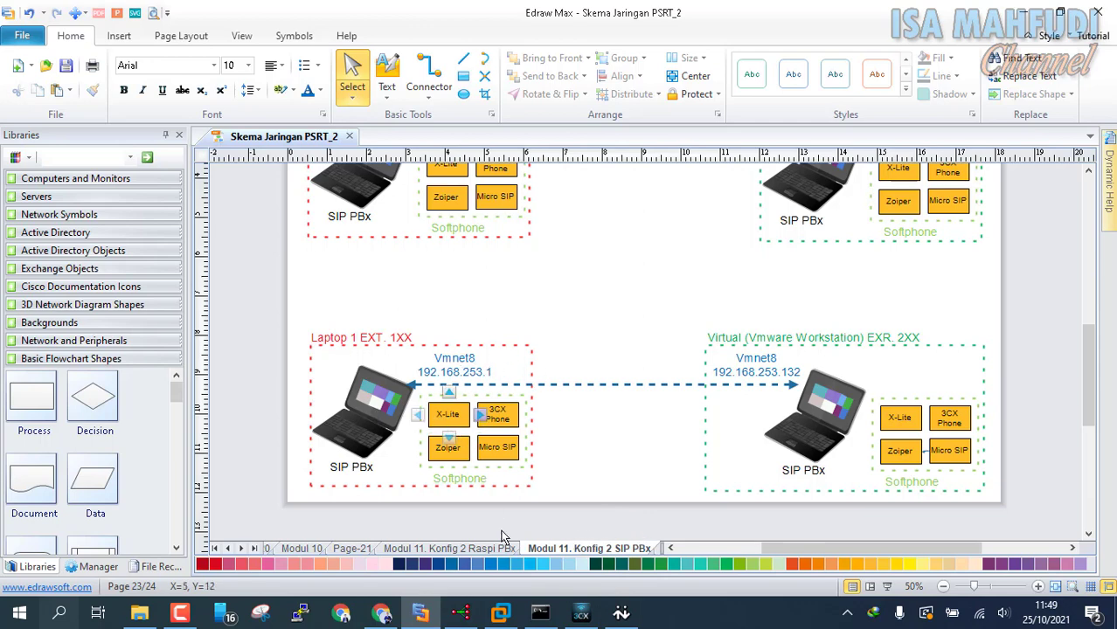
Step: Bring up the SIP PBX Admin Tool and start a new extension from Options > Extensions
mouse_move(467, 621)
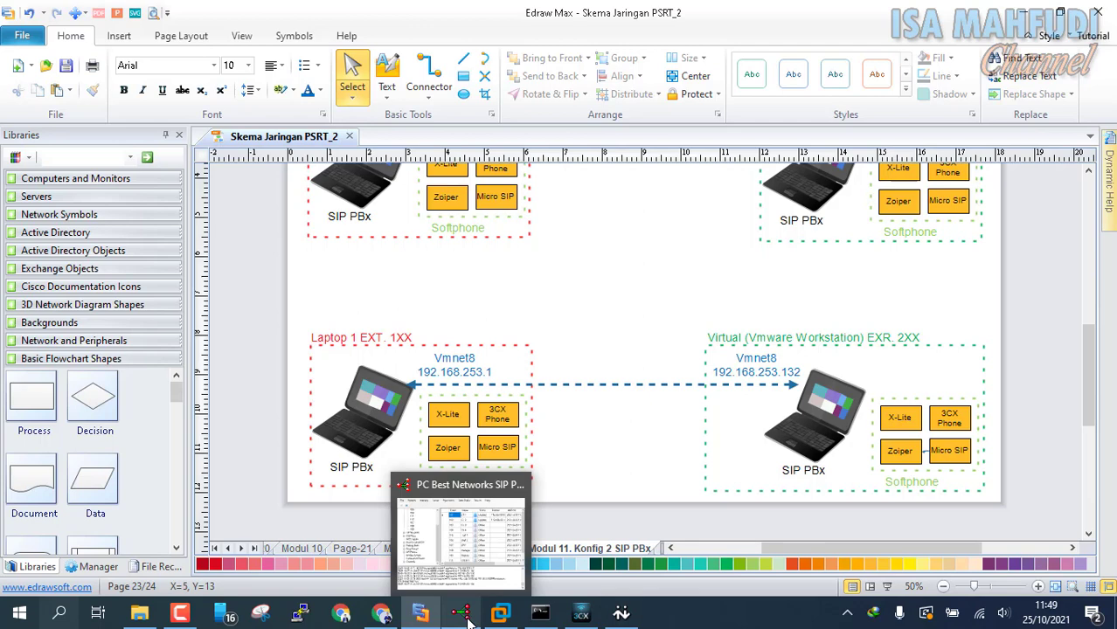
left_click(485, 564)
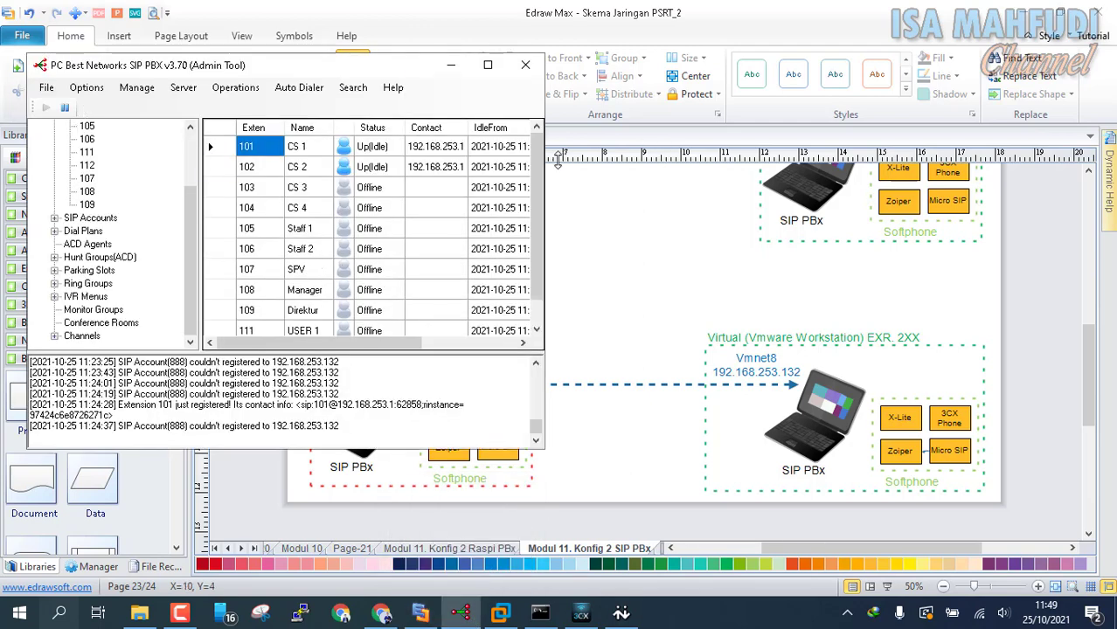
left_click_drag(531, 155, 519, 236)
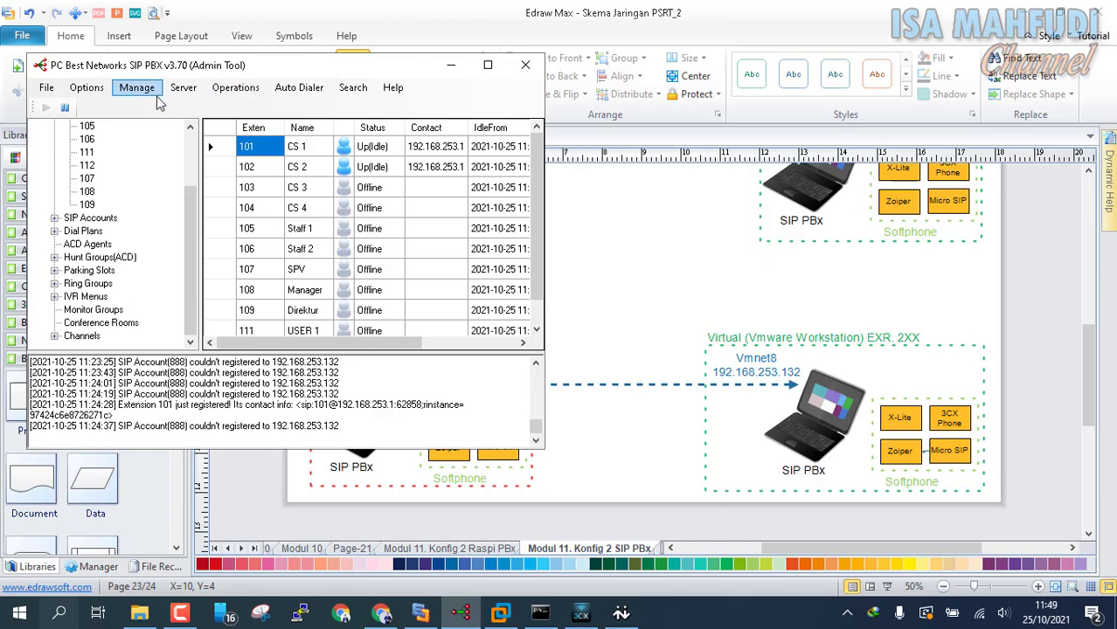
left_click(96, 92)
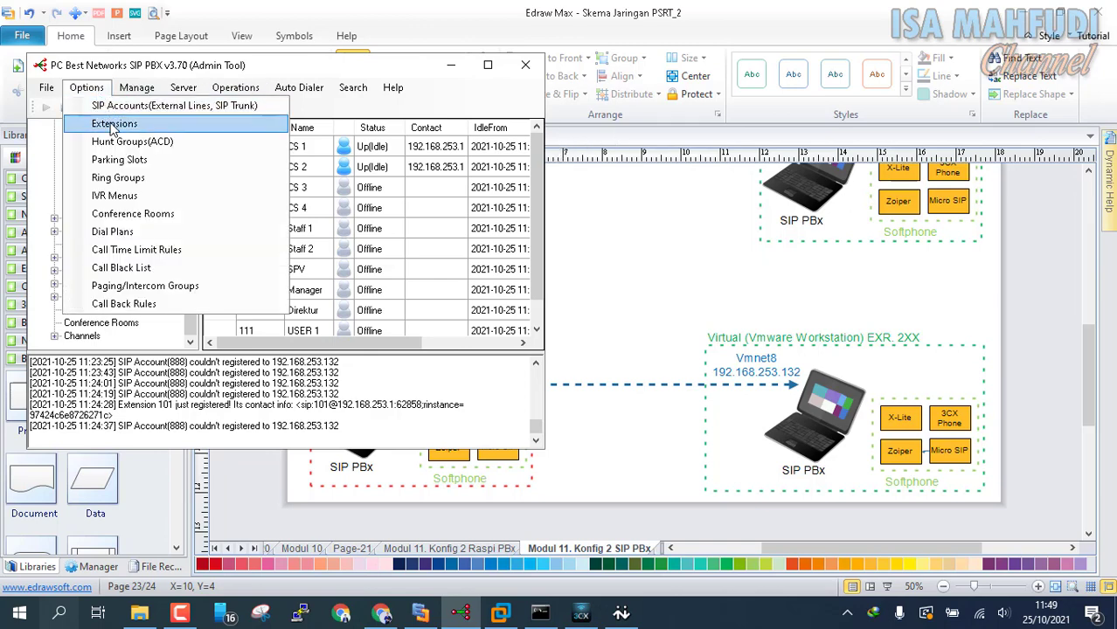
left_click(113, 125)
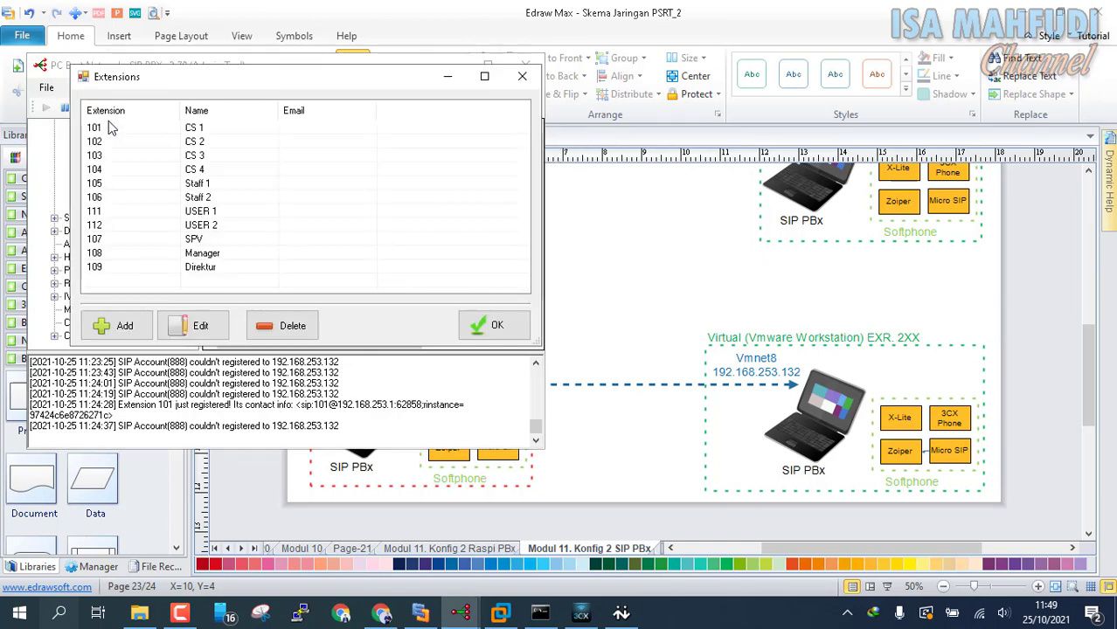
left_click(120, 325)
Step: Create extension 800 with user name 'Virtual 2 Server' and extension type Virtual
left_click(241, 161)
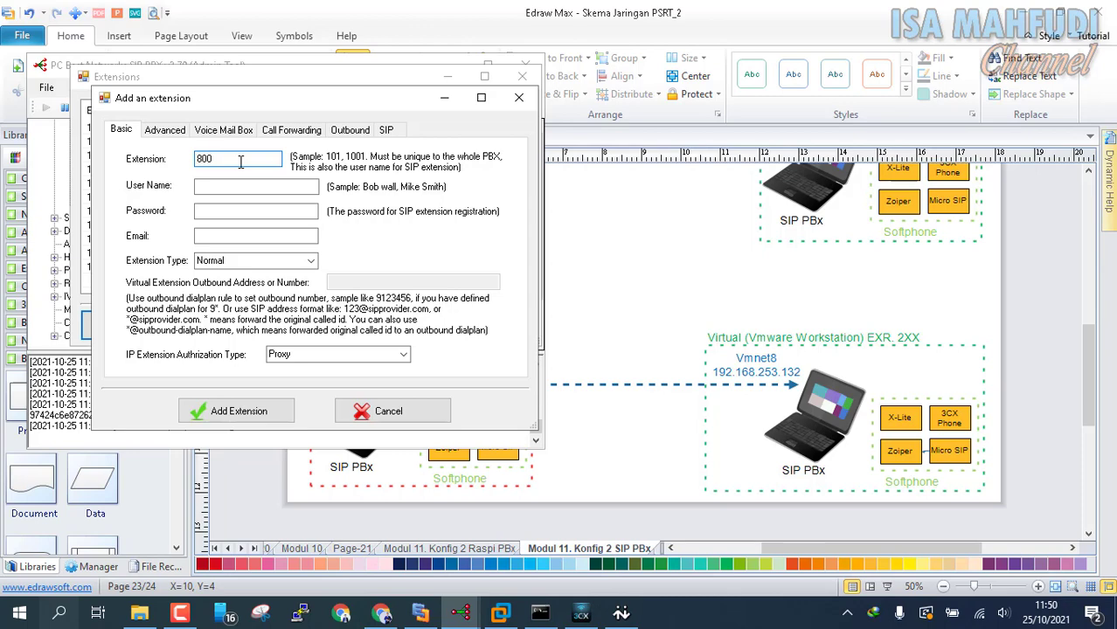
type("800")
key("Tab")
type("Virtual")
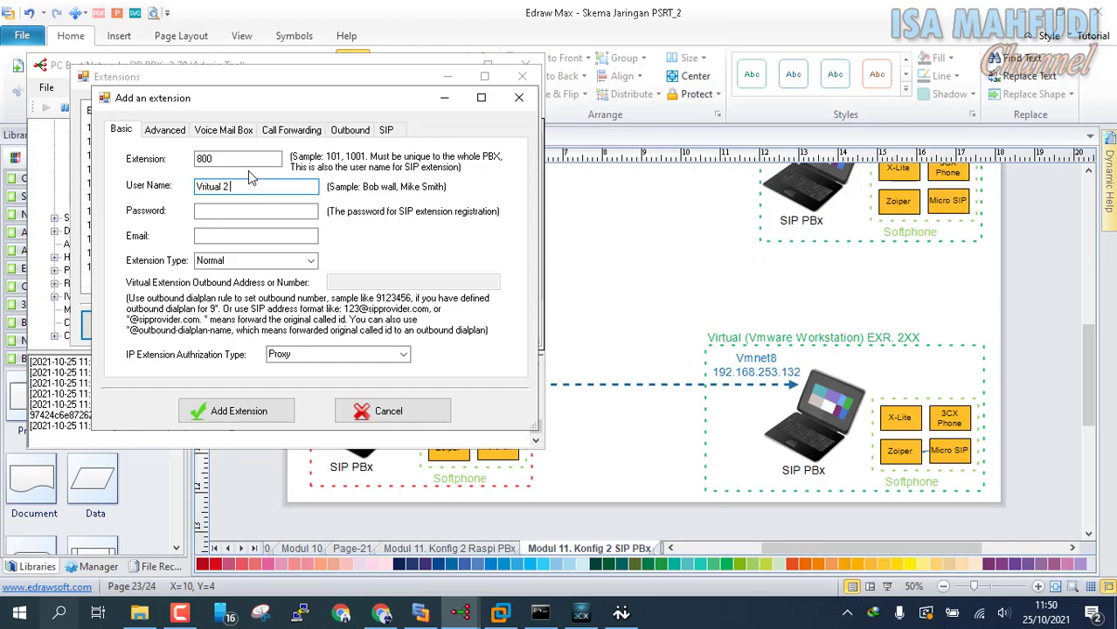
type(" 2 Server")
left_click(242, 208)
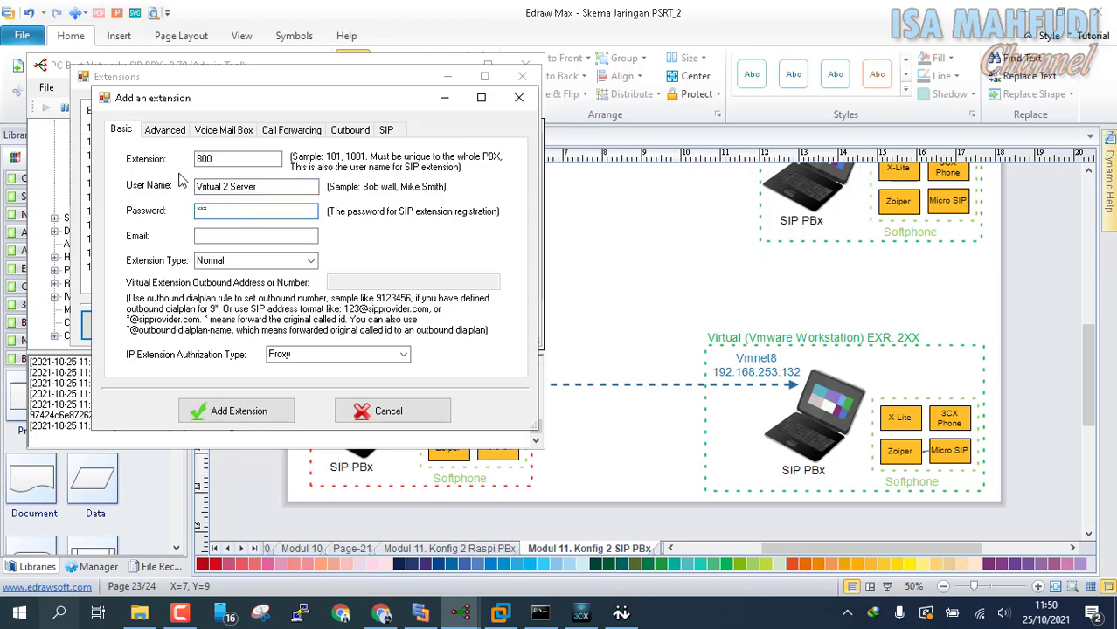
left_click(310, 262)
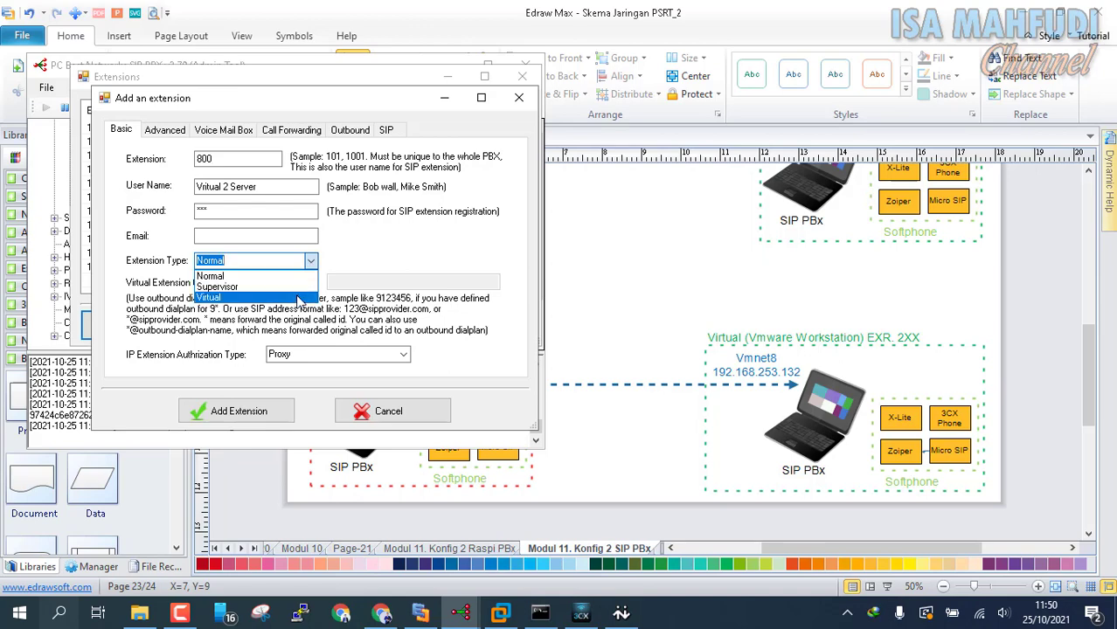
left_click(210, 297)
left_click(279, 415)
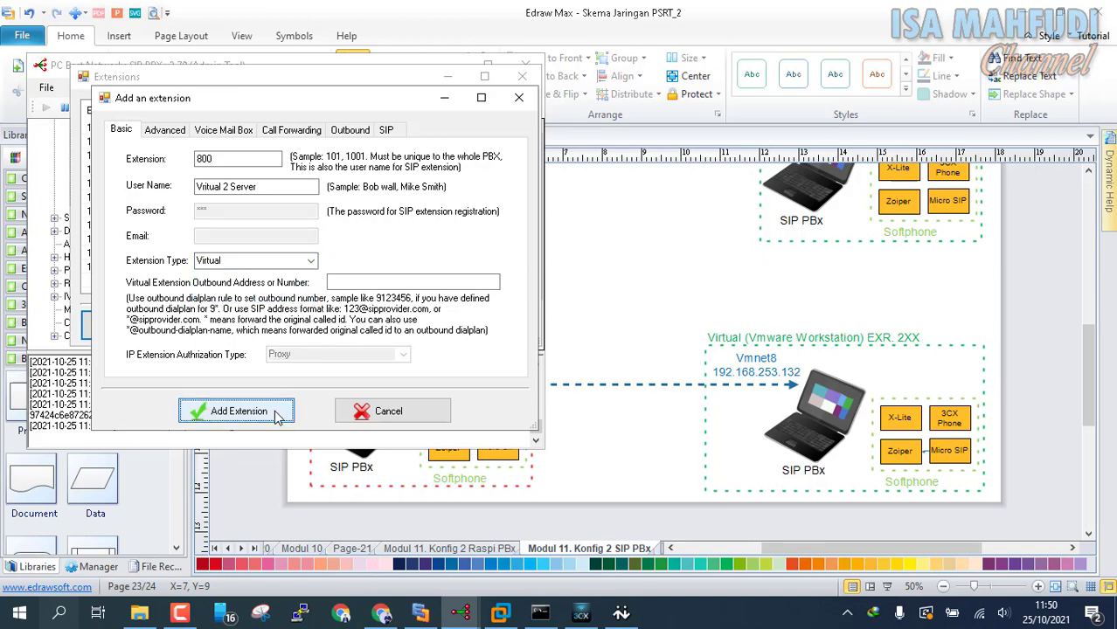
left_click(495, 327)
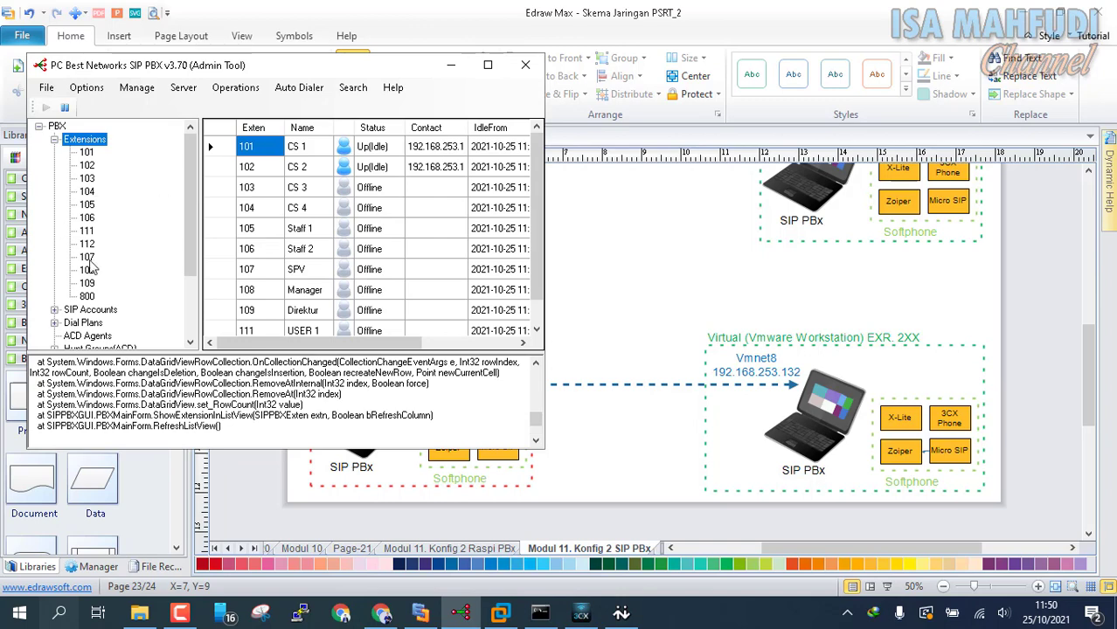
Step: Try deleting the old OutToServer2 and InFromServer2 SIP accounts; both attempts end in errors
left_click(87, 87)
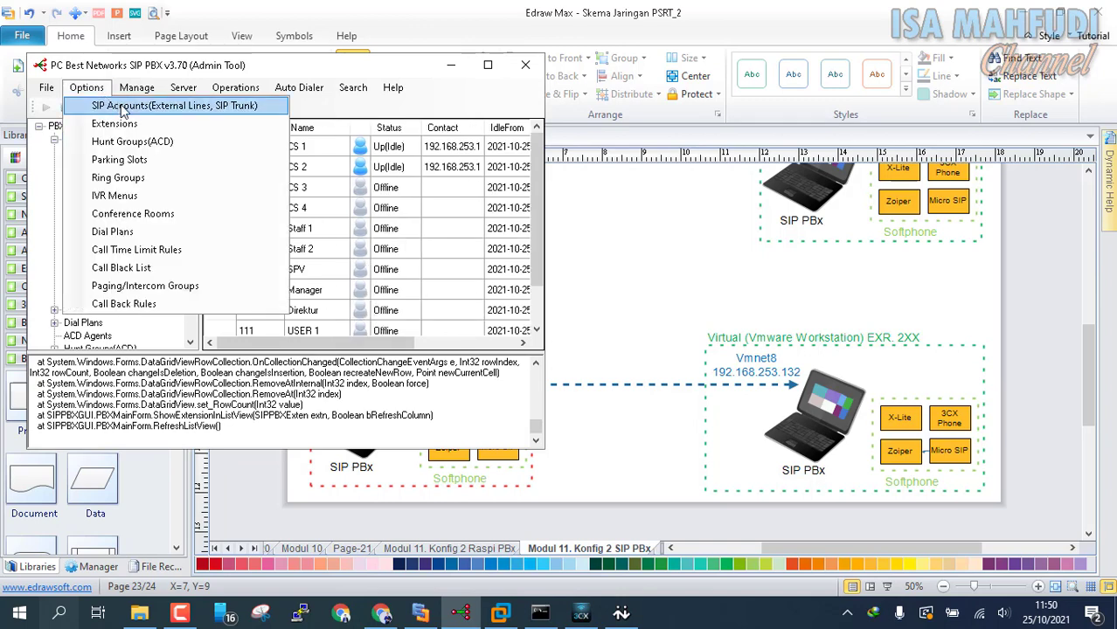
left_click(122, 106)
left_click(245, 257)
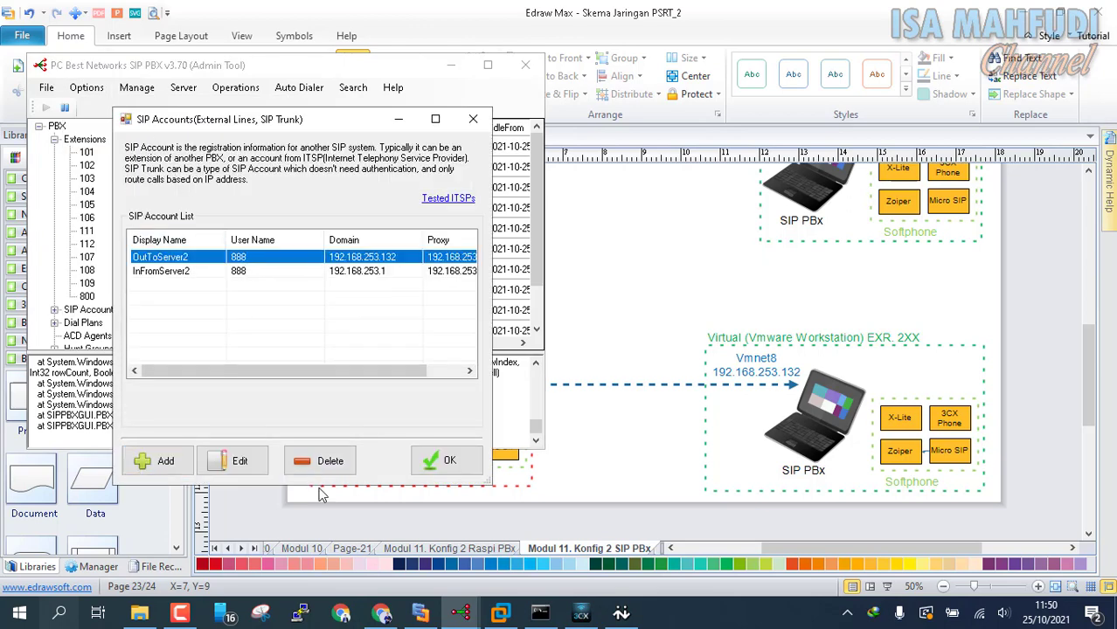
left_click(320, 461)
left_click(531, 352)
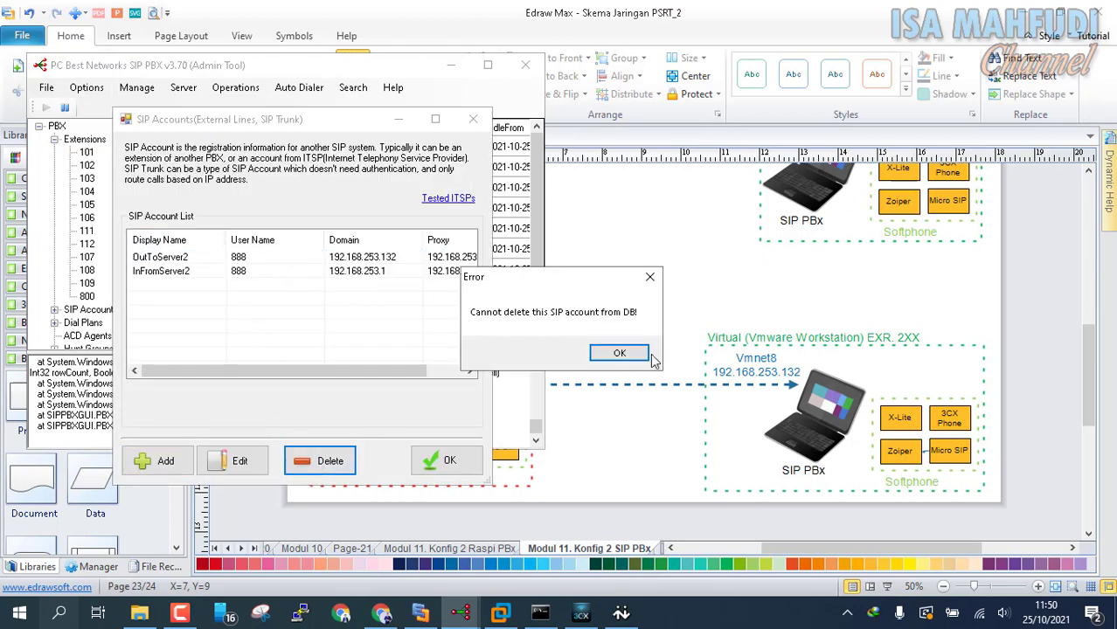
left_click(643, 354)
left_click(364, 272)
left_click(324, 456)
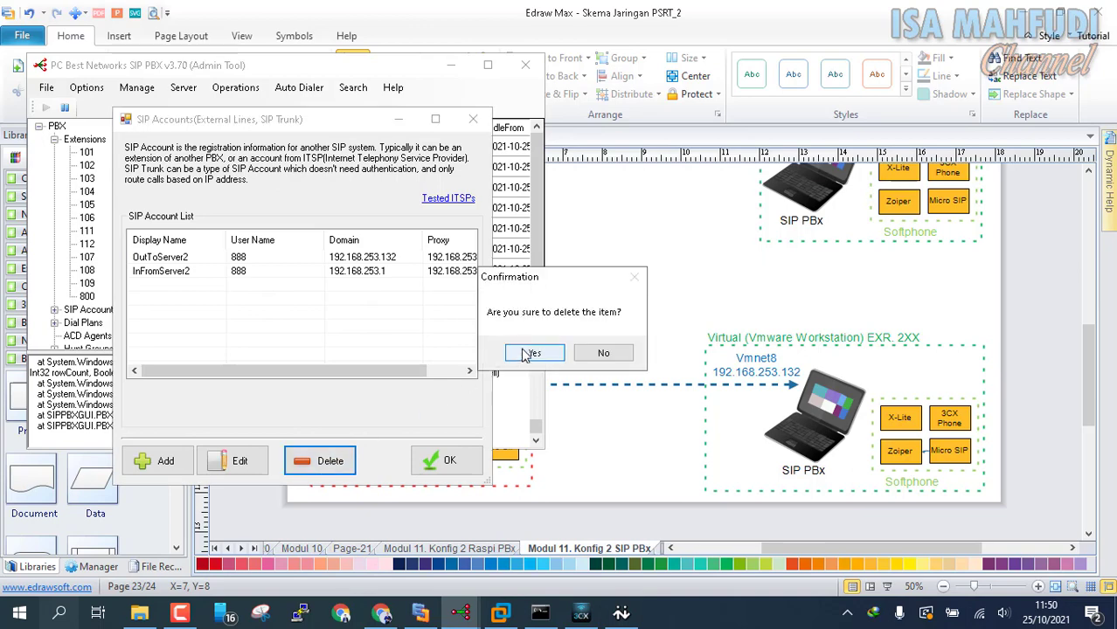
left_click(532, 353)
left_click(604, 354)
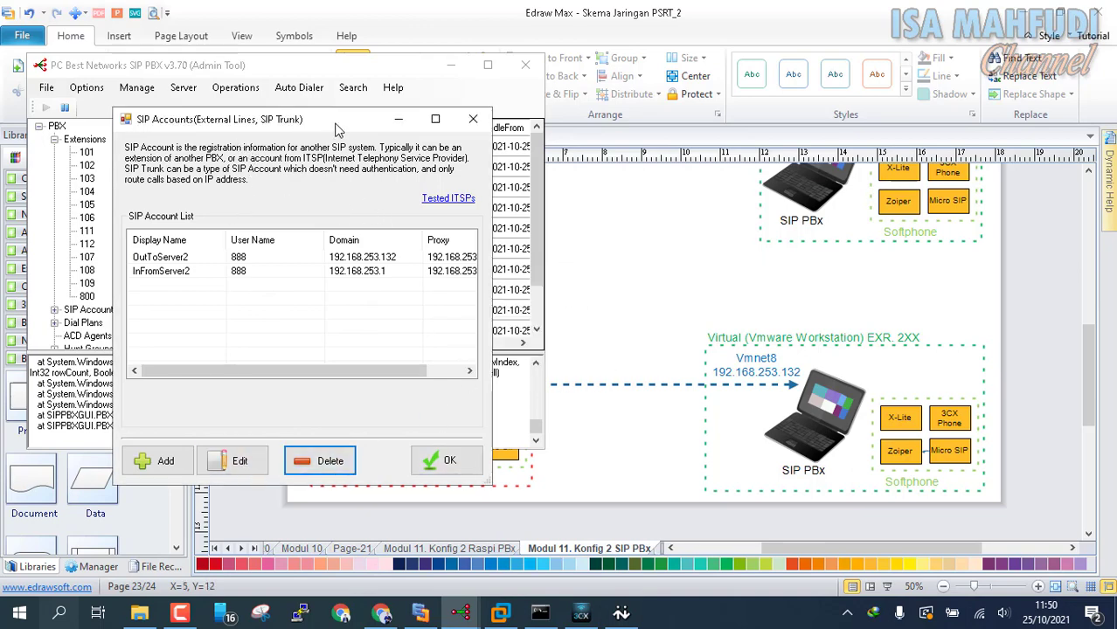
left_click(448, 461)
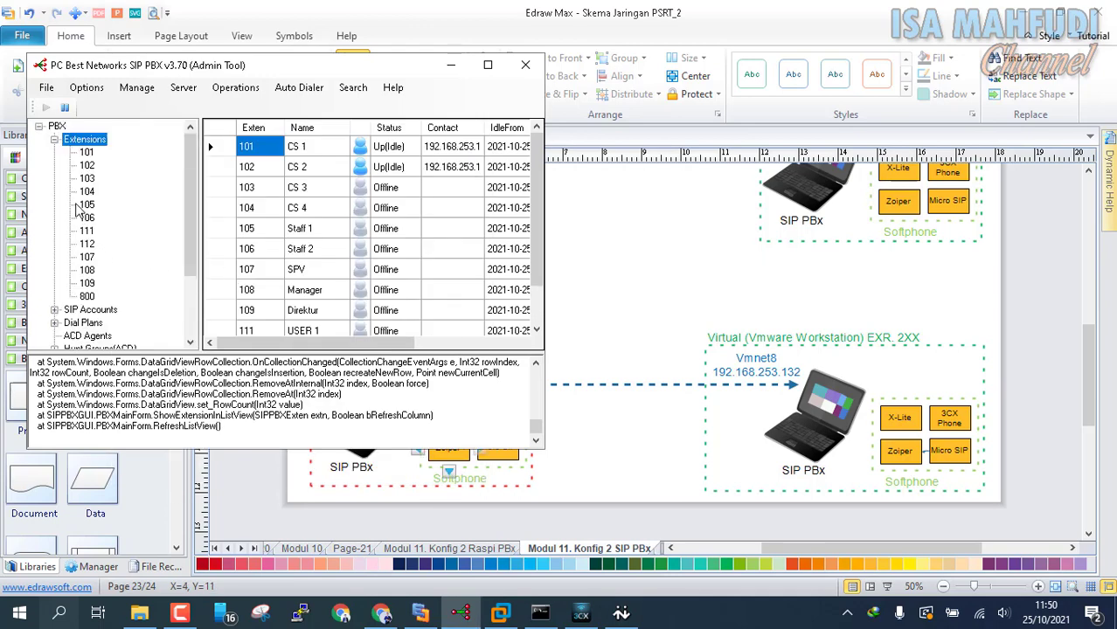
Step: Start SIP account RouteToServer2 with user name 800, then view the WIN7 VM's IP configuration
double_click(106, 311)
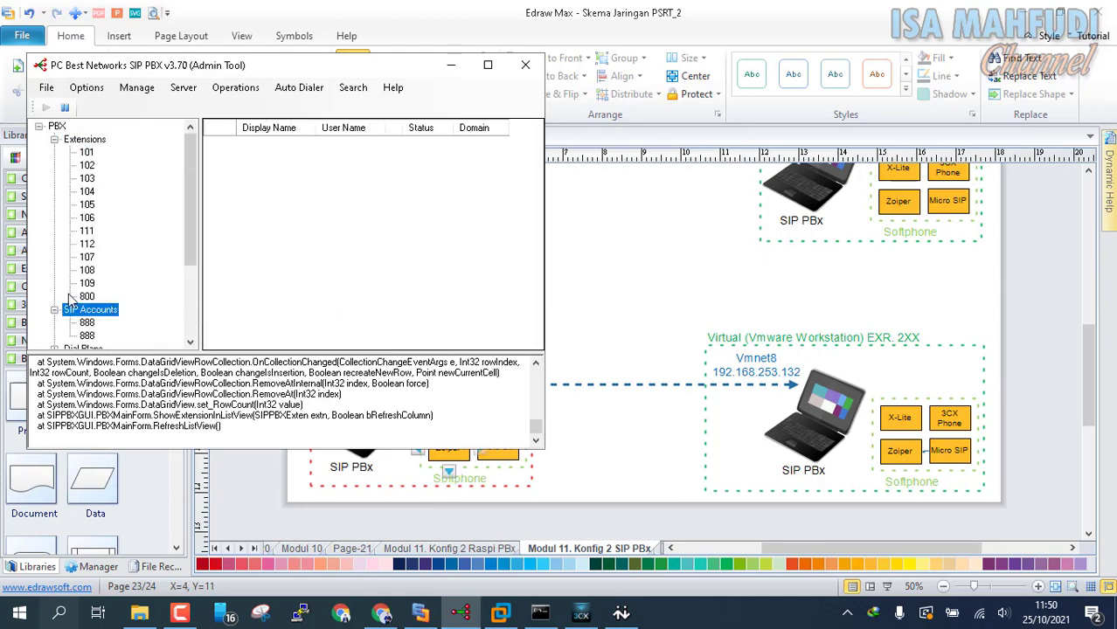
left_click(101, 82)
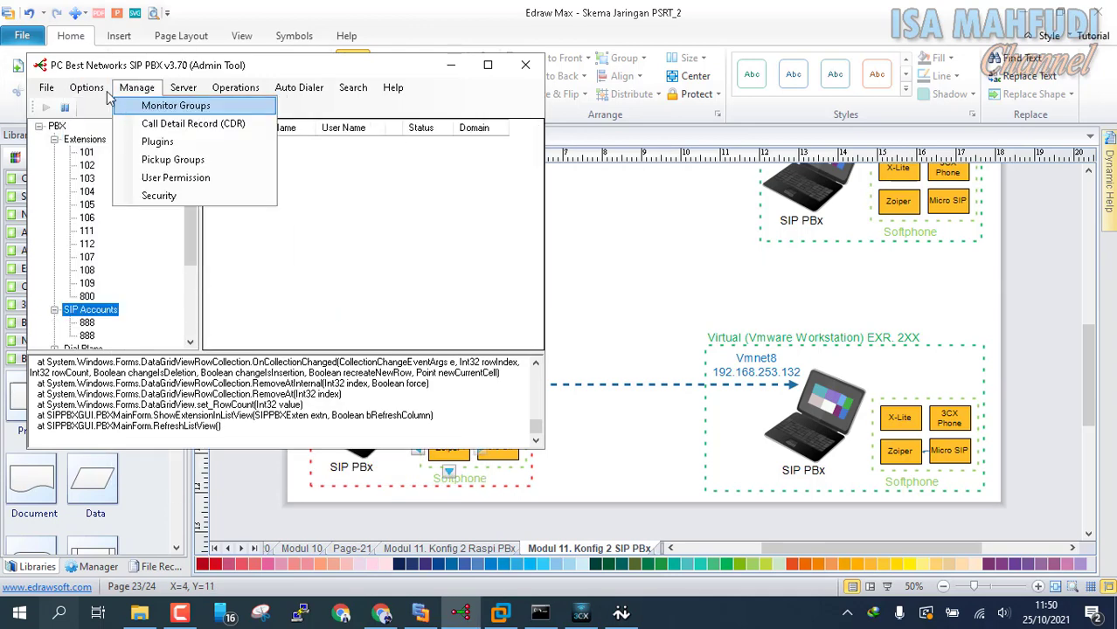
left_click(131, 105)
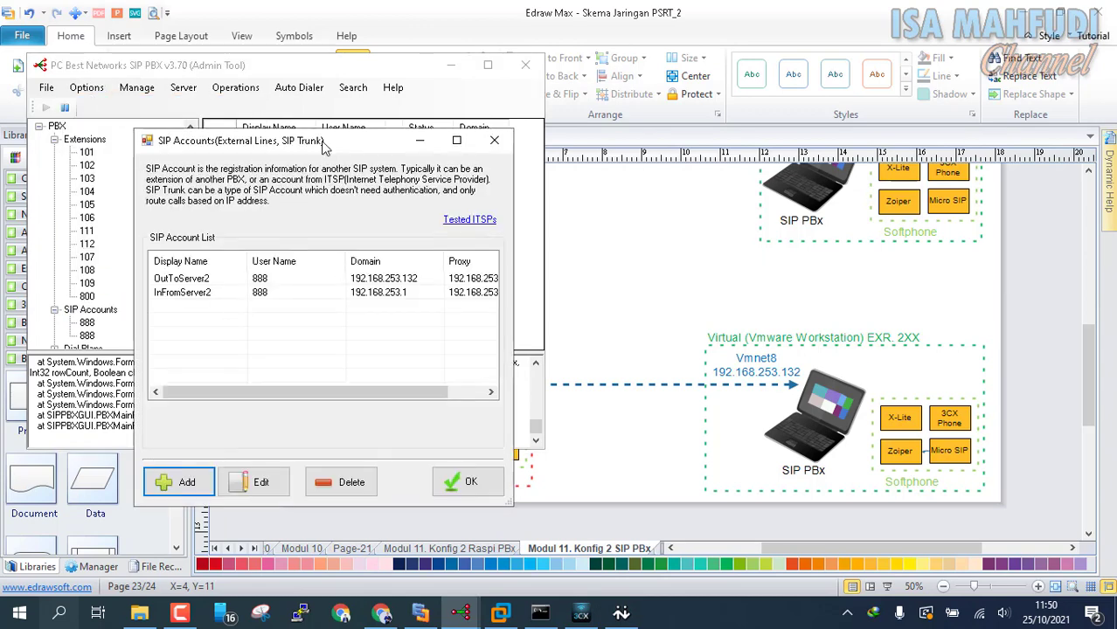
left_click_drag(326, 142, 665, 63)
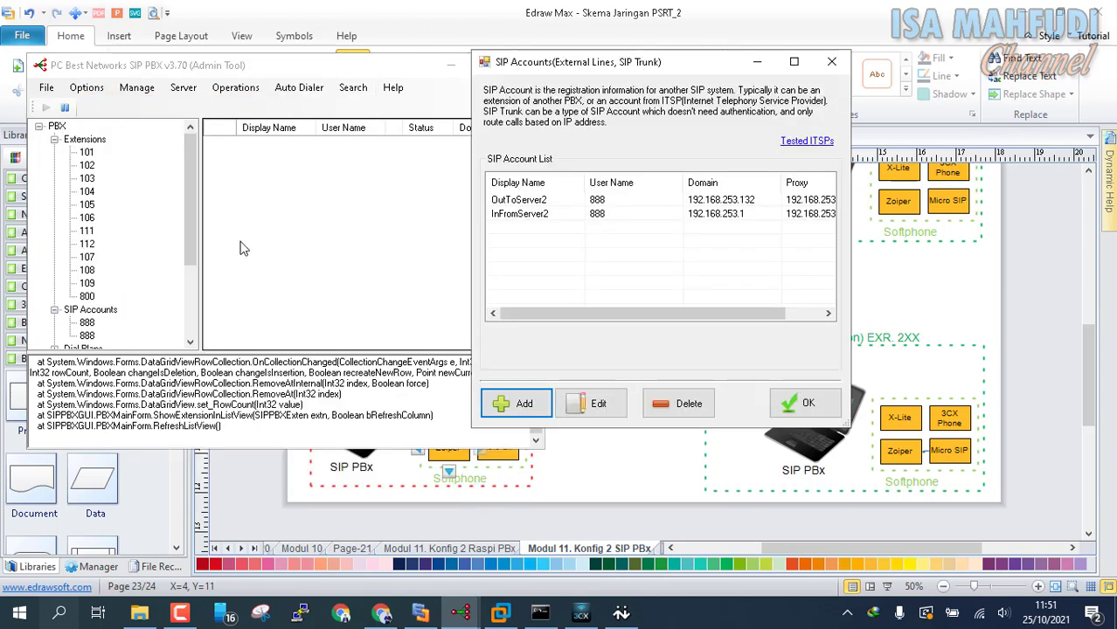
left_click(525, 411)
left_click(200, 112)
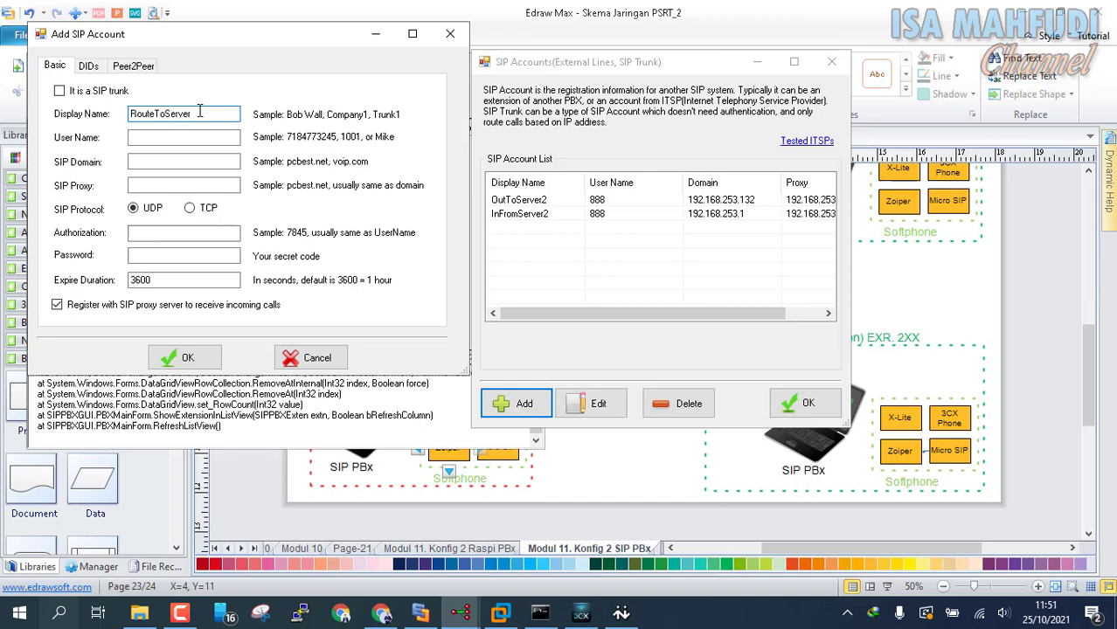
key("Tab")
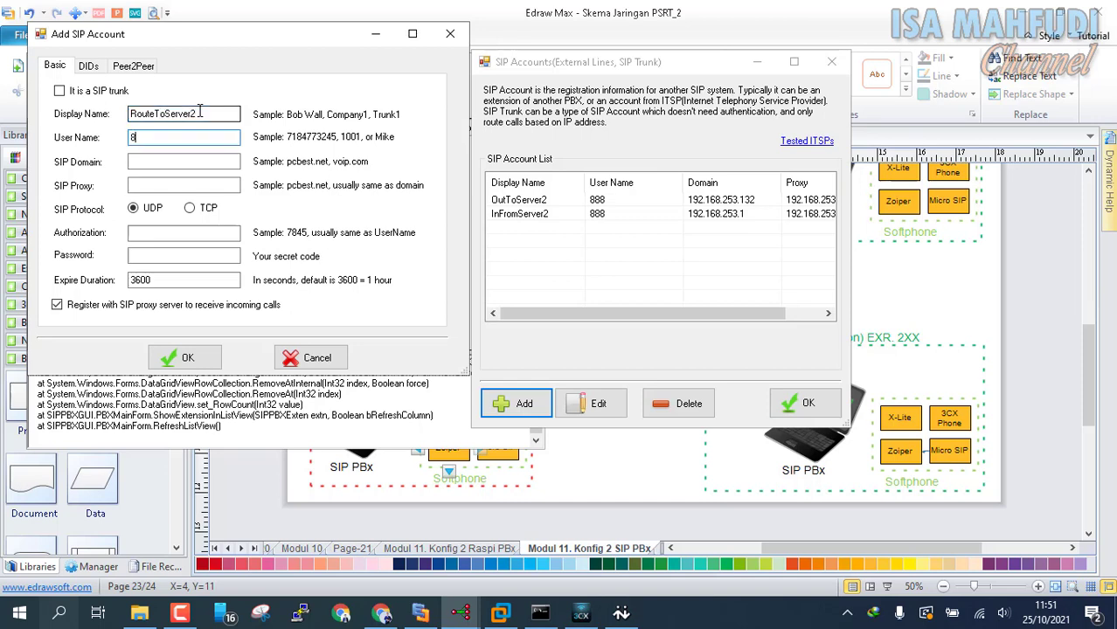
key("Tab")
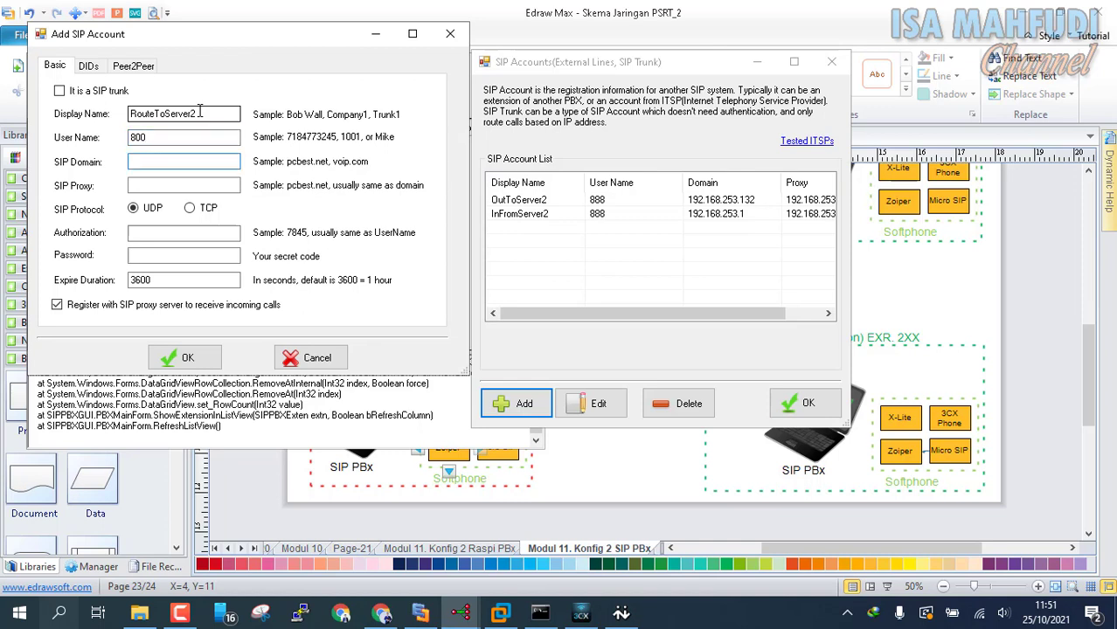
left_click(515, 614)
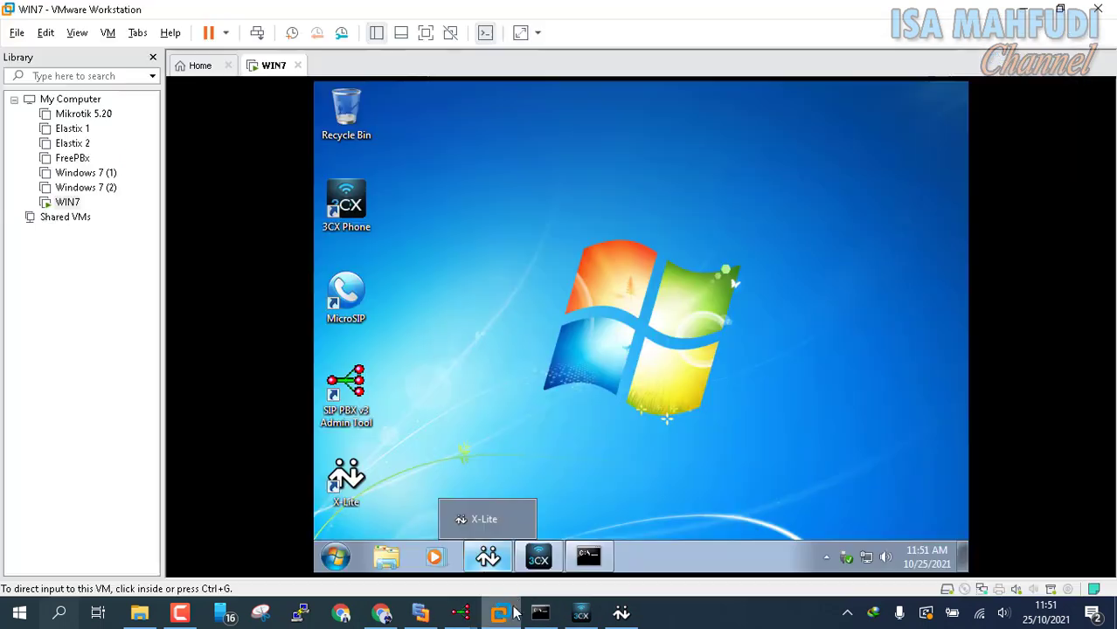
left_click(589, 557)
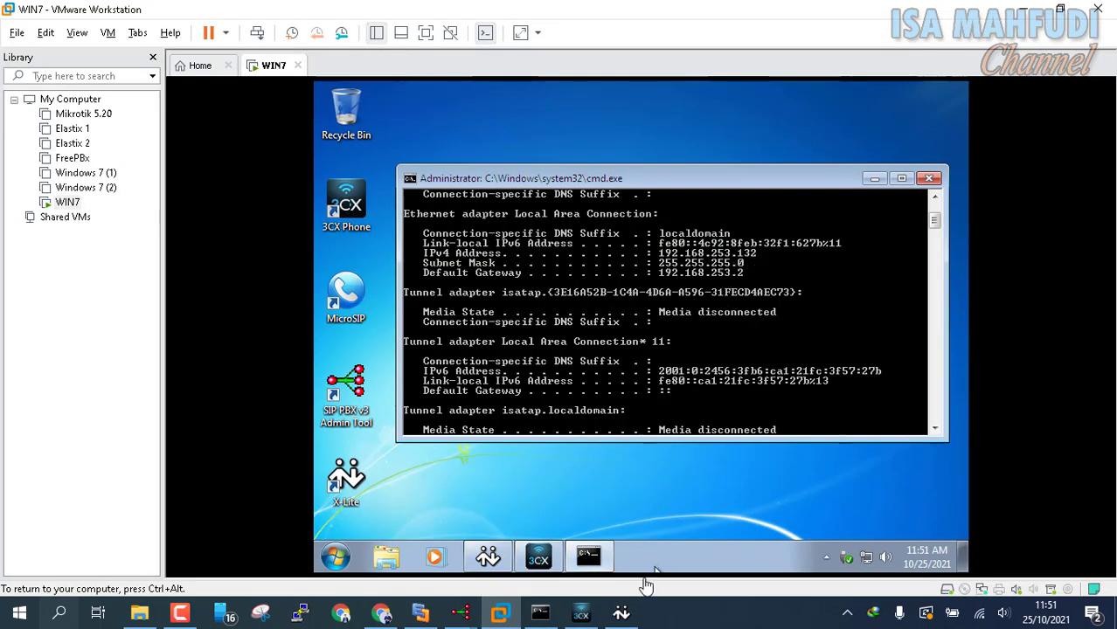
Step: Give RouteToServer2 SIP domain and proxy 192.168.253.132, authorization 800 and a password, then save
left_click(465, 615)
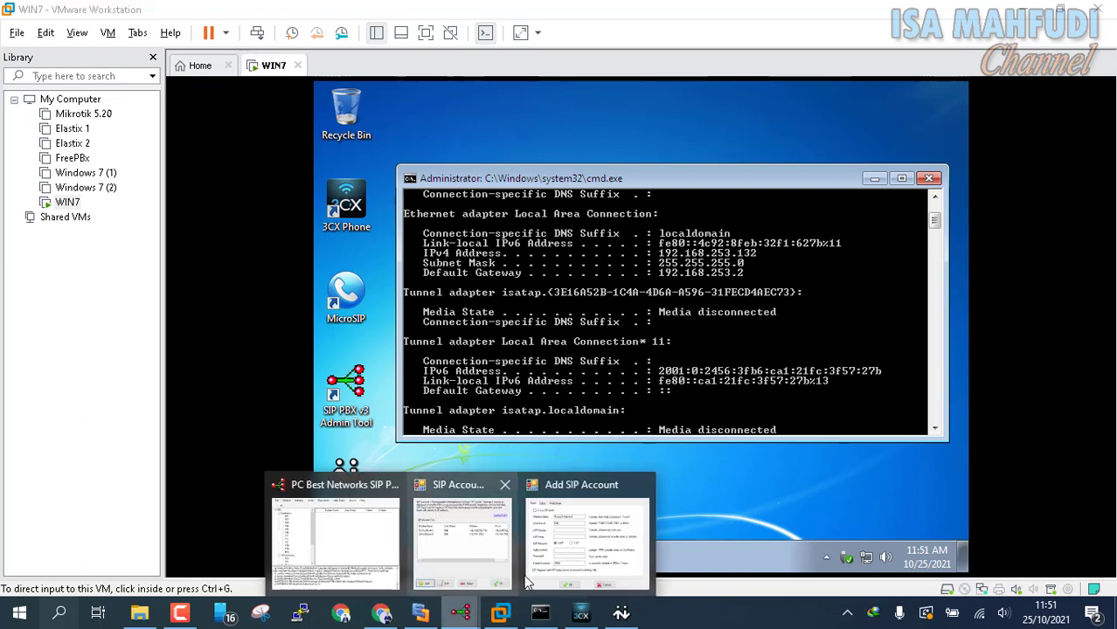
left_click(566, 537)
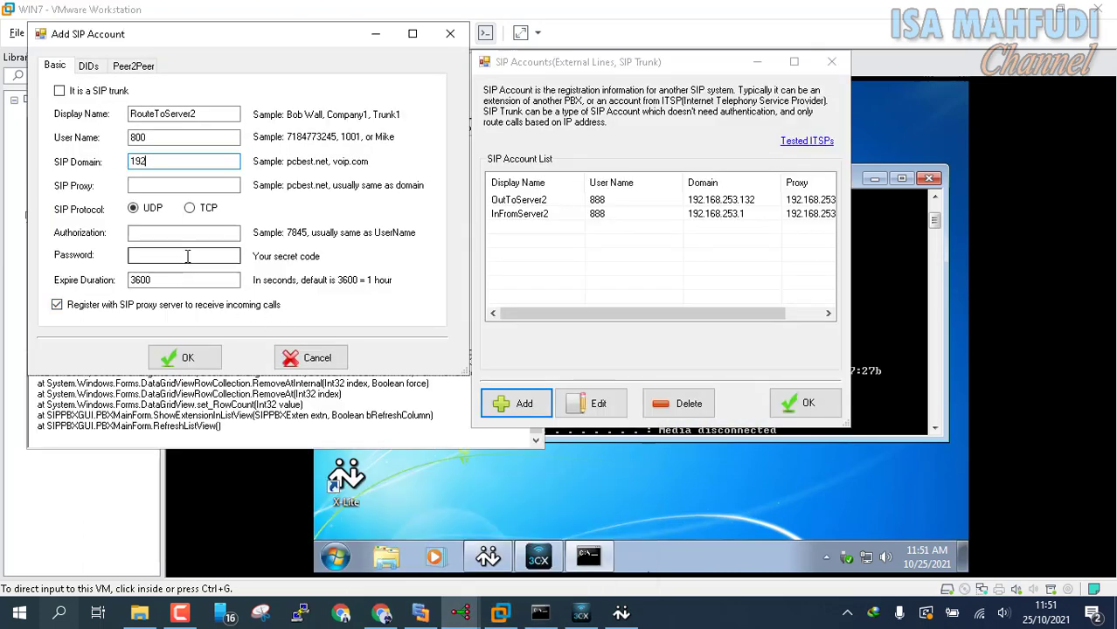
type("192.168.253.132")
key("ctrl+a")
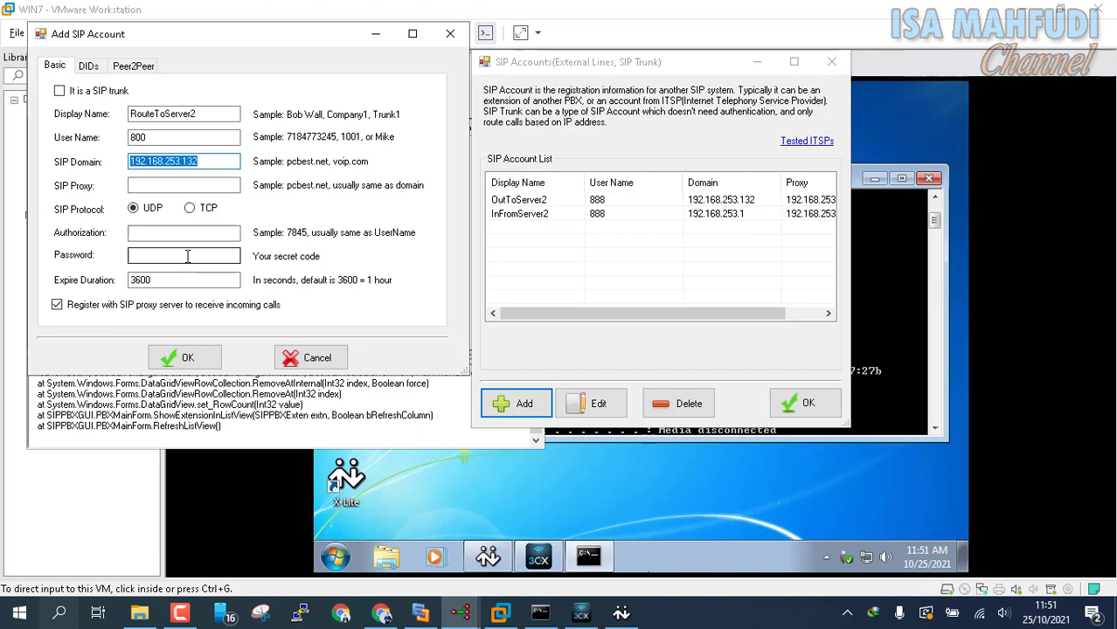
key("ctrl+c")
left_click(158, 186)
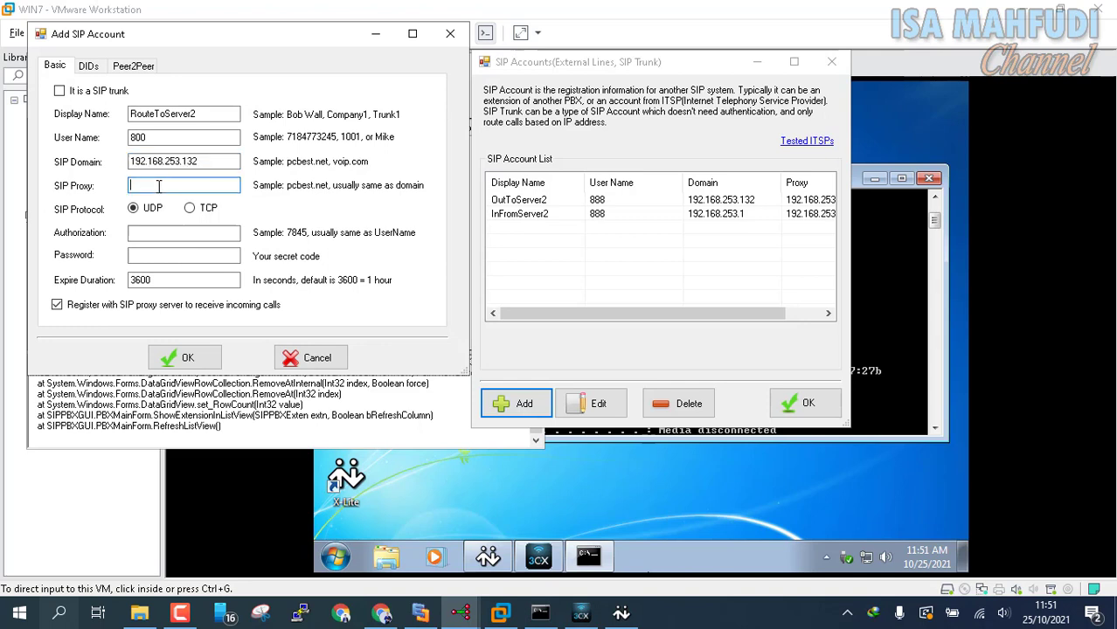
key("ctrl+v")
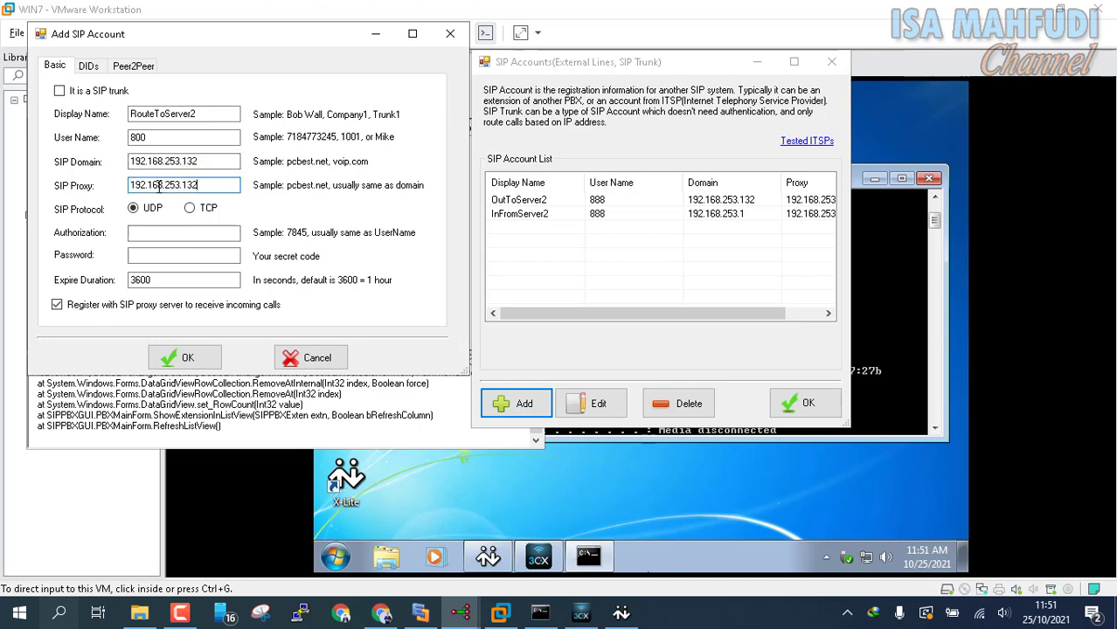
left_click(170, 240)
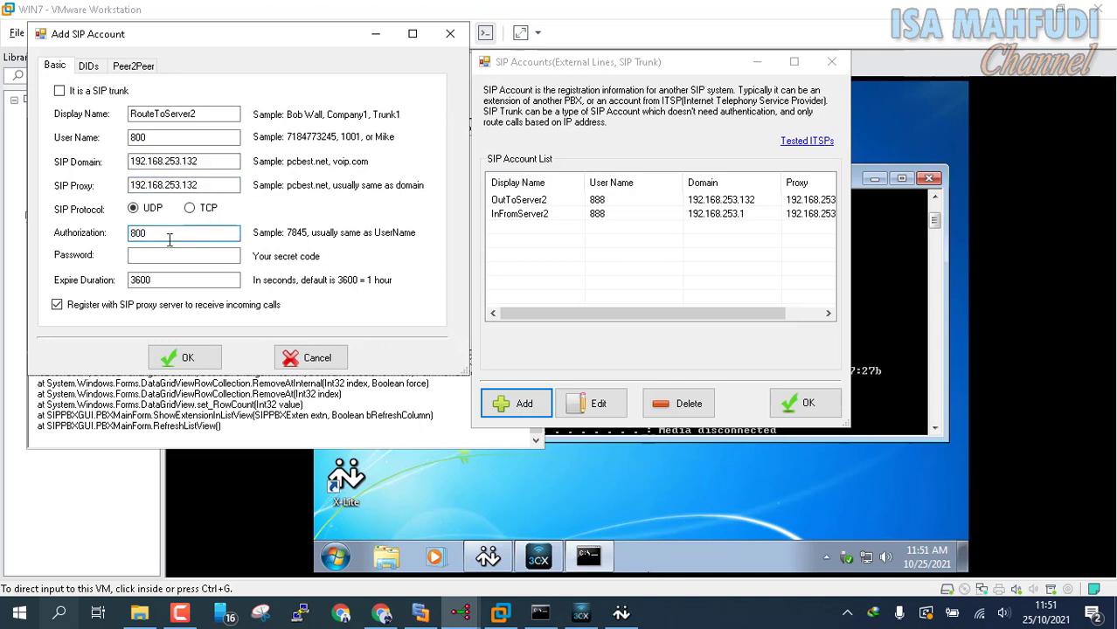
left_click(181, 254)
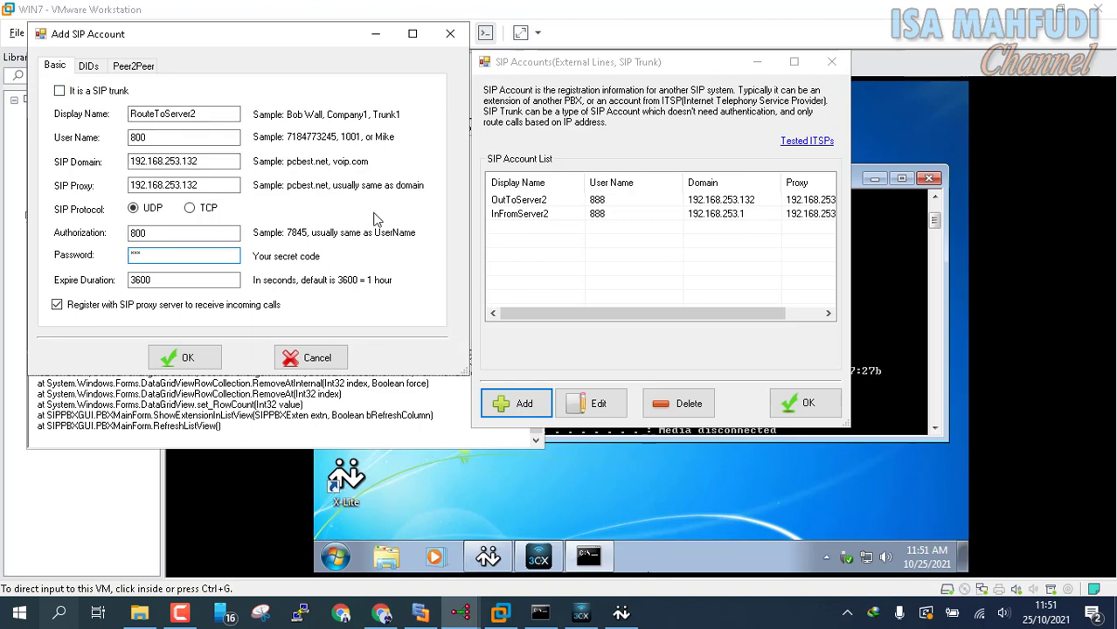
left_click(177, 358)
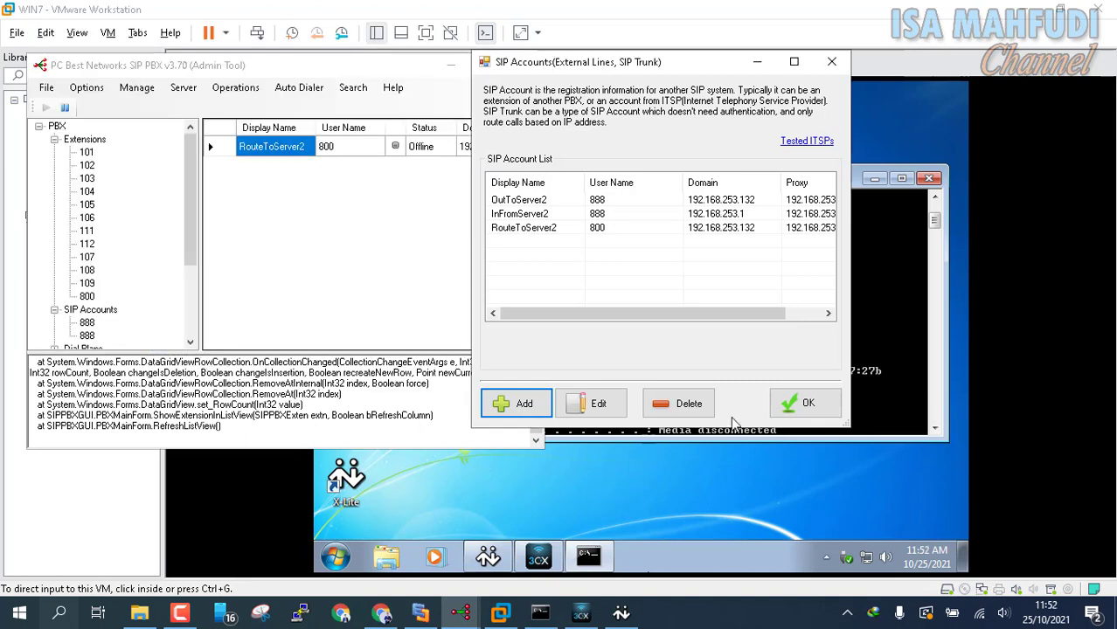
Step: Start SIP account InFromServer2 with user name 800 and SIP domain 192.168.253.1
left_click(524, 403)
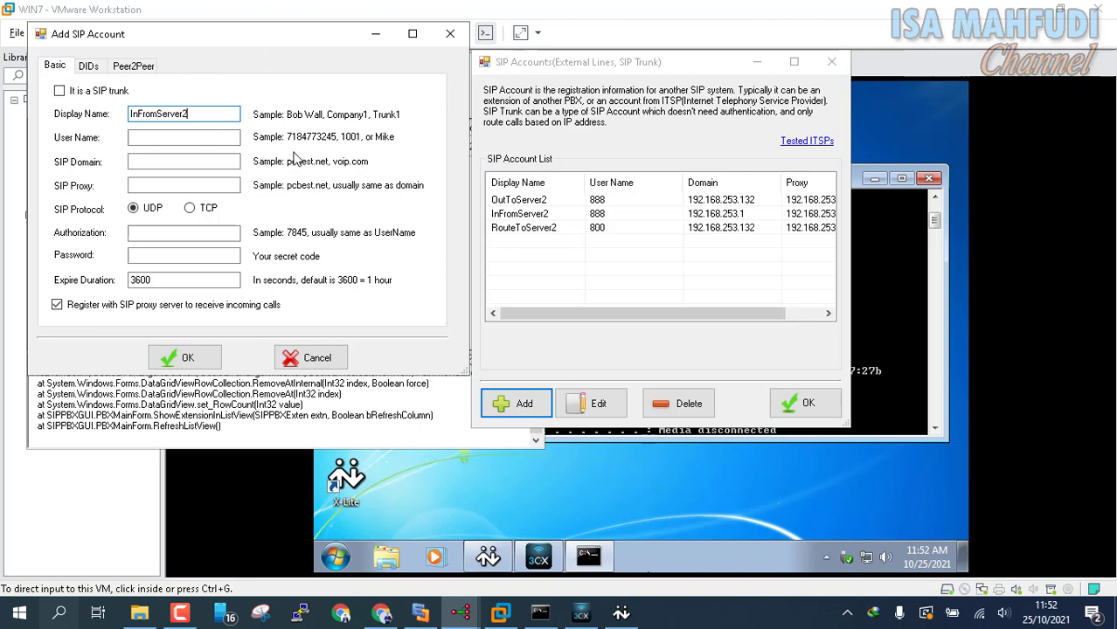
left_click(184, 140)
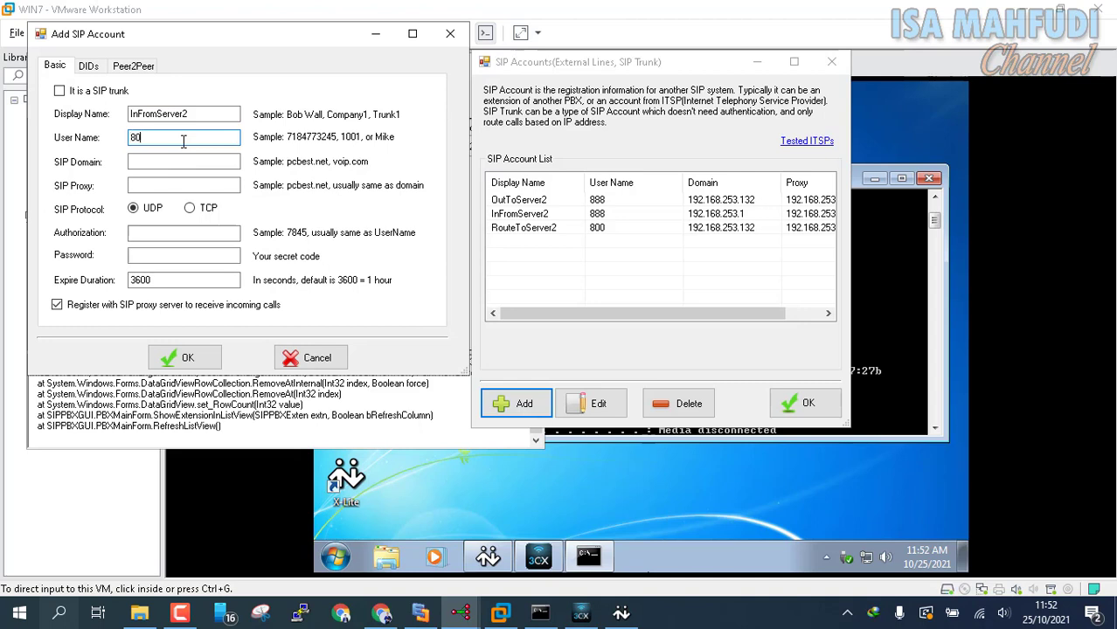
key("Tab")
left_click(547, 615)
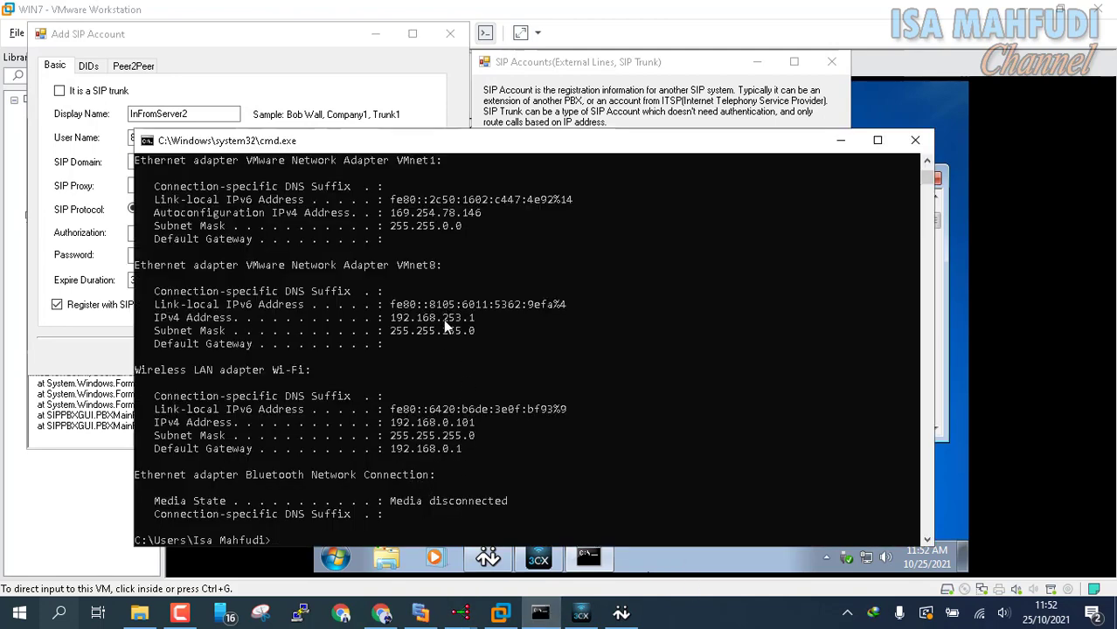
left_click(280, 94)
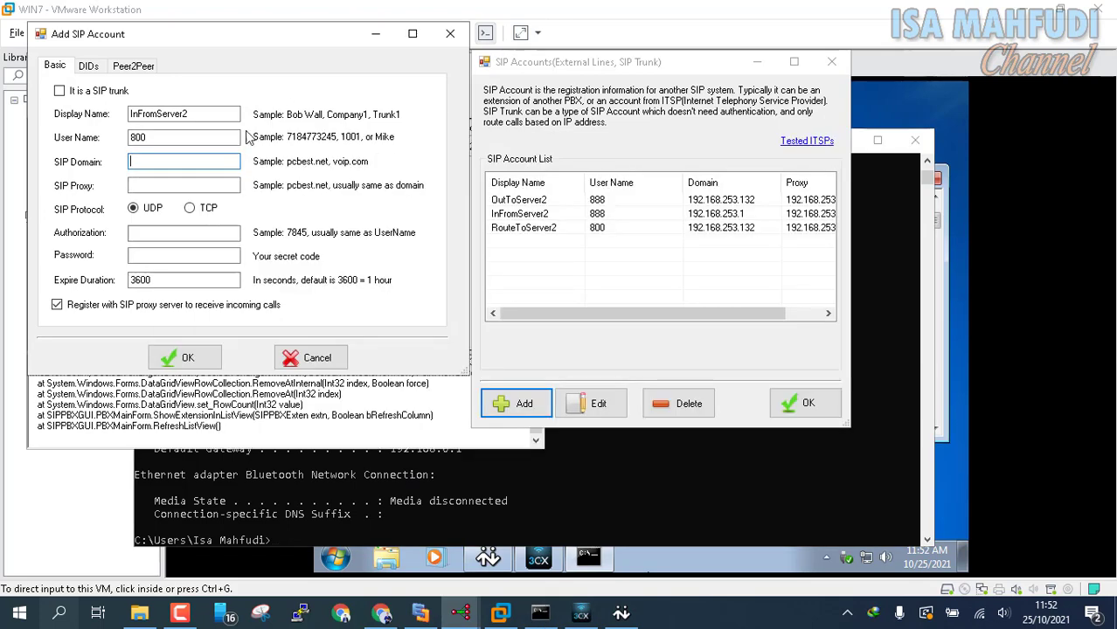
key("ctrl+v")
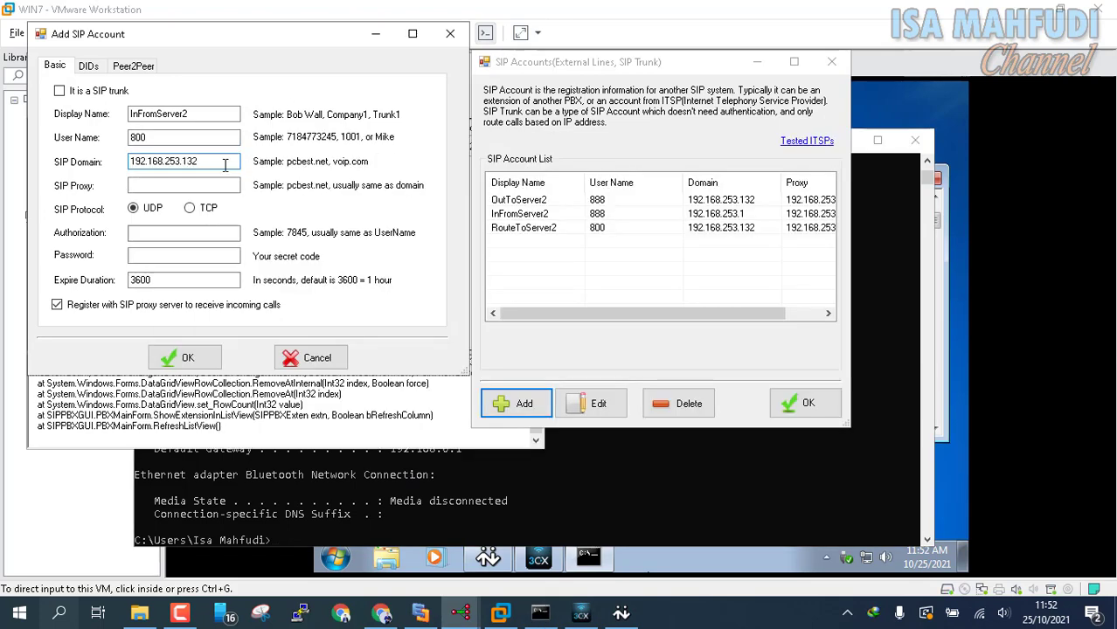
Step: Set InFromServer2's proxy to 192.168.253.1, authorization 800 and password, then save it
double_click(225, 164)
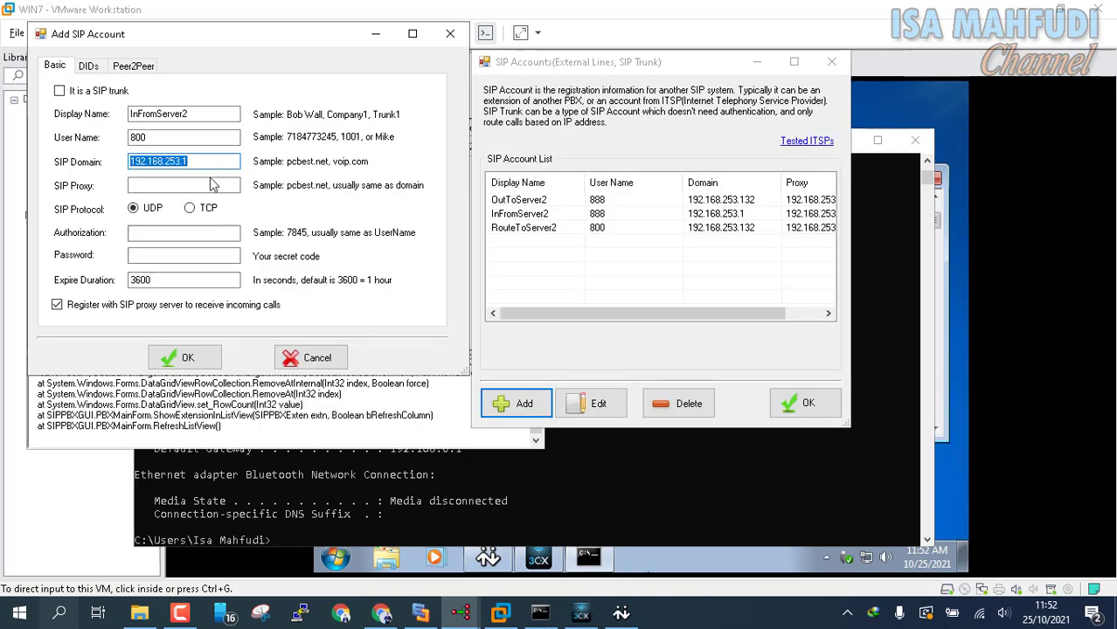
left_click(194, 186)
key("ctrl+v")
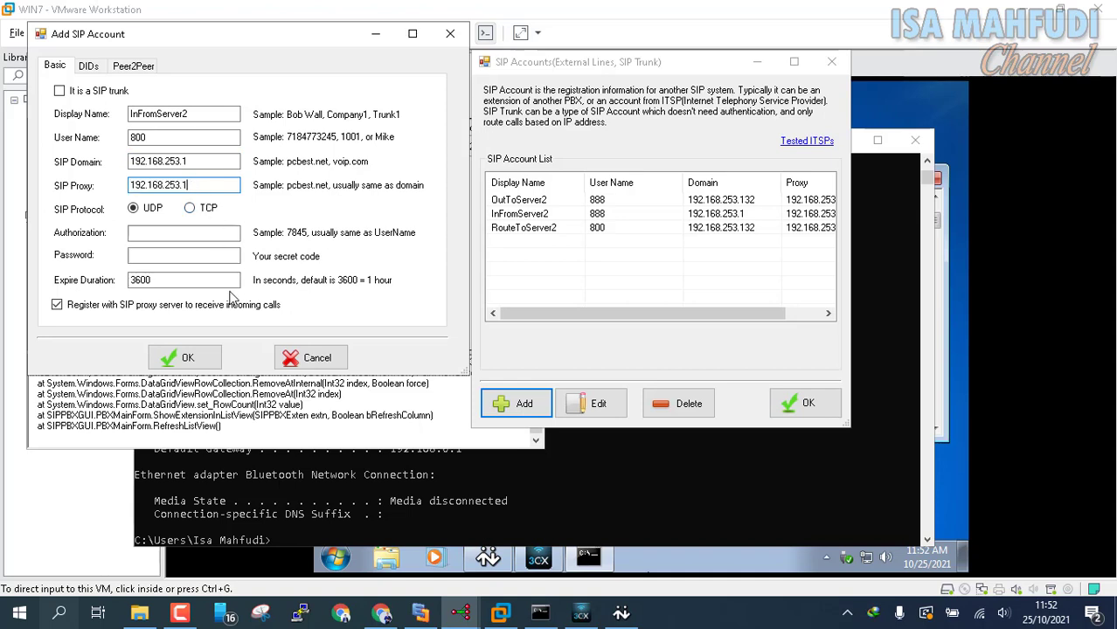
left_click(158, 234)
left_click(171, 256)
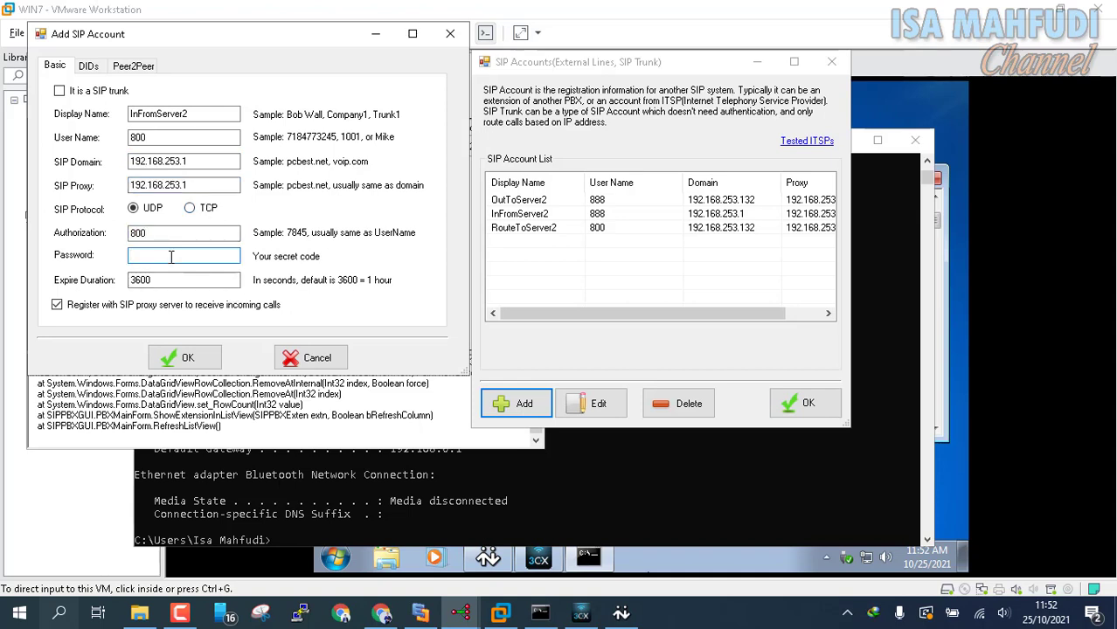
type("800")
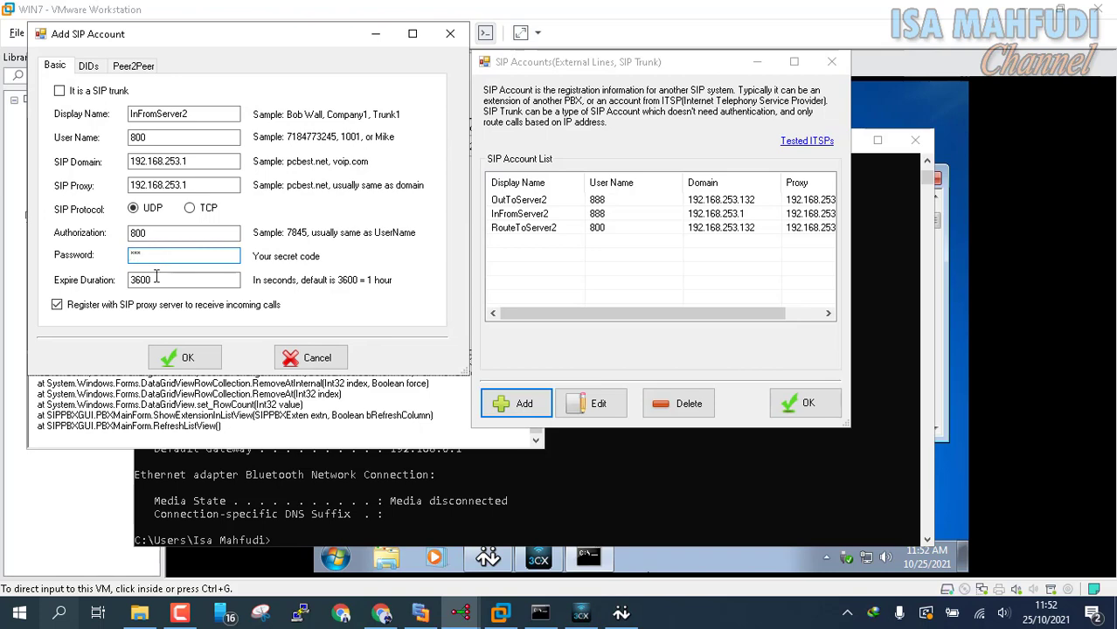
left_click(184, 358)
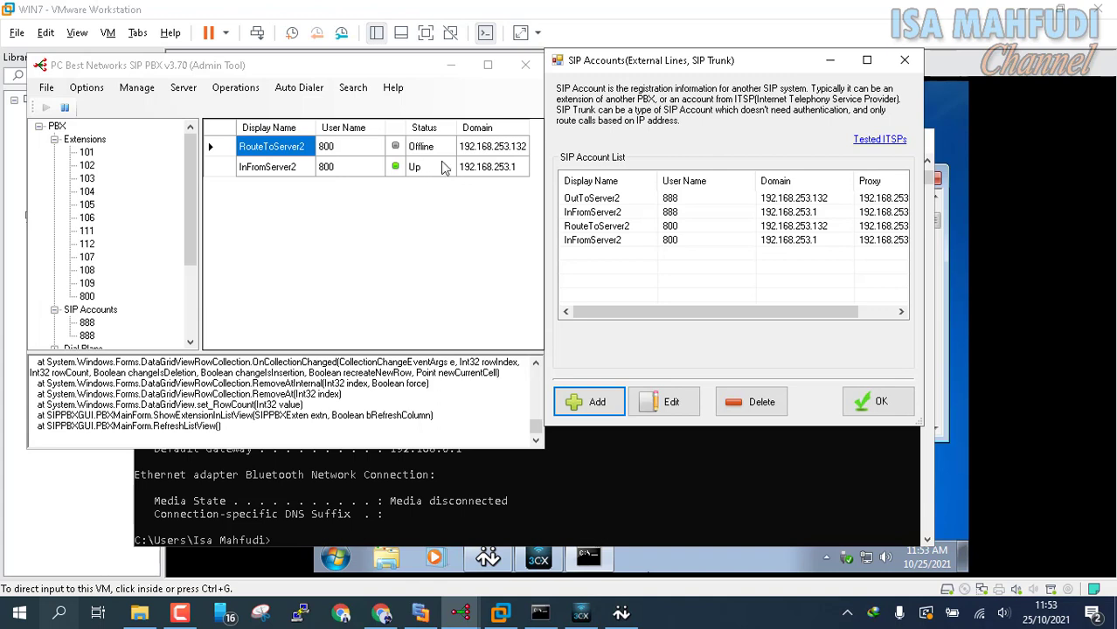
Step: Close the SIP accounts list and restart the PBX with Operations > Stop PBX, then Start PBX
left_click(877, 400)
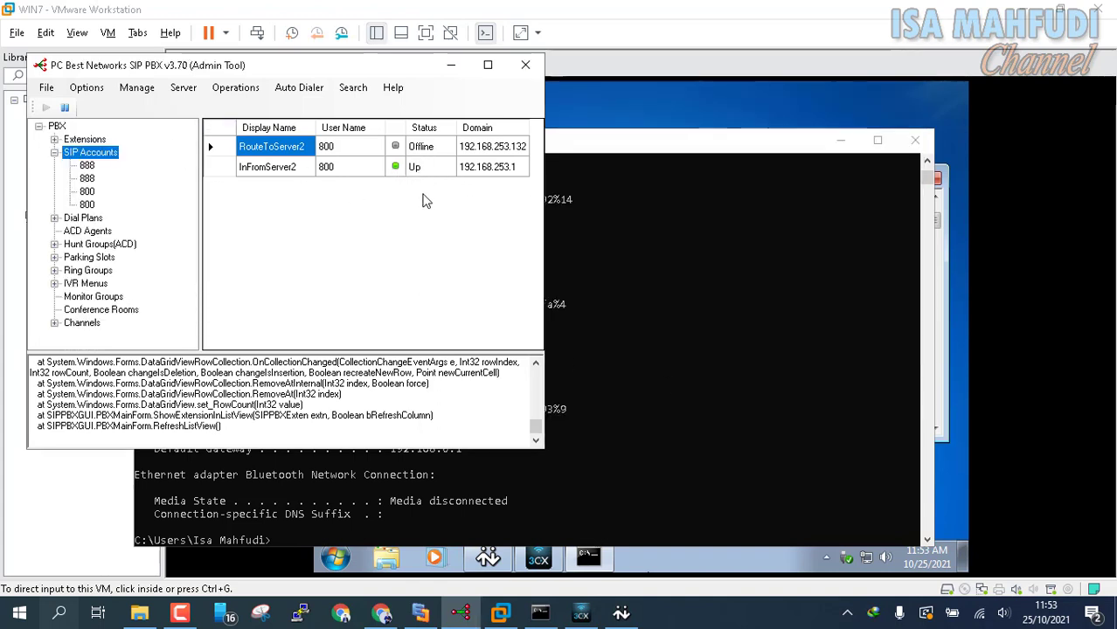
left_click(234, 89)
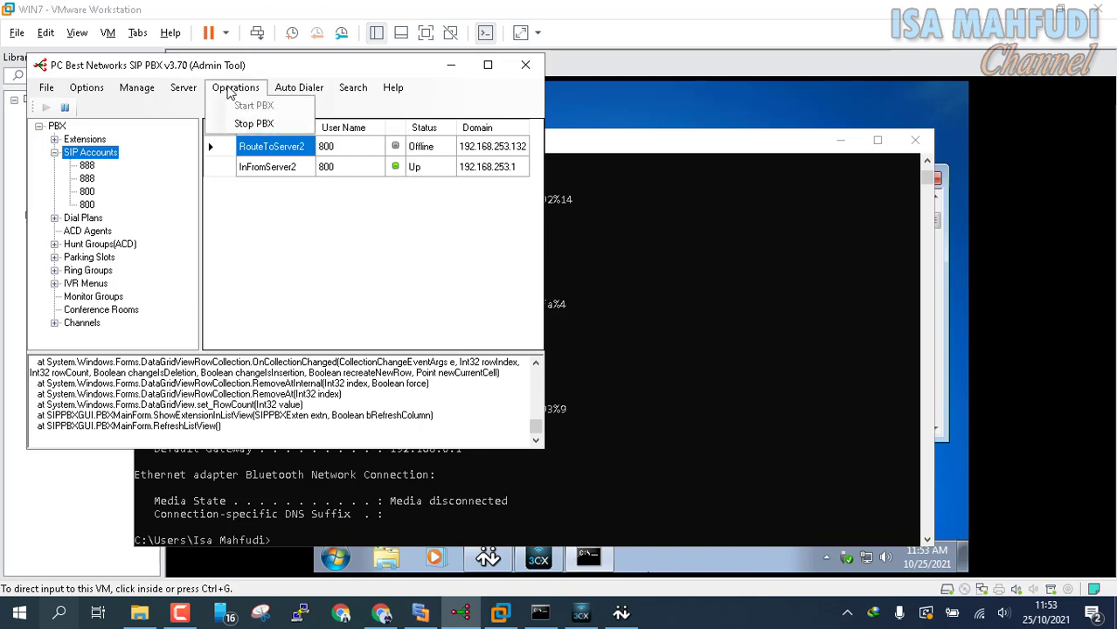
left_click(250, 120)
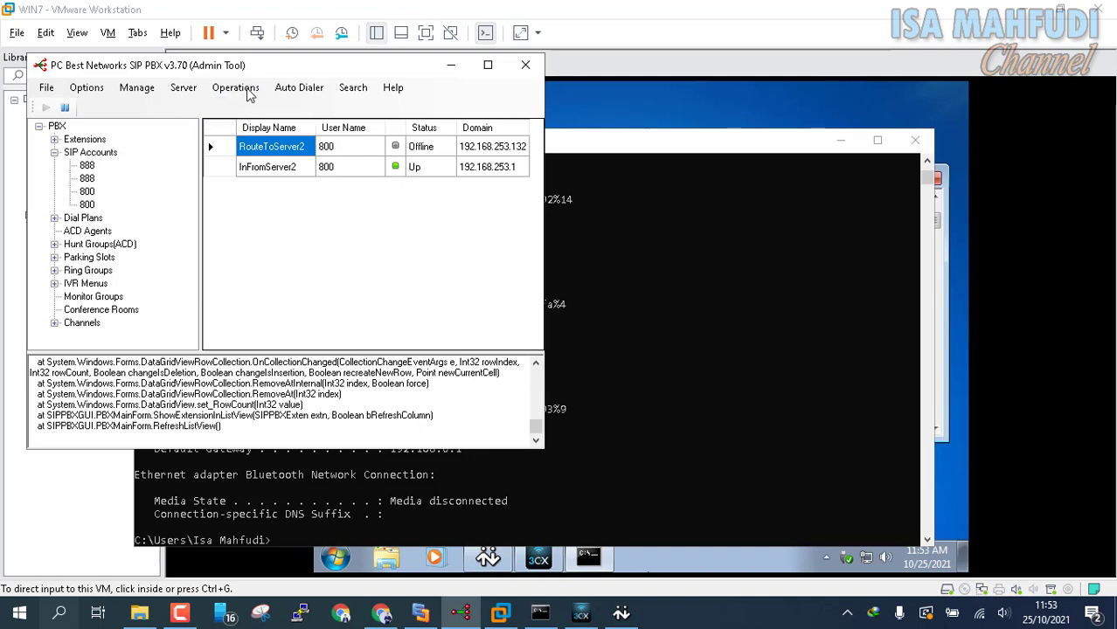
left_click(250, 91)
left_click(249, 103)
Step: Add dial plan RouteToServer2 as Outbound with called number 9*
left_click(87, 89)
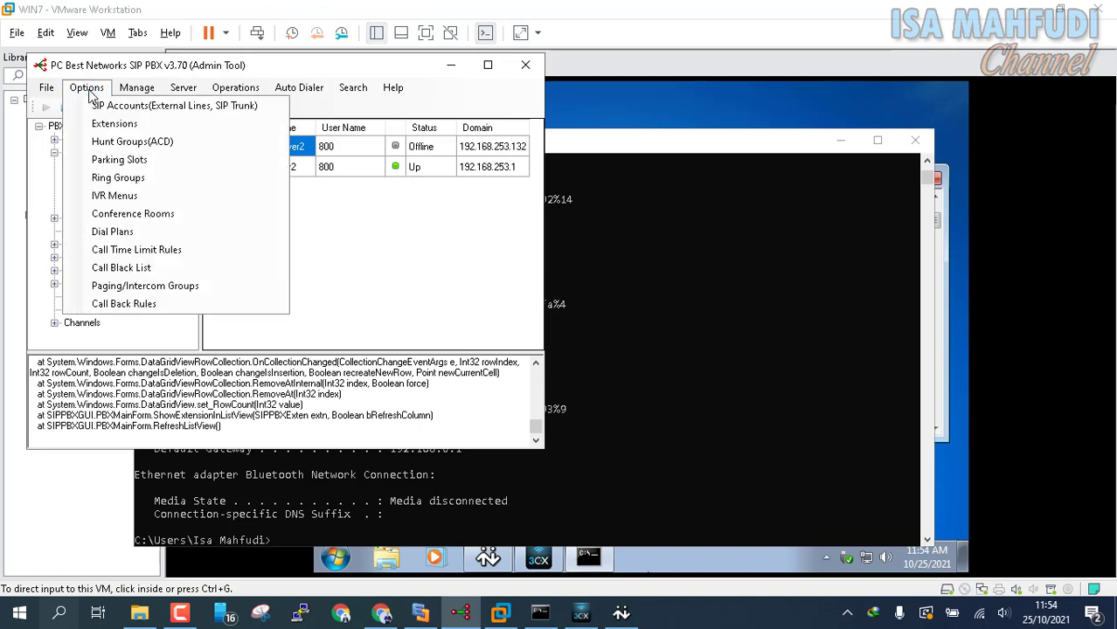
left_click(135, 231)
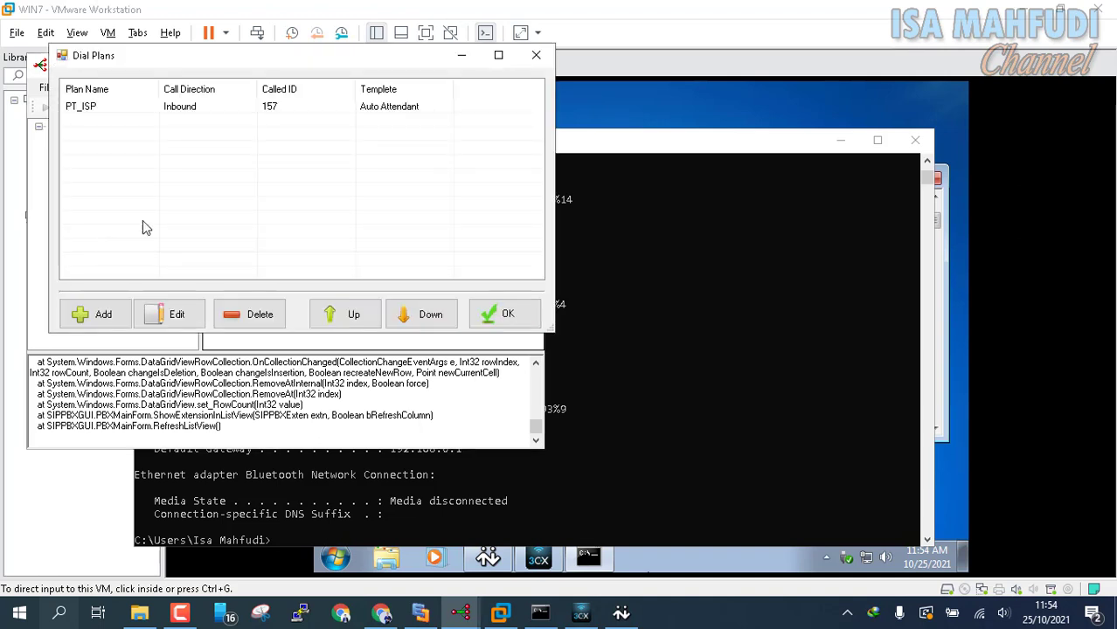
left_click(106, 313)
left_click(204, 138)
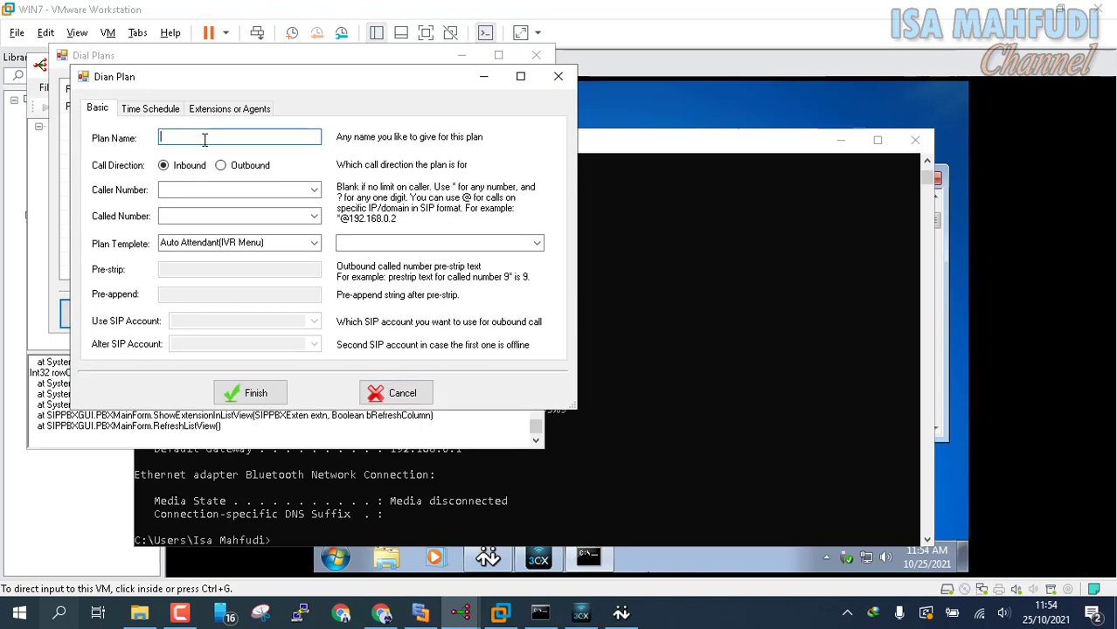
type("RouteToServer2")
left_click(253, 165)
left_click(229, 188)
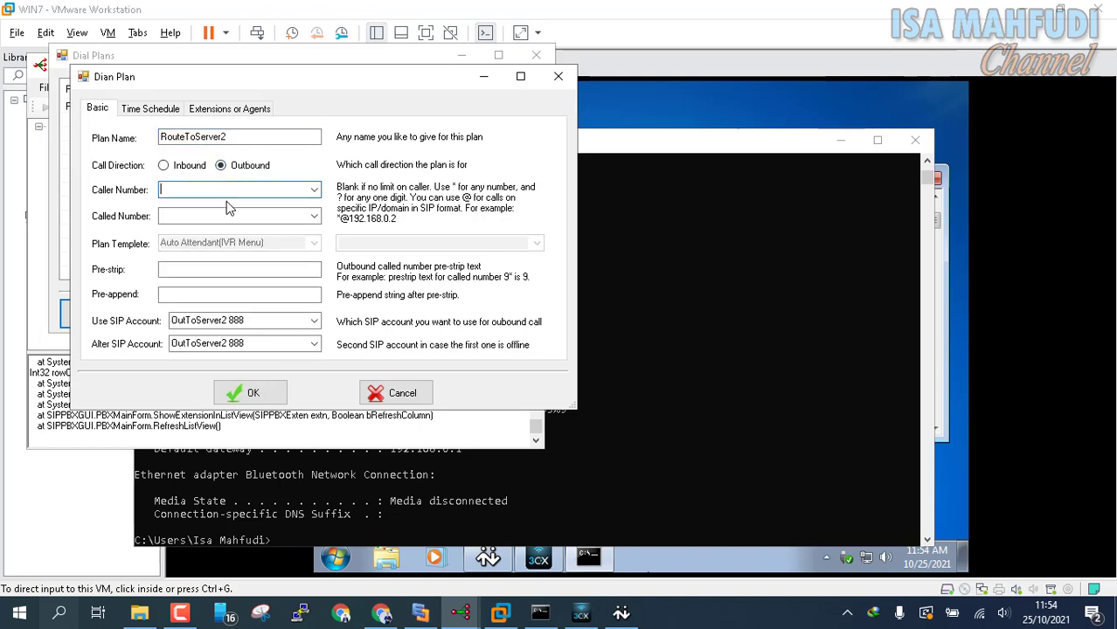
left_click(224, 216)
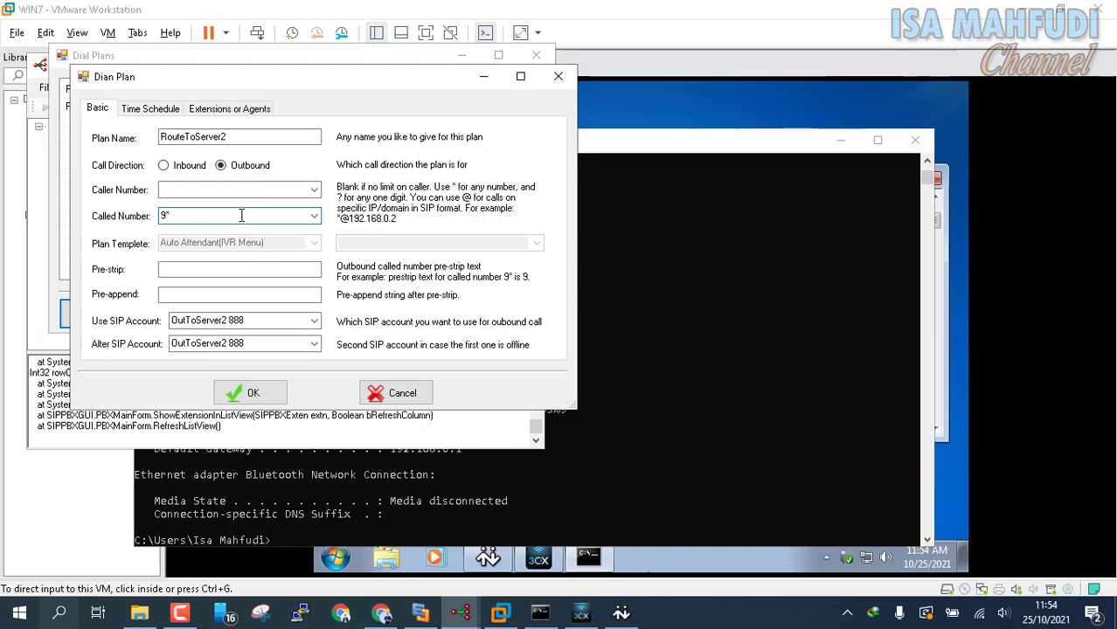
Step: Set pre-strip 9 with SIP account OutToServer2 and save the RouteToServer2 plan
left_click(420, 612)
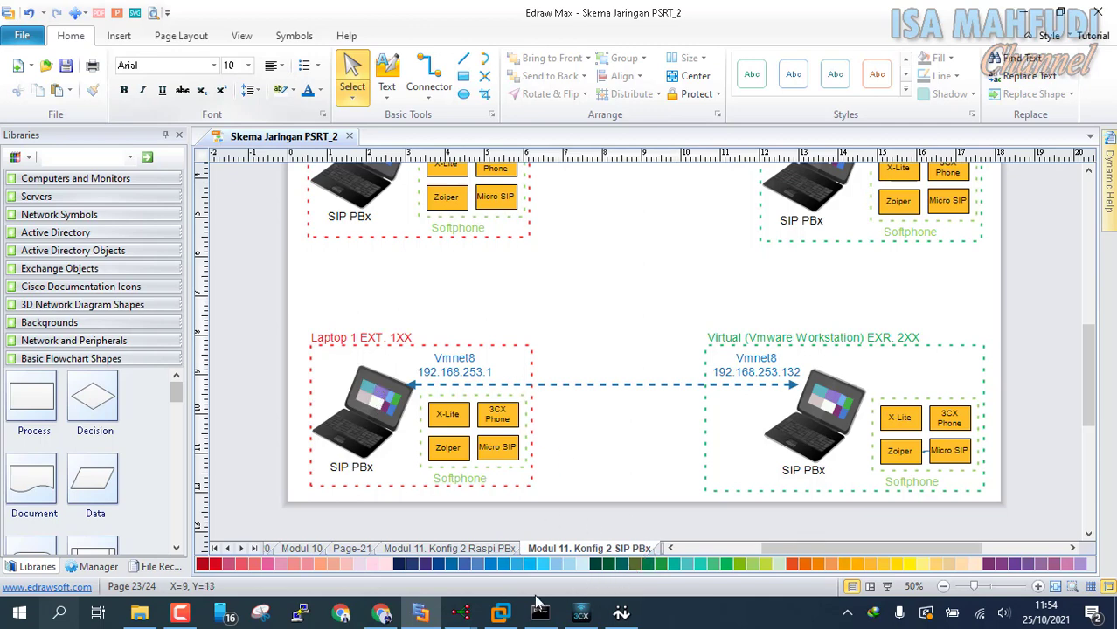
mouse_move(463, 614)
left_click(573, 568)
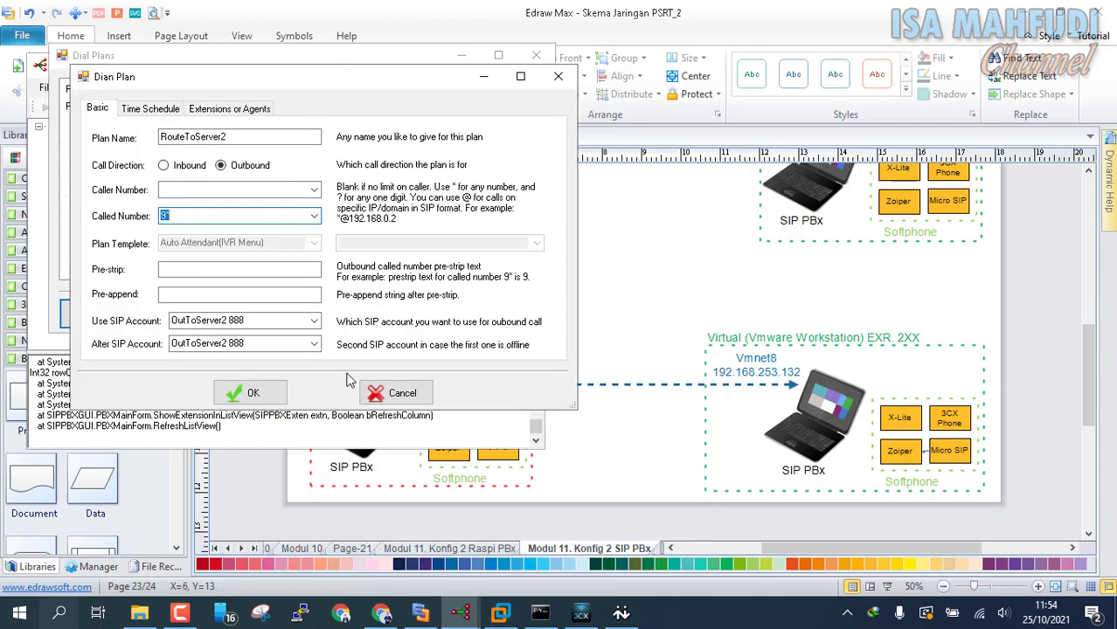
left_click(227, 269)
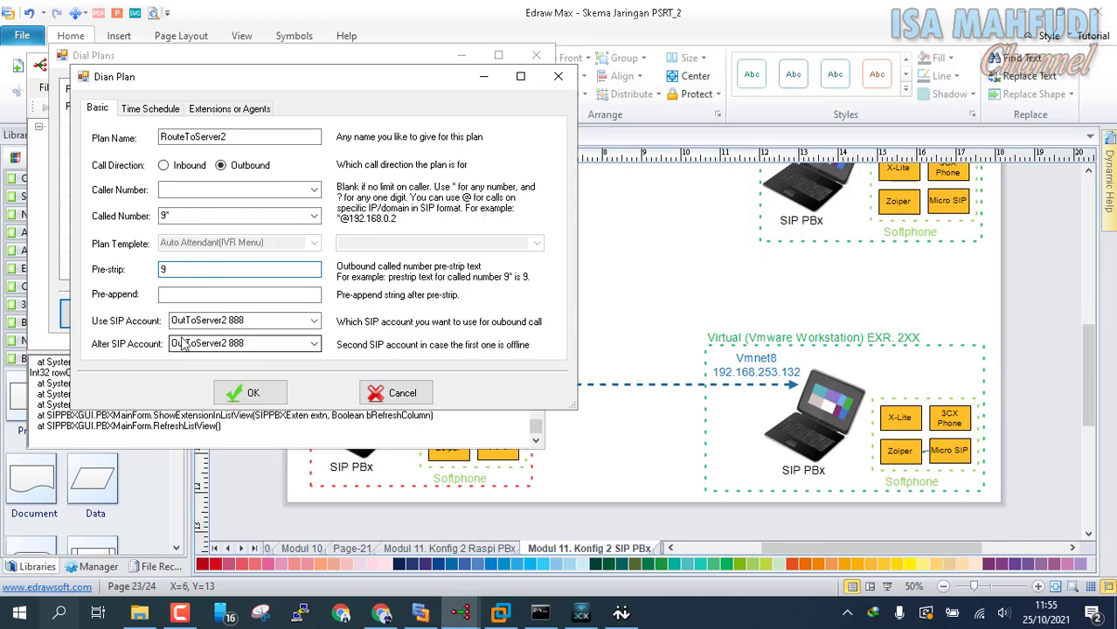
left_click(264, 395)
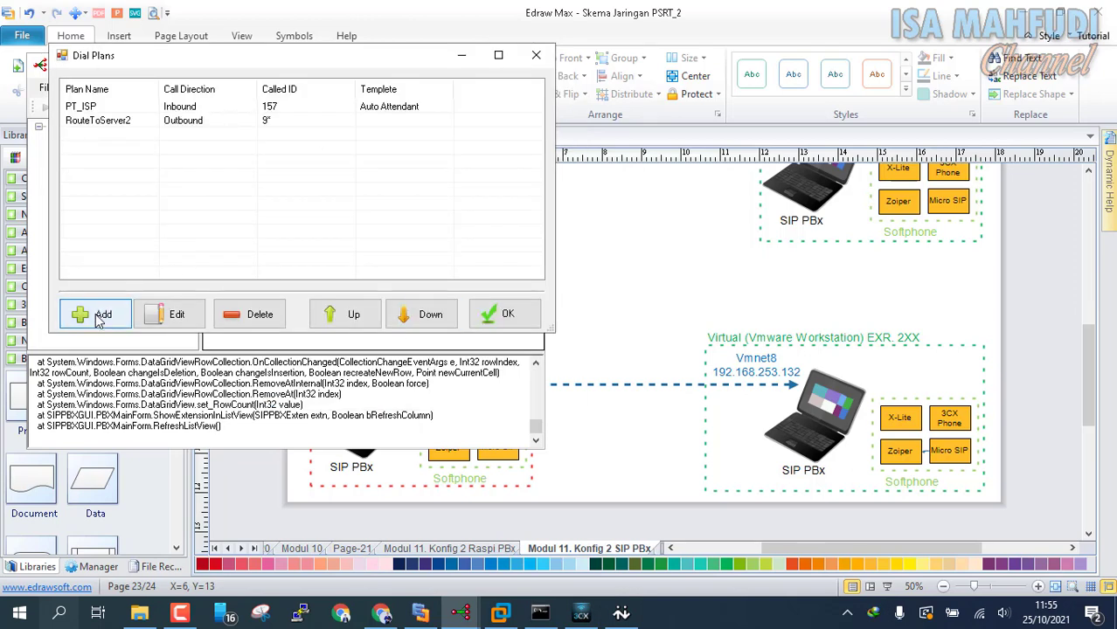
Step: Add inbound dial plan RouteFromServer2 for called number 9 using template Dial Extension 101
left_click(98, 317)
type("RouteFrom")
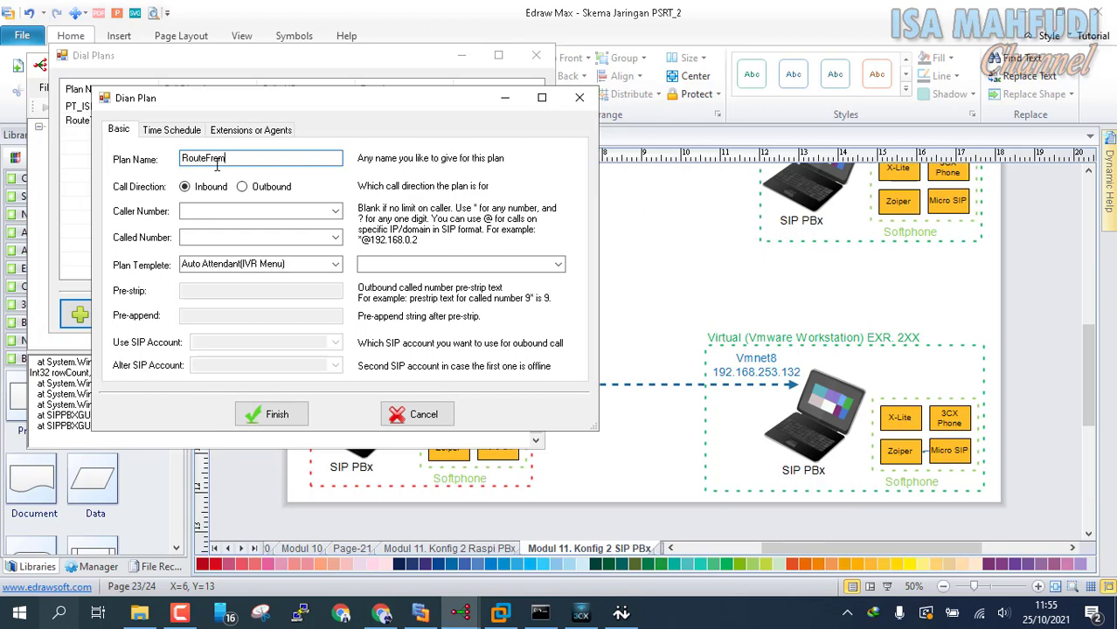
type("Server2")
left_click(216, 236)
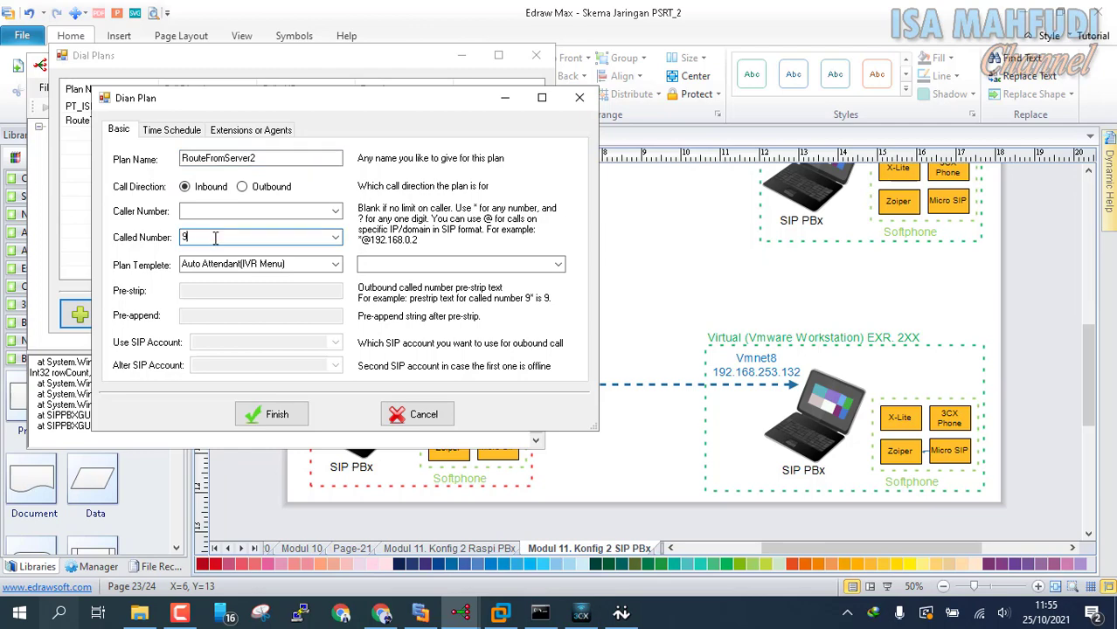
left_click(336, 264)
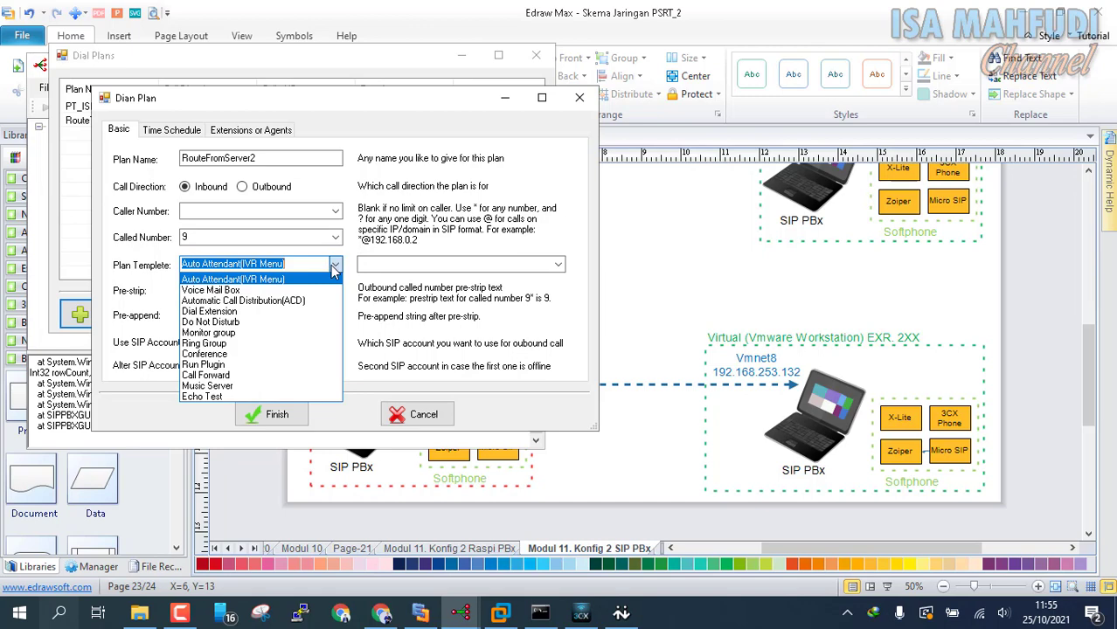
left_click(317, 312)
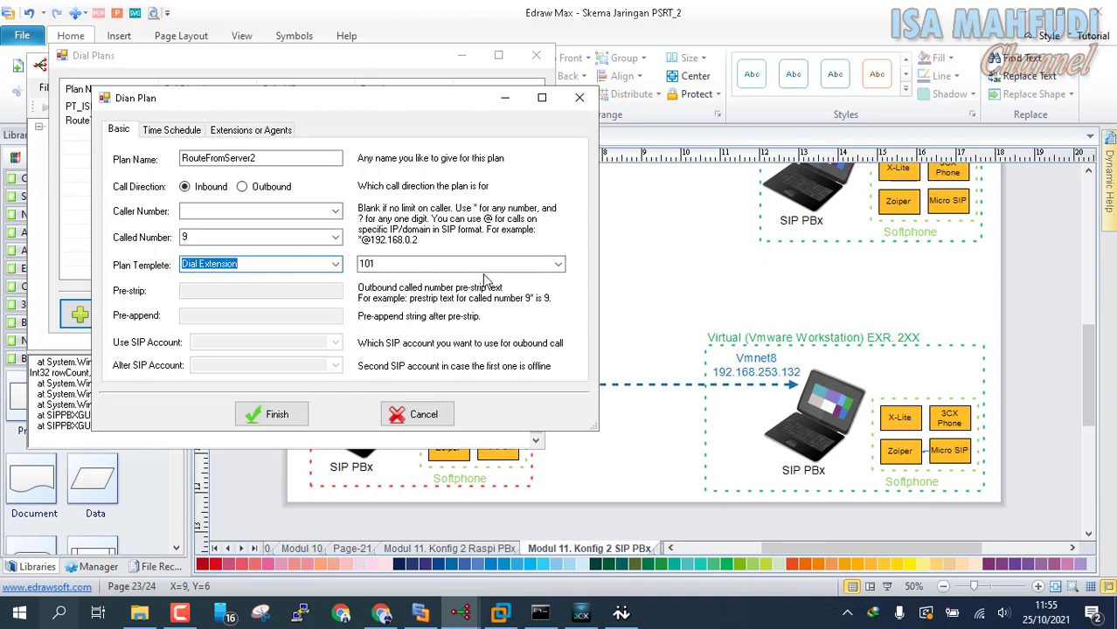
left_click(292, 419)
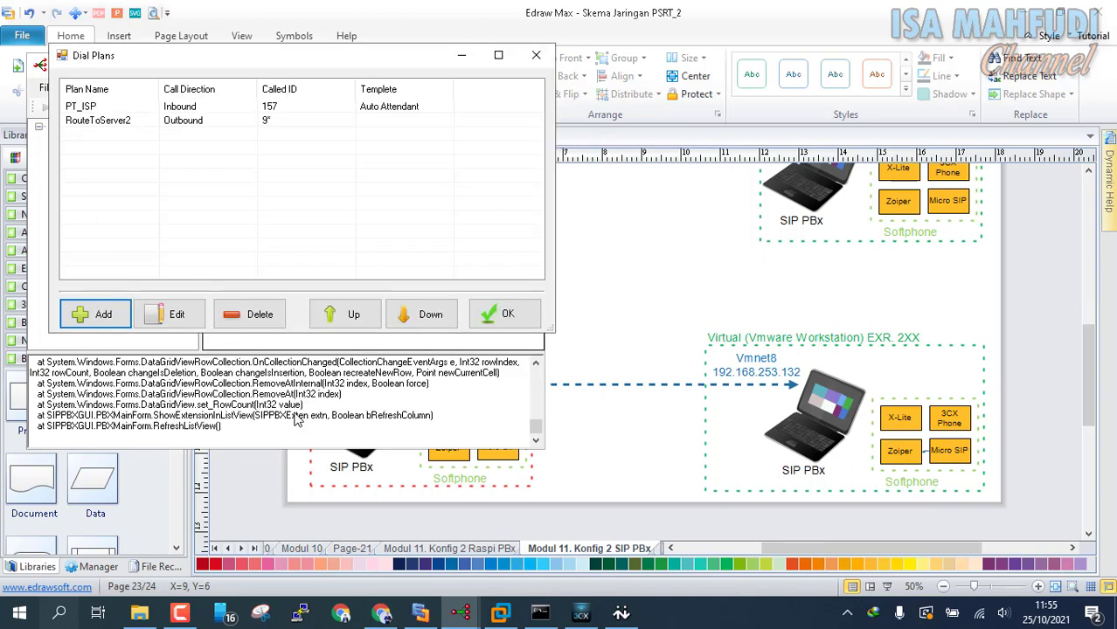
left_click(507, 314)
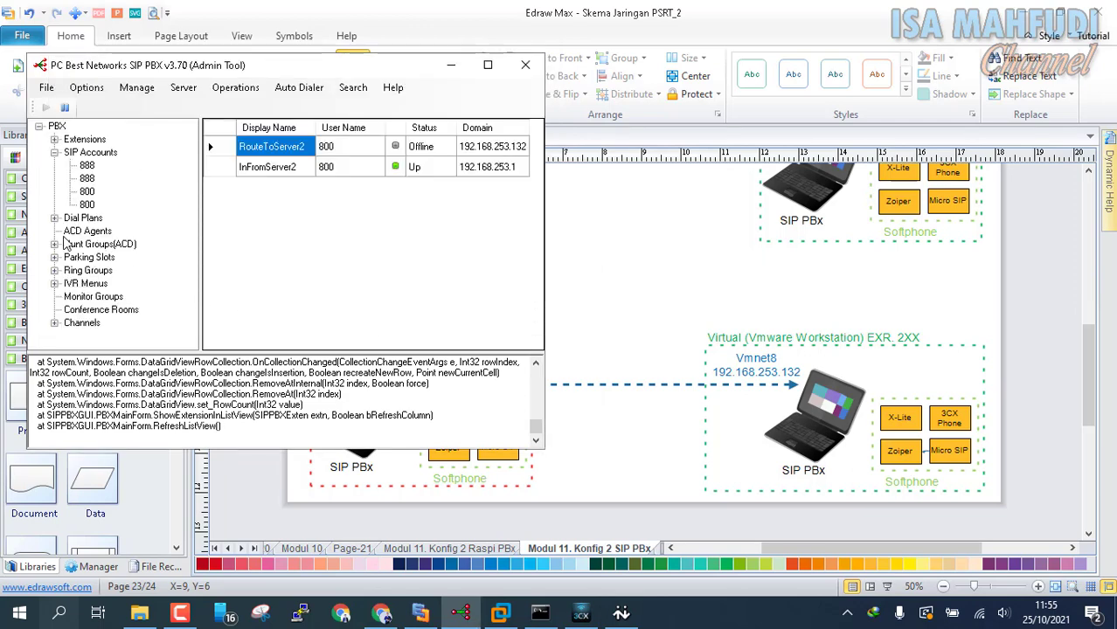
Step: Expand the saved dial plans in the tree and bring up the WIN7 virtual machine
left_click(55, 218)
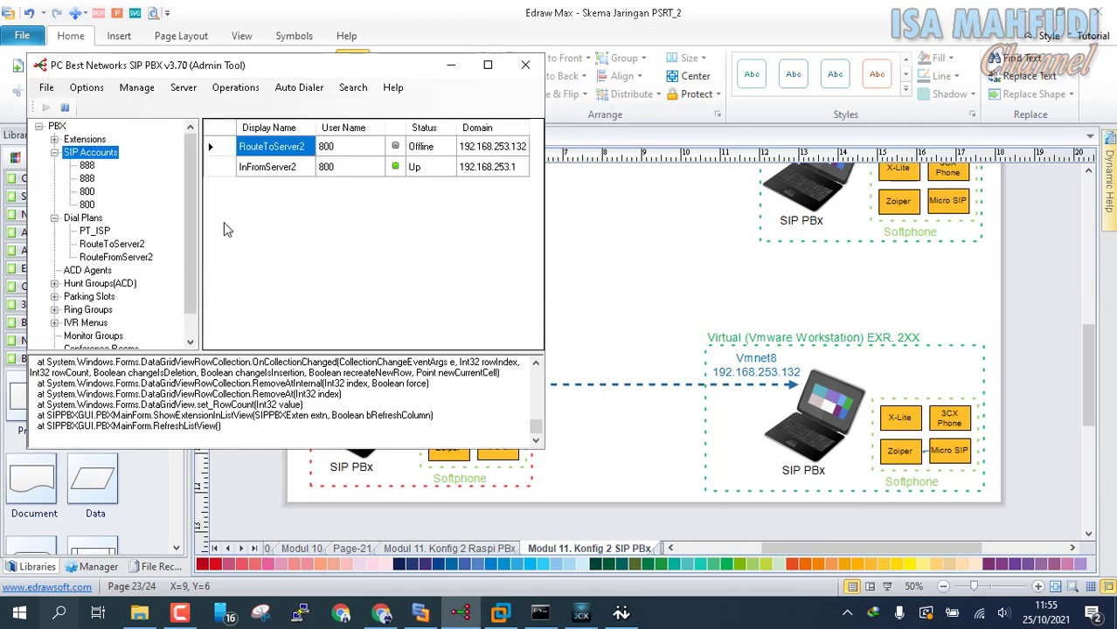
scroll(186, 257, "down", 1)
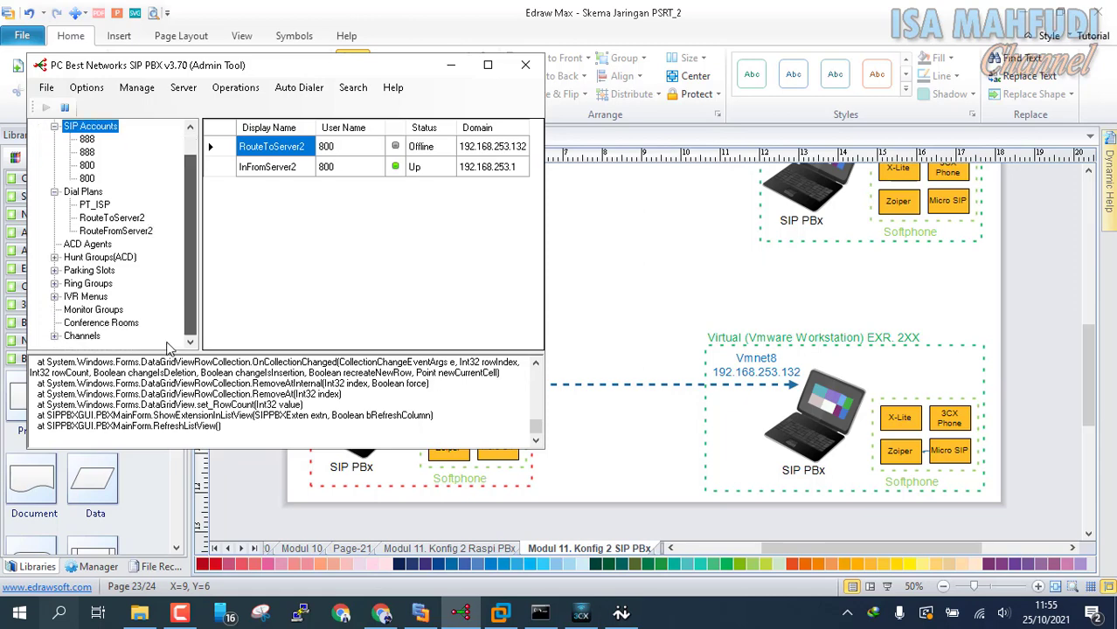
left_click(501, 613)
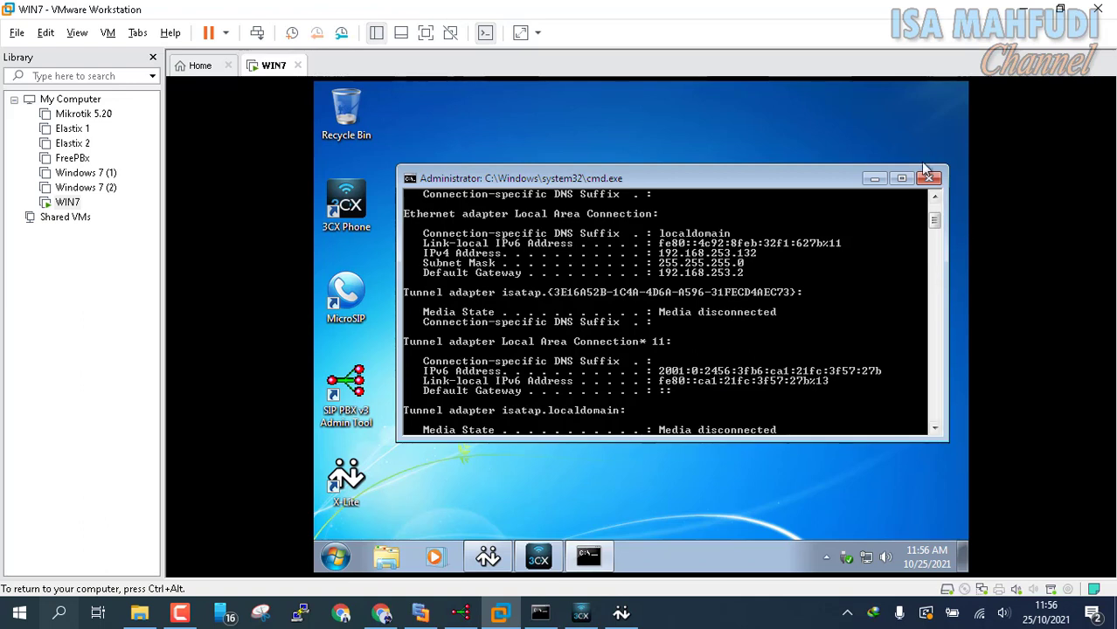
Step: Launch the SIP PBX v3 Admin Tool in the VM and list extensions 201 and 202
left_click(874, 180)
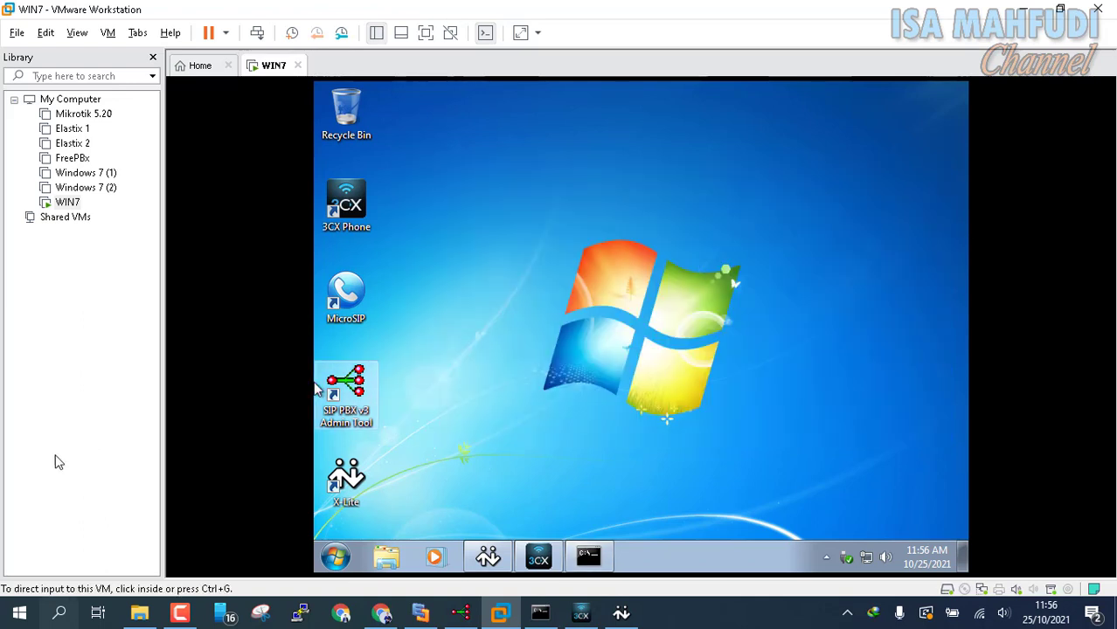
left_click(346, 388)
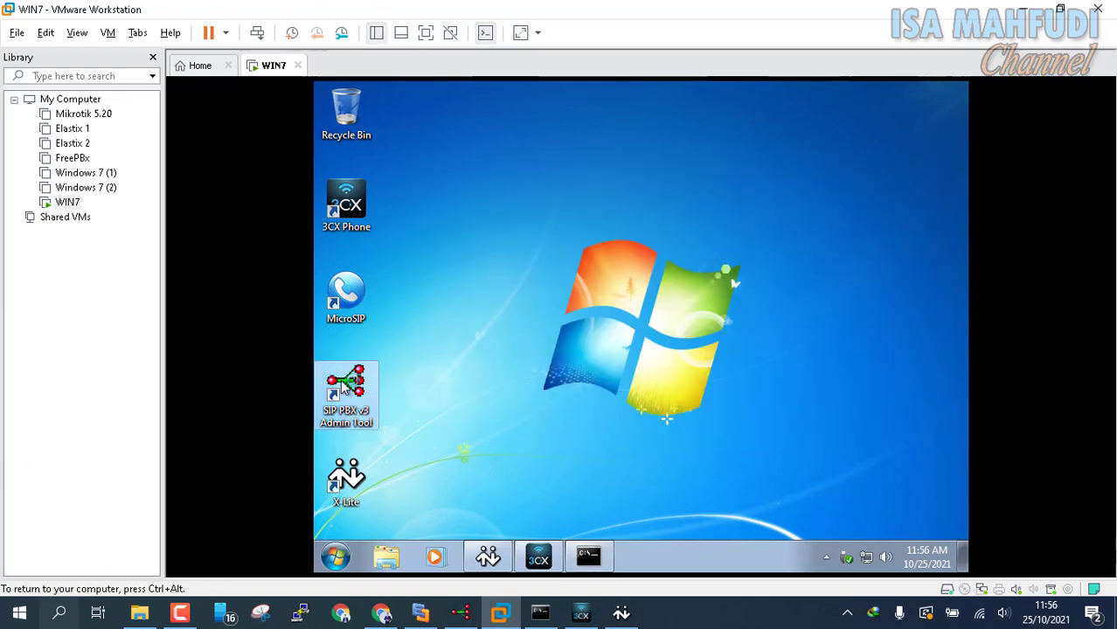
double_click(346, 387)
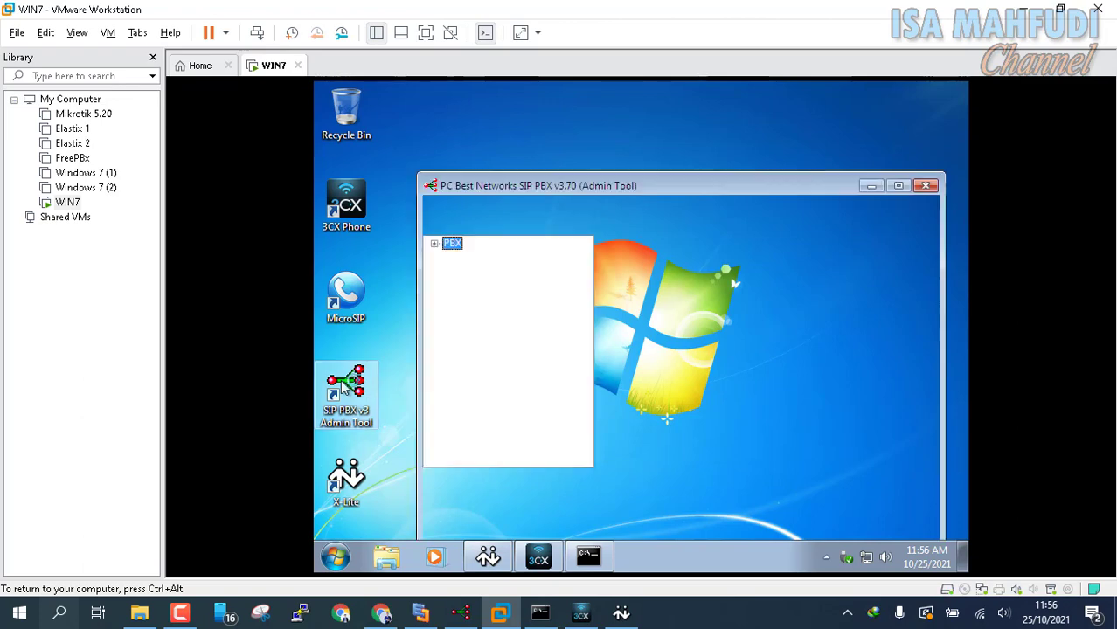
left_click(435, 244)
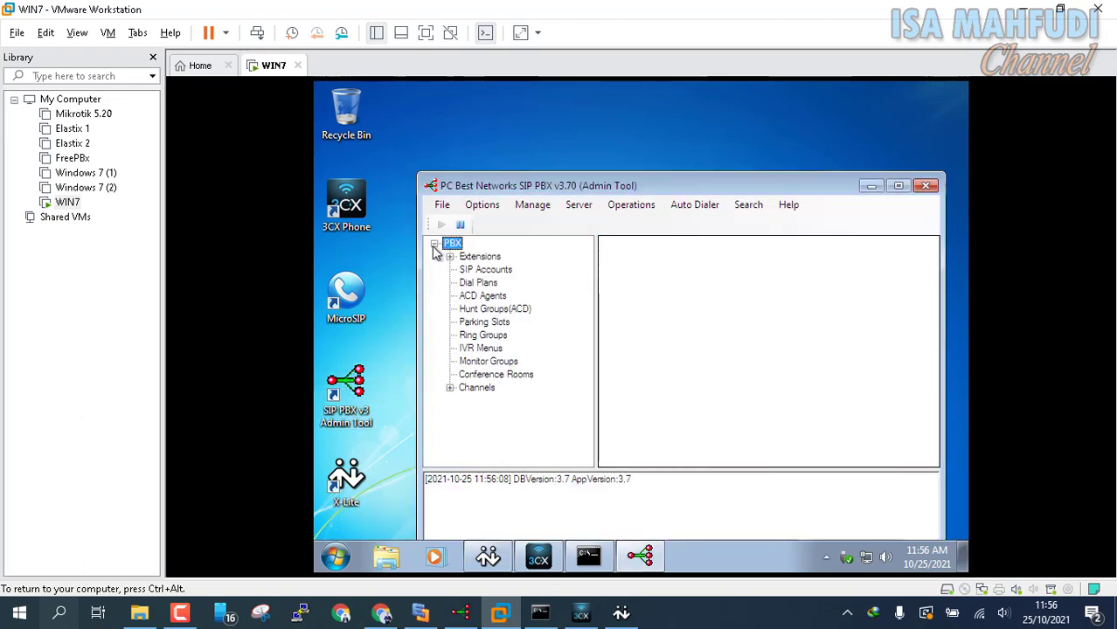
double_click(466, 258)
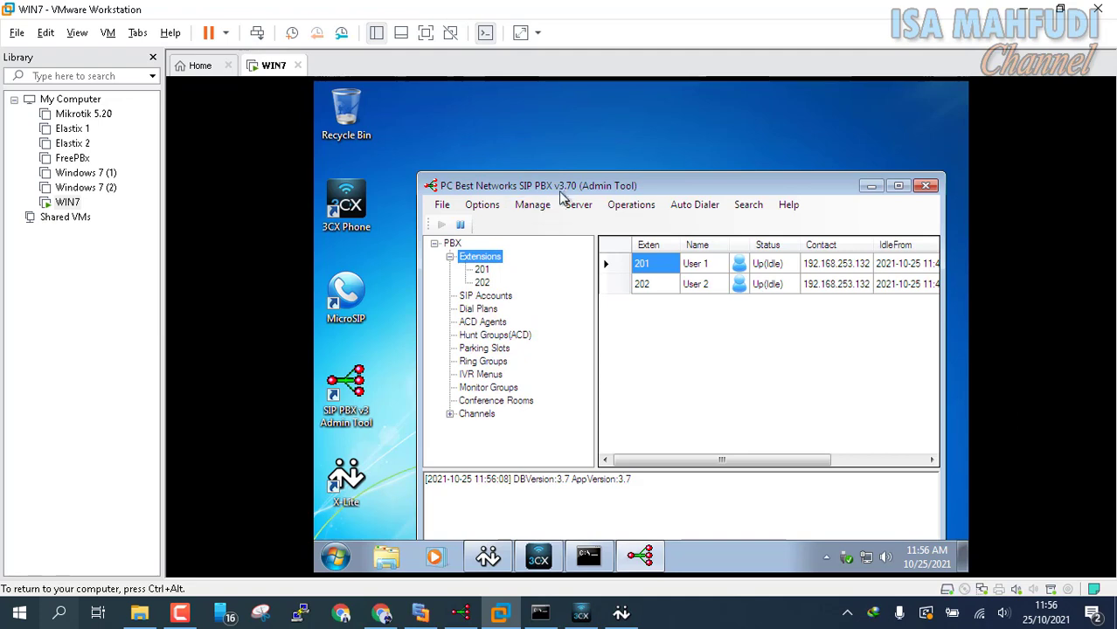
left_click_drag(557, 184, 516, 94)
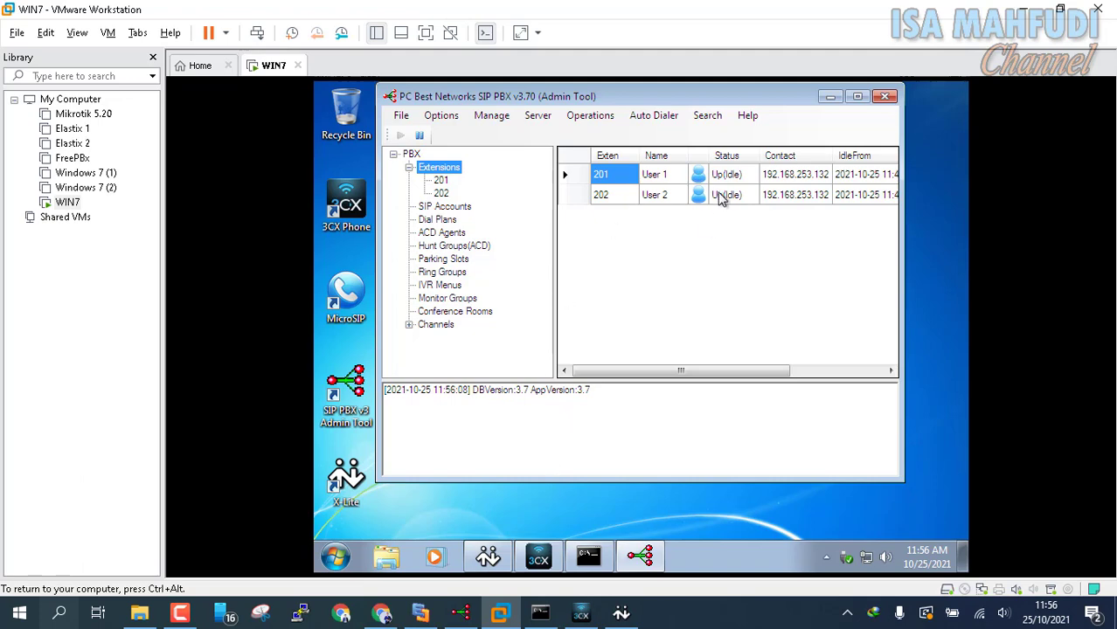
Step: Bring up the X-Lite and 3CXPhone softphones, then minimize both
left_click(496, 556)
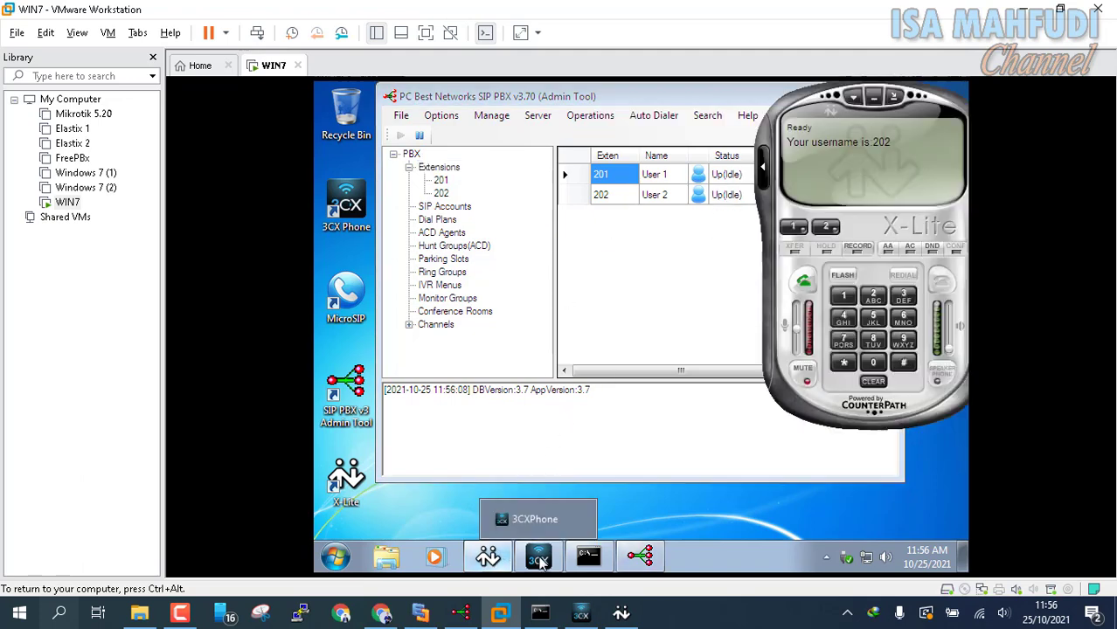
left_click(550, 557)
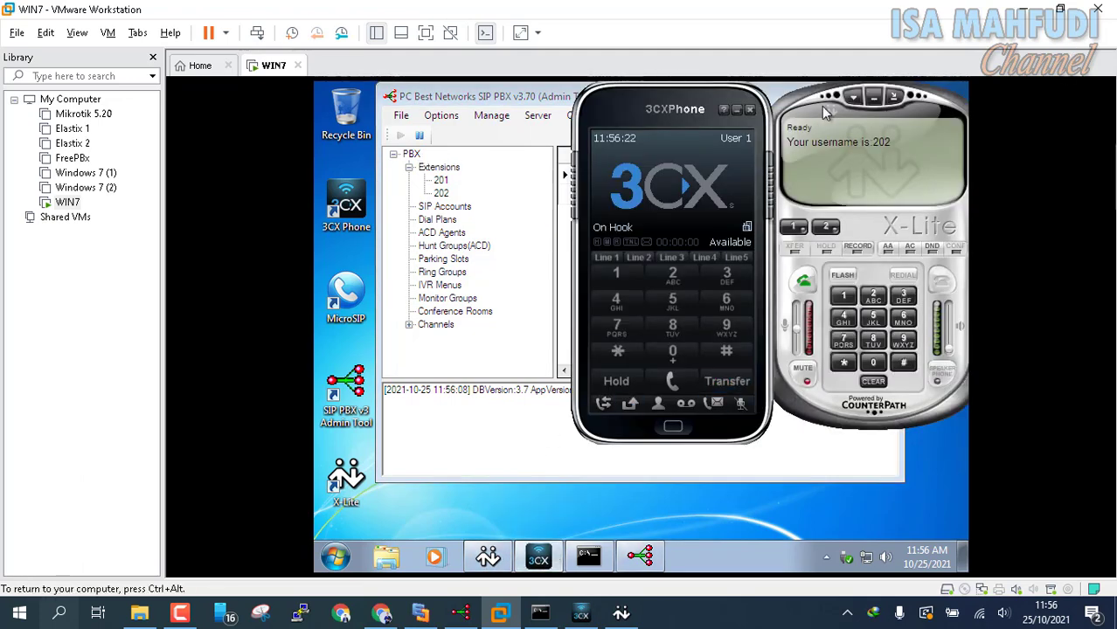
left_click(737, 112)
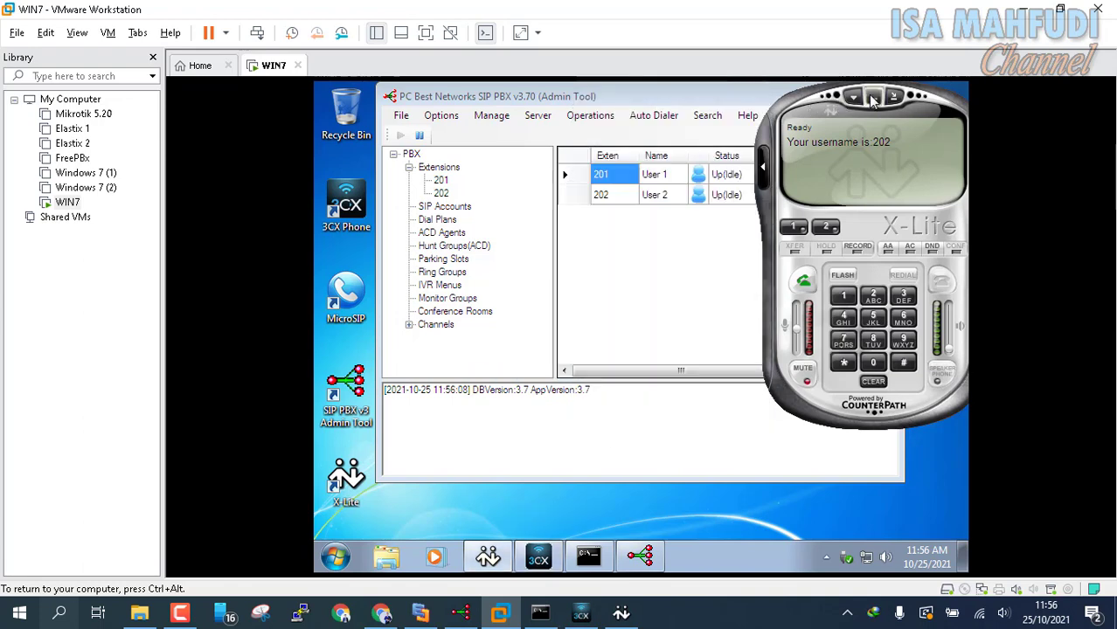
left_click(874, 97)
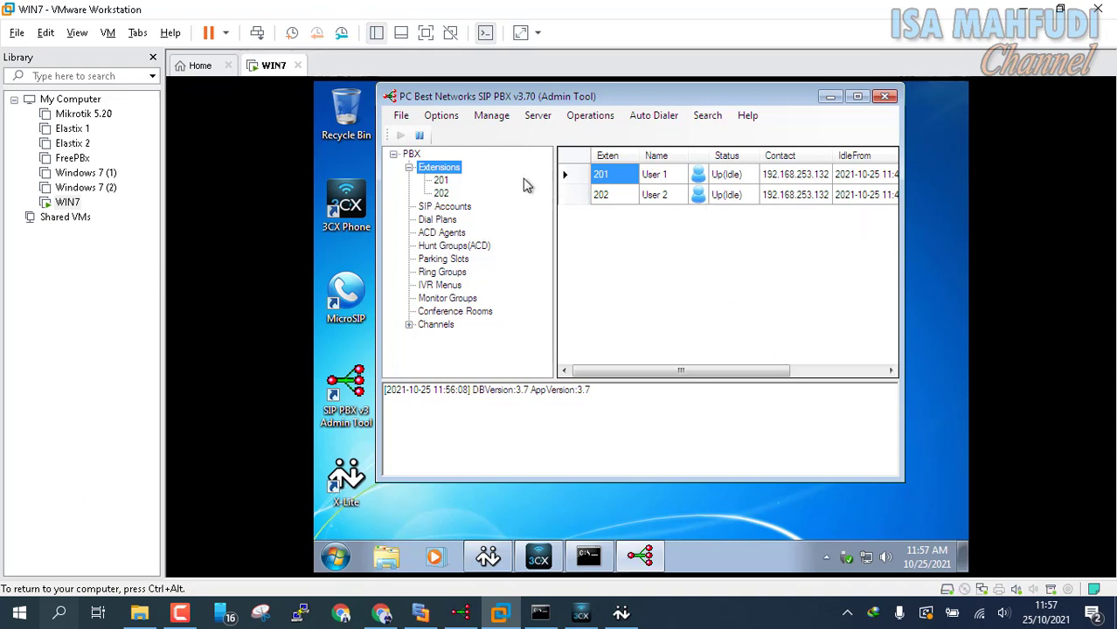
Step: Check the SIP trunk accounts list, which is still empty, and close it
left_click(442, 116)
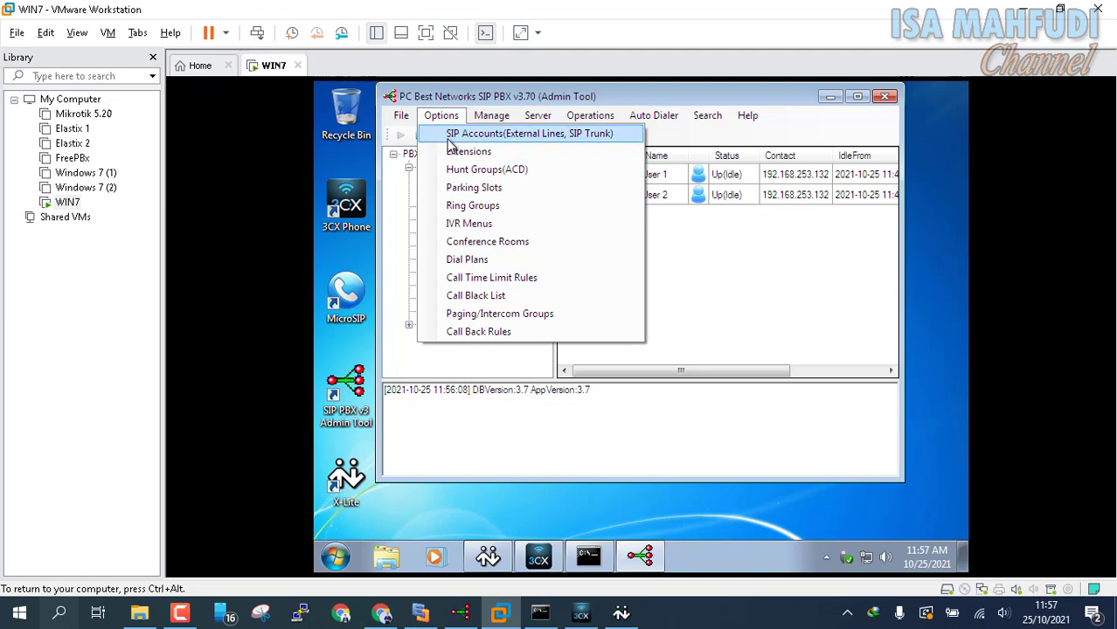
left_click(448, 138)
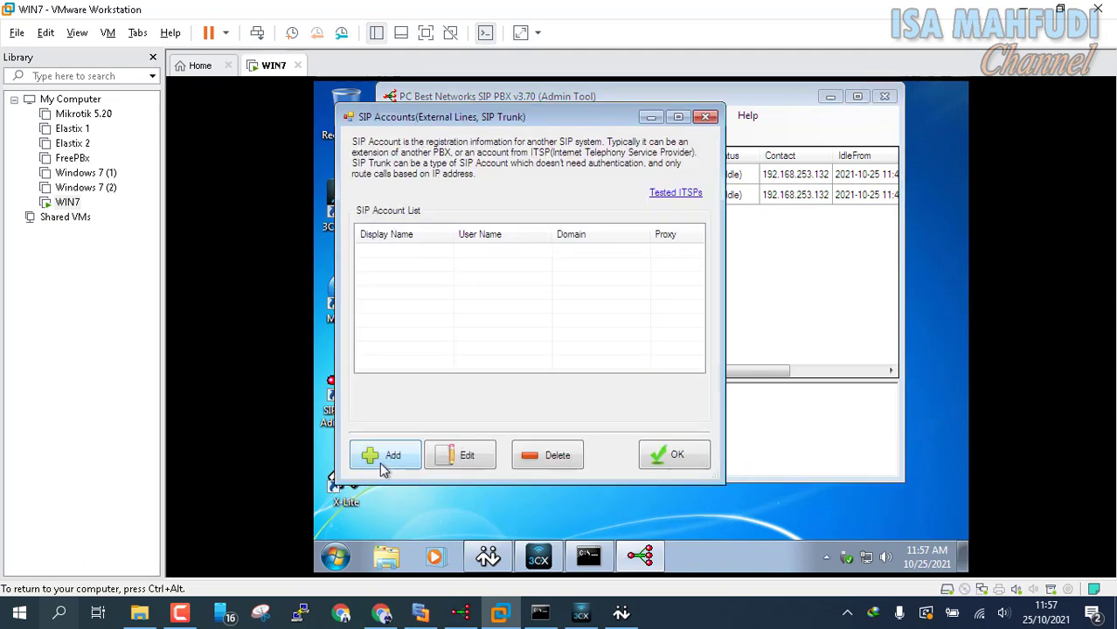
left_click(705, 116)
Step: Add Virtual-type extension 800 with user name 'Virtual 2 Server' and a password
left_click(441, 115)
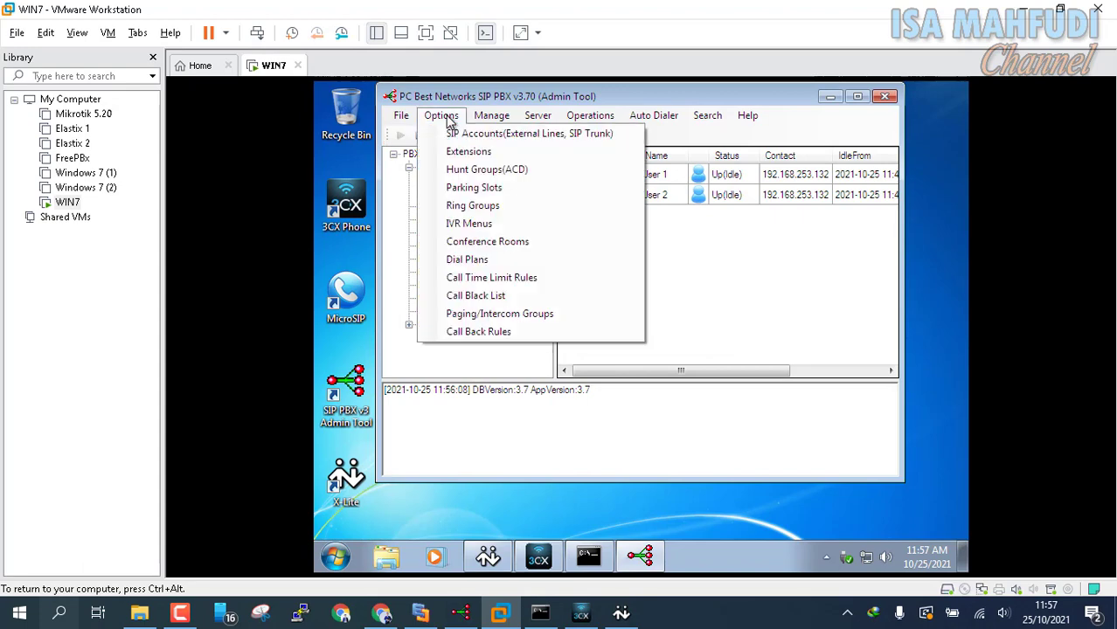
left_click(440, 154)
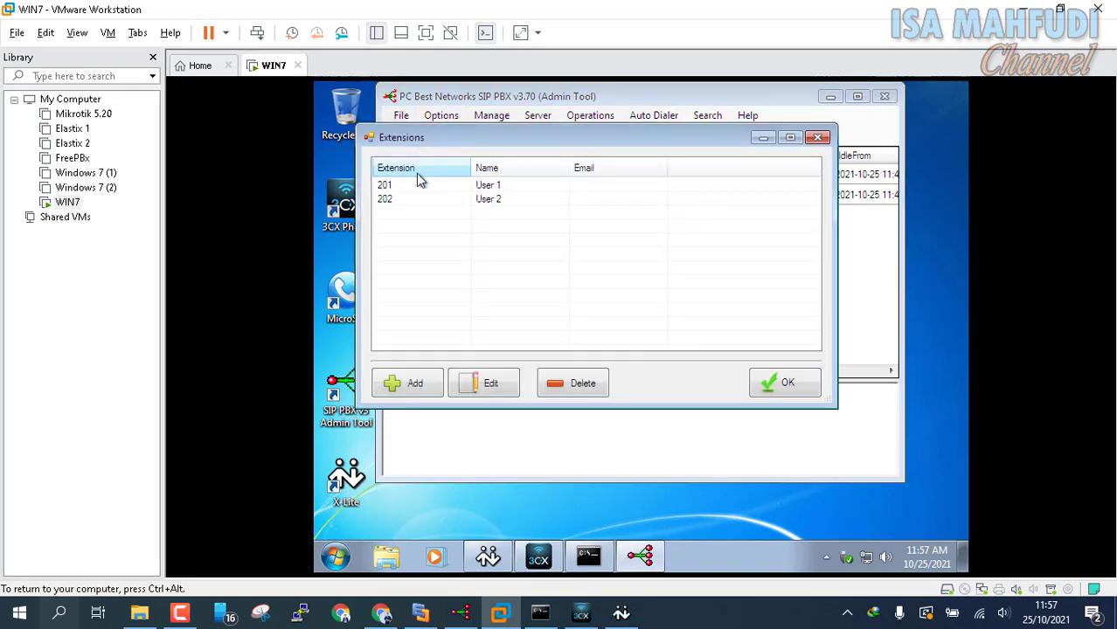
left_click(409, 390)
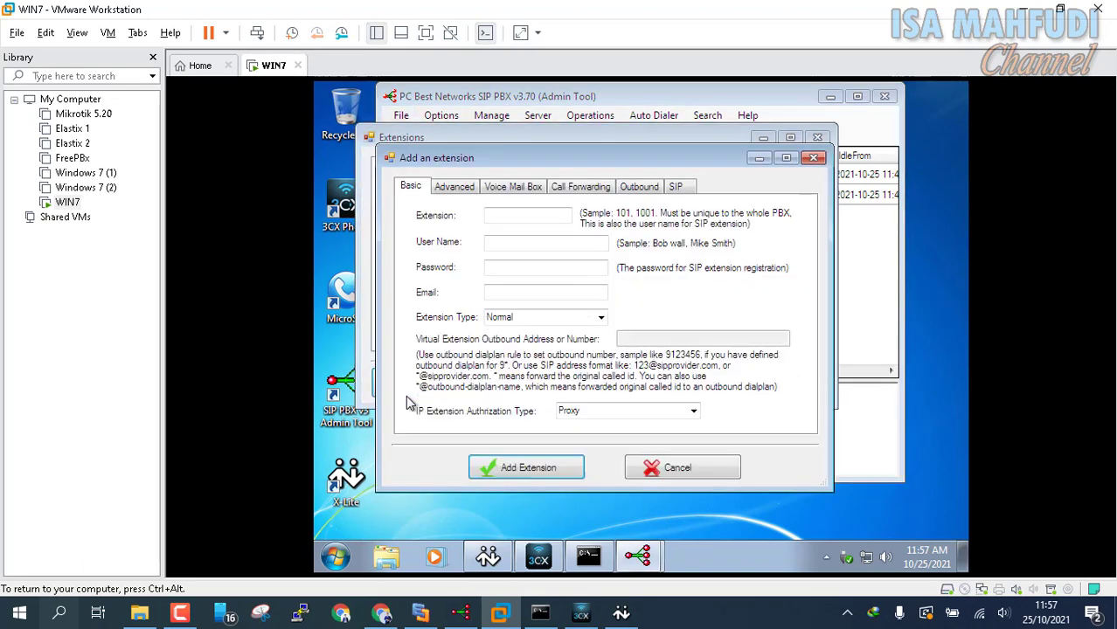
left_click(531, 215)
type("800")
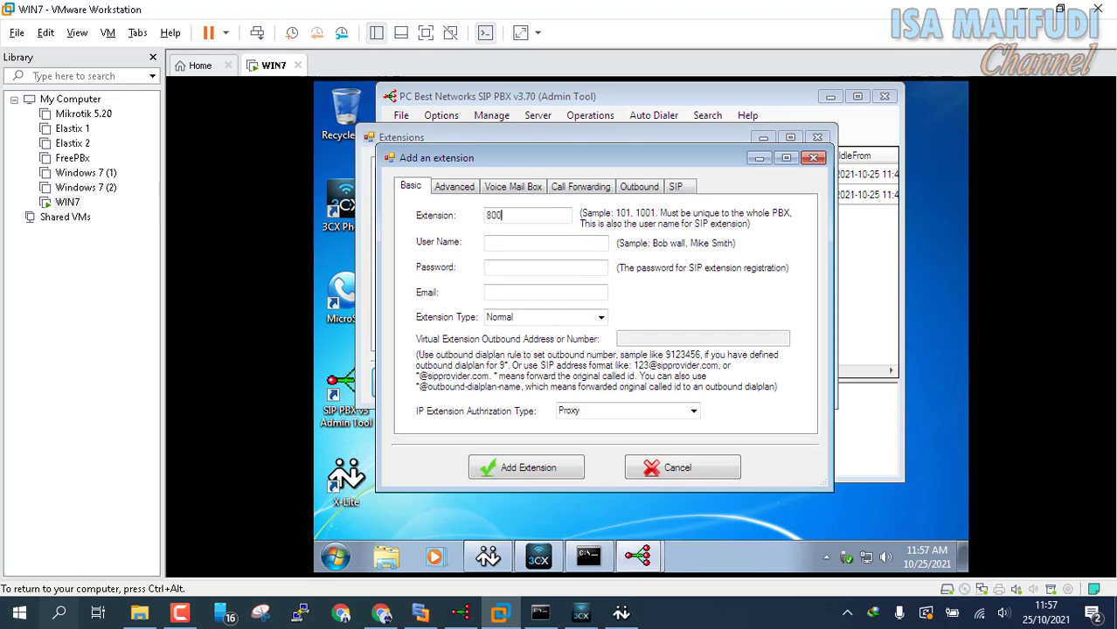
key("Tab")
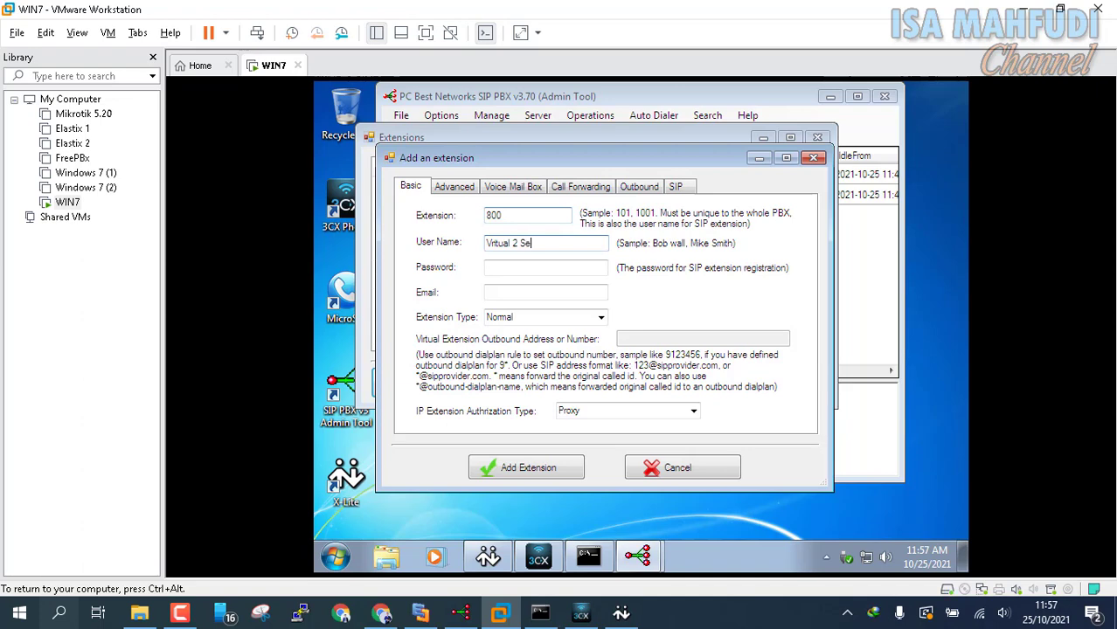
left_click(547, 268)
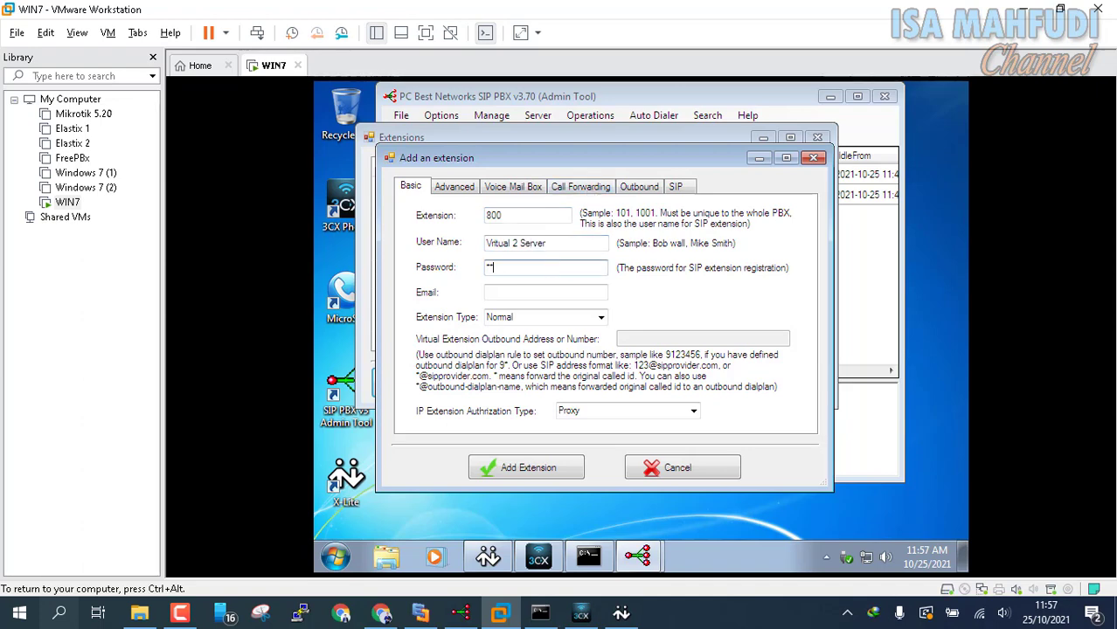
left_click(601, 317)
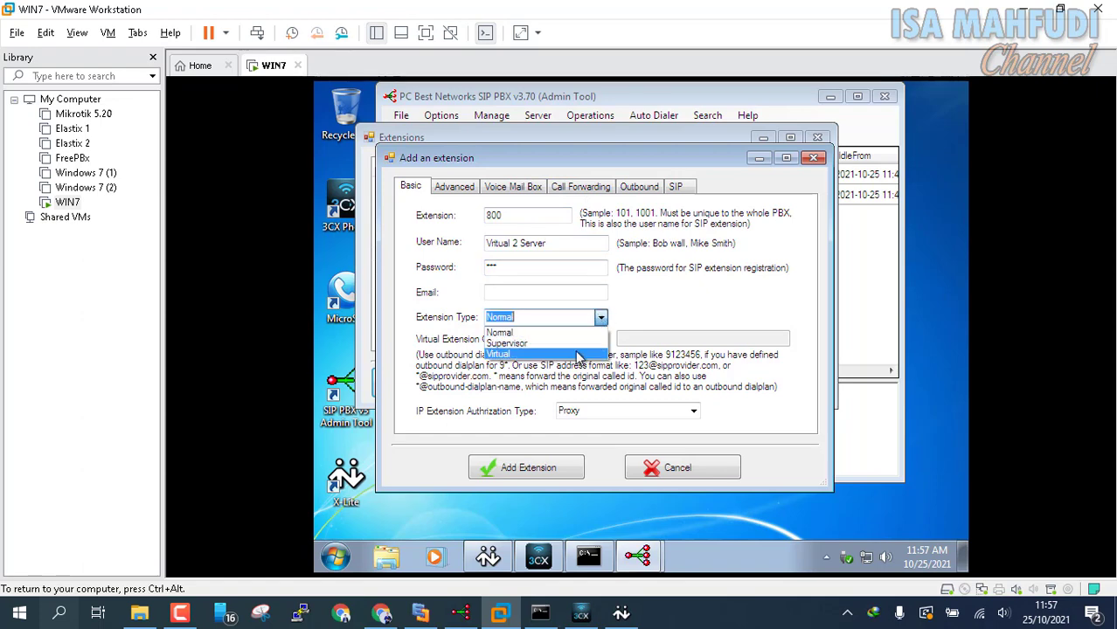
left_click(574, 357)
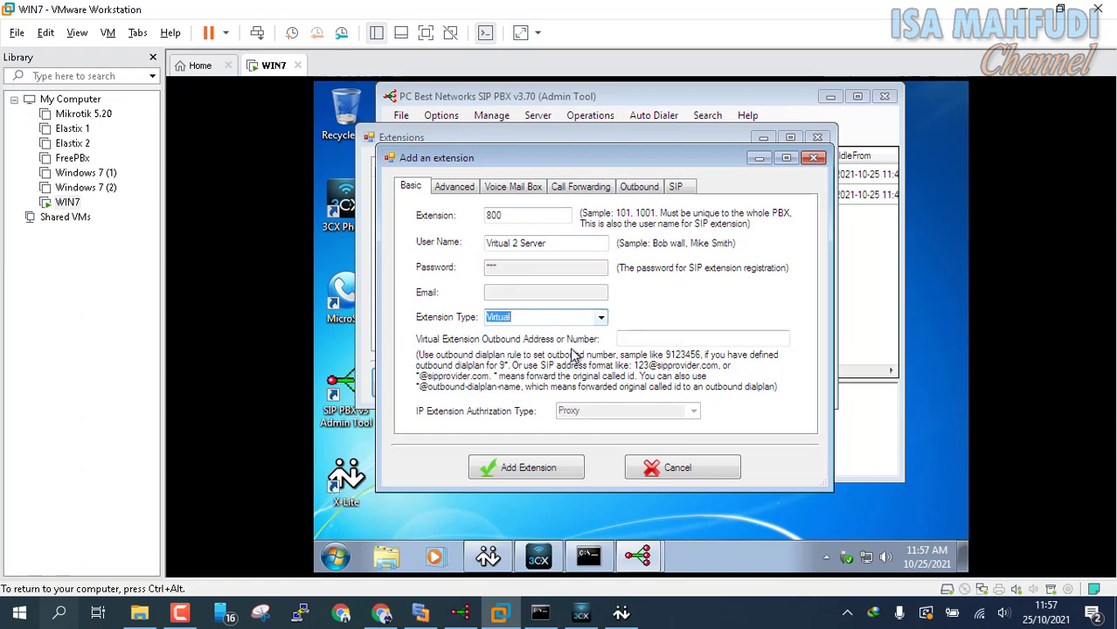
left_click(520, 463)
left_click(774, 388)
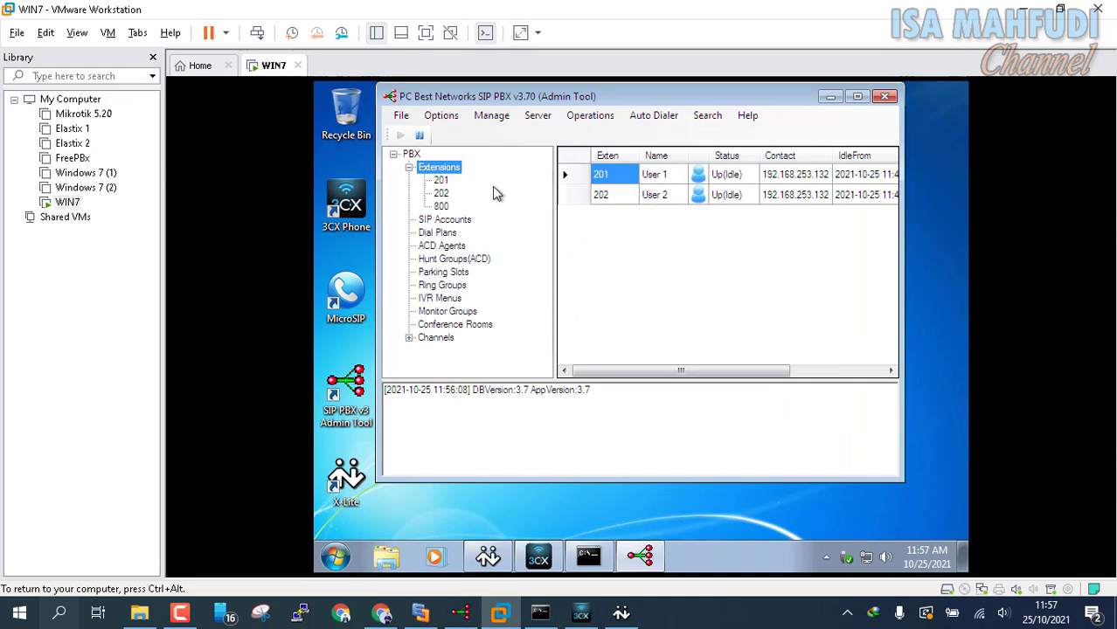
Step: Confirm extension 800 is listed, then open the SIP accounts list
left_click(461, 170)
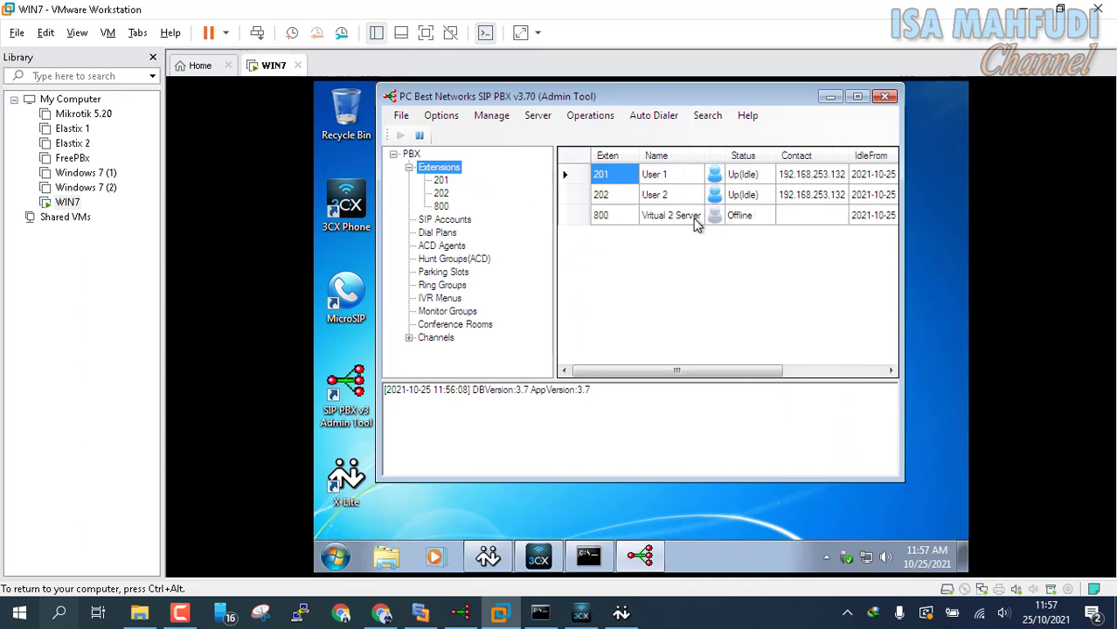
left_click(446, 116)
left_click(455, 133)
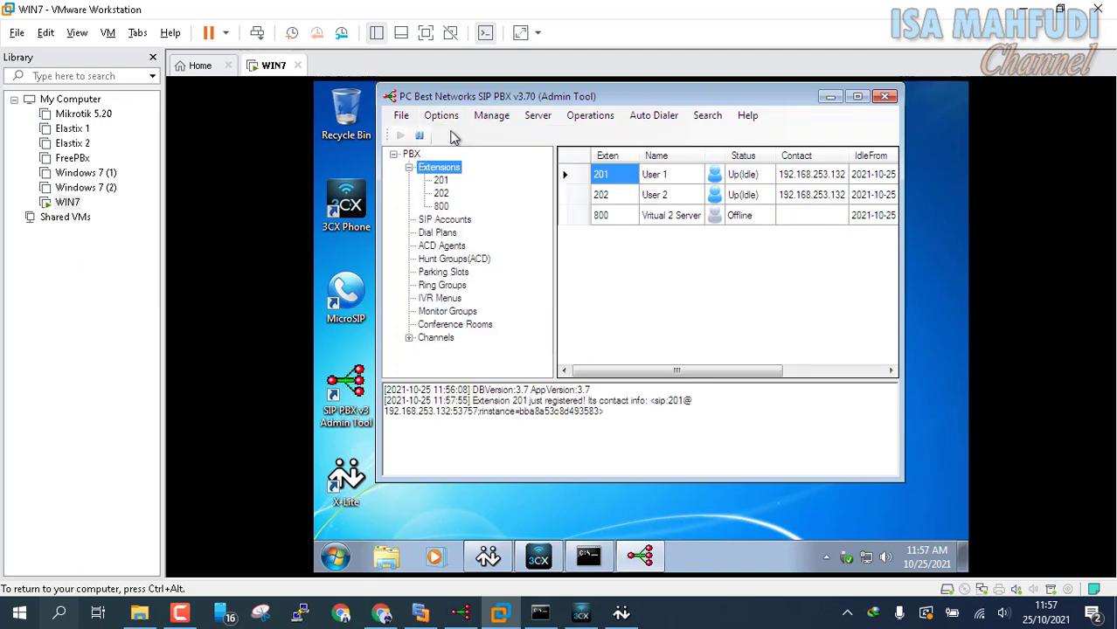
Step: Begin SIP account RouteToServer1 with user name 8000, then view the host's ipconfig output
left_click(448, 516)
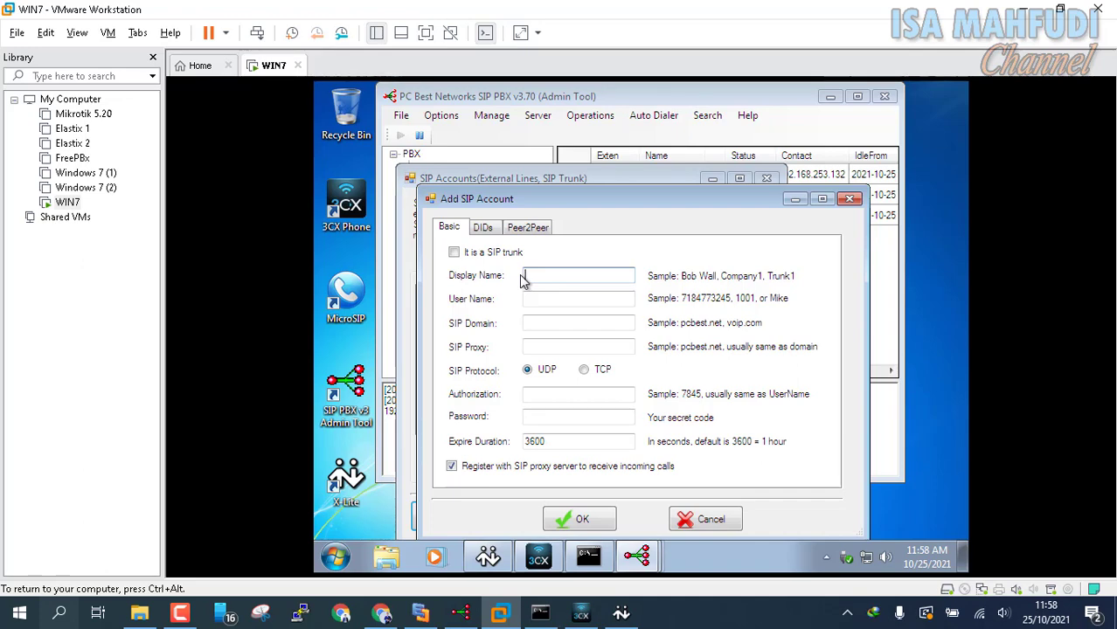
type("RouteToServer1")
key("Tab")
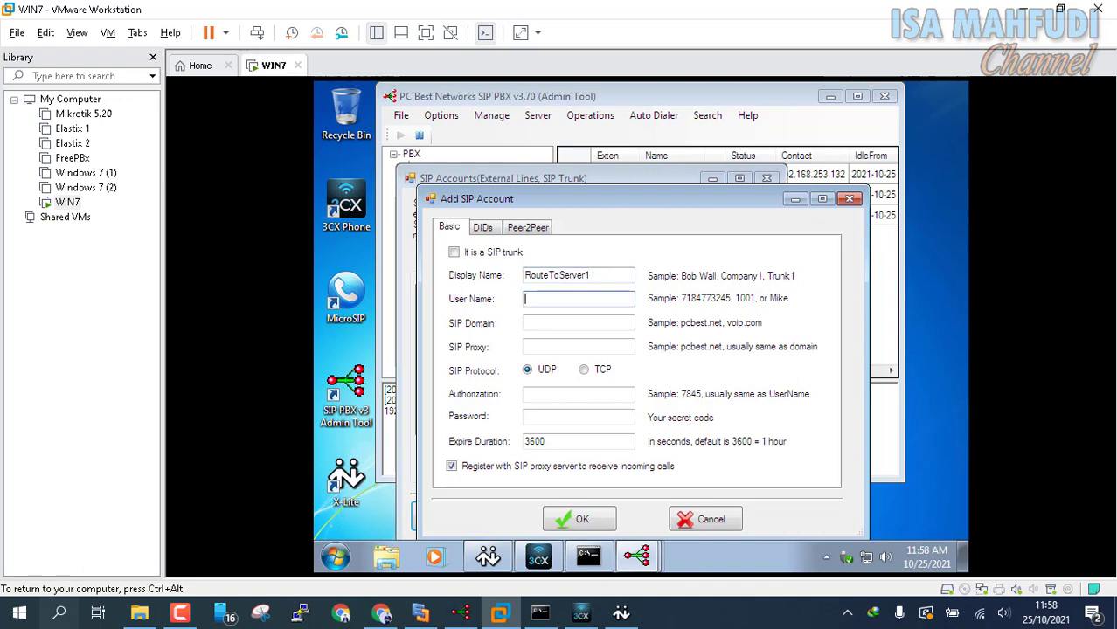
type("8000")
key("Tab")
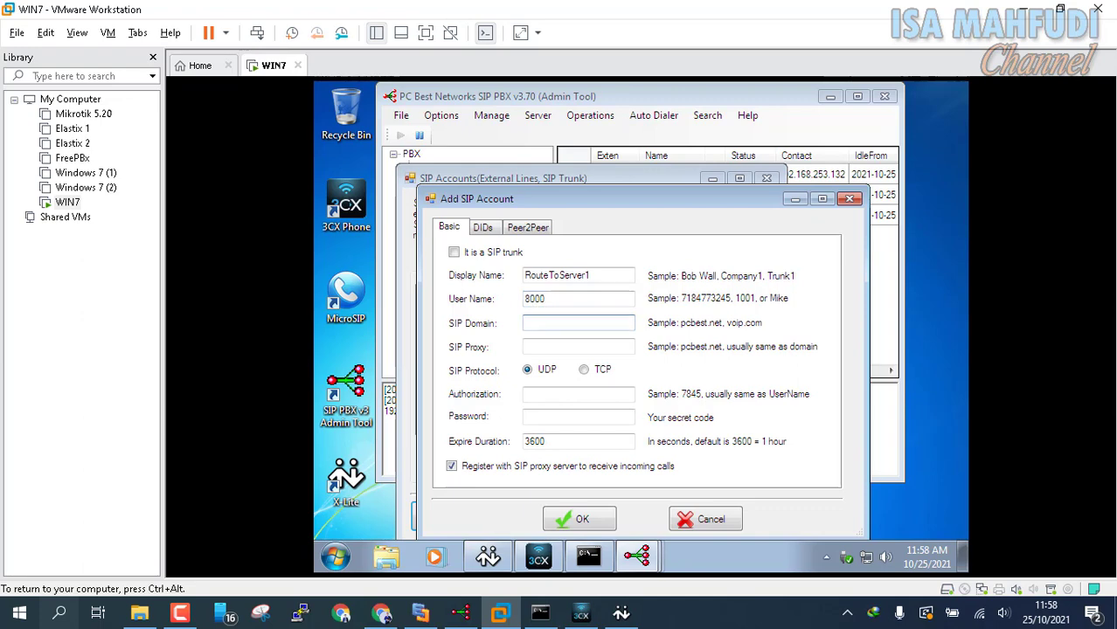
left_click(540, 614)
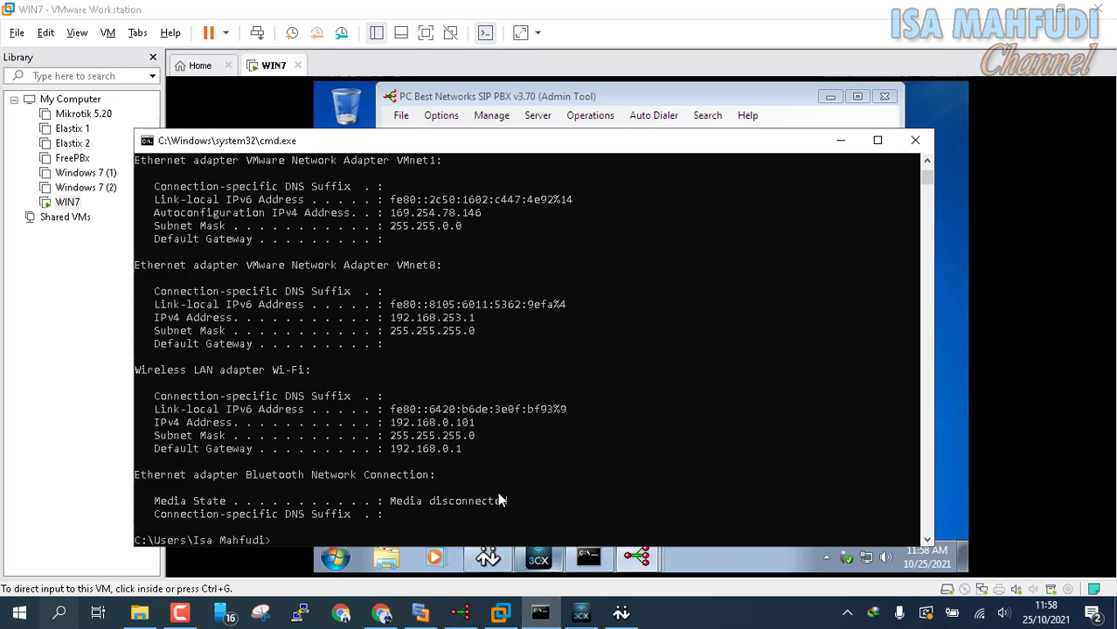
Step: Read host VMnet8 address 192.168.253.1 from the diagram and ipconfig, then return to the VM form
left_click(420, 614)
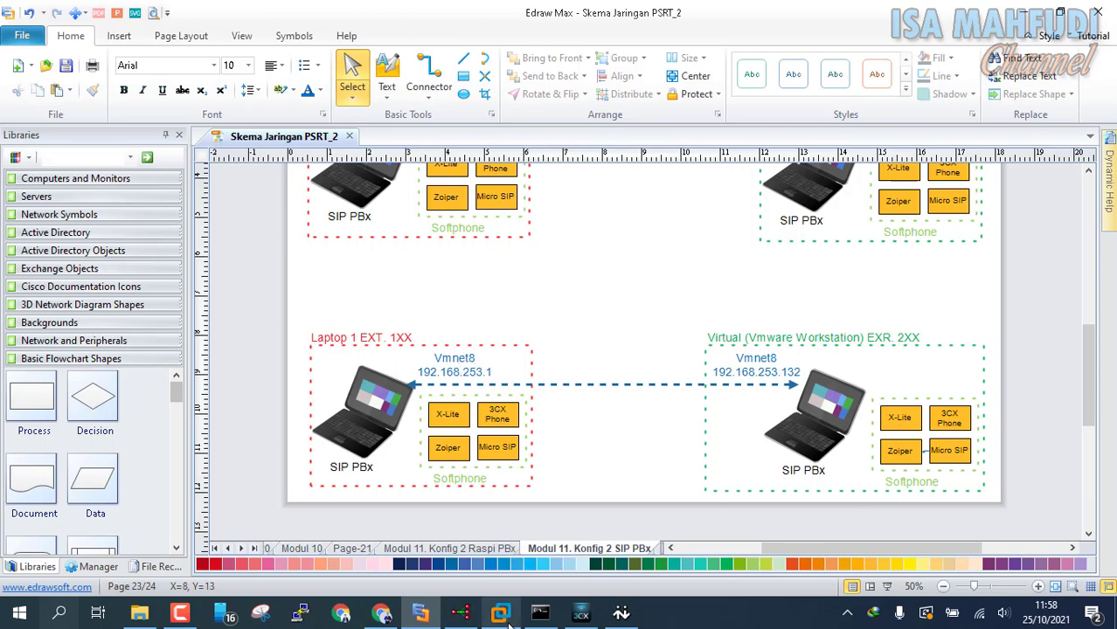
left_click(540, 613)
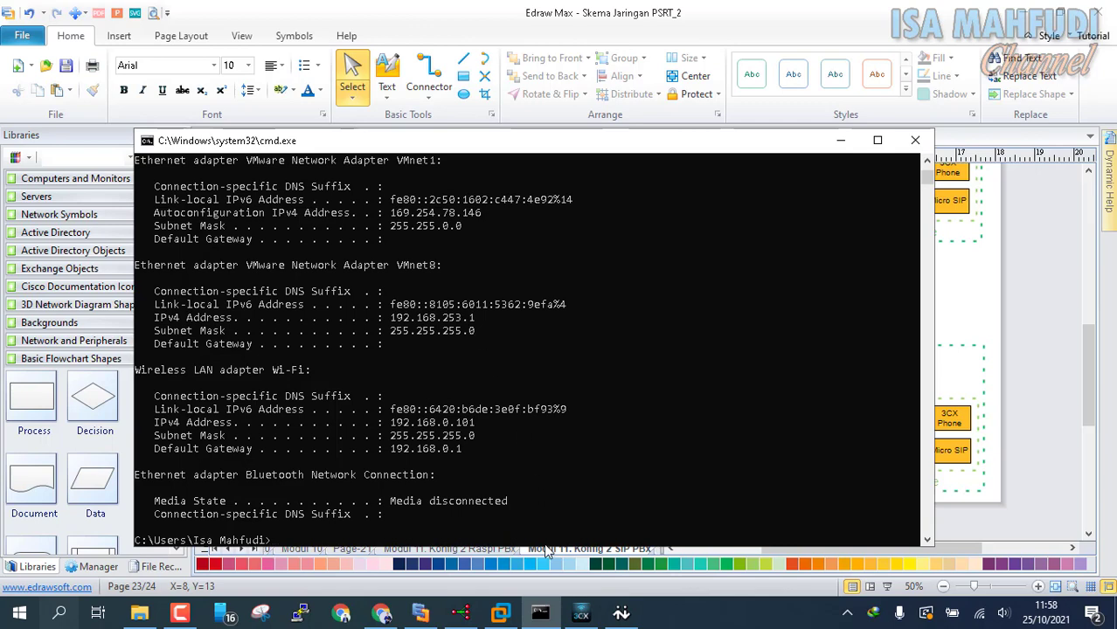
left_click(466, 615)
left_click(499, 616)
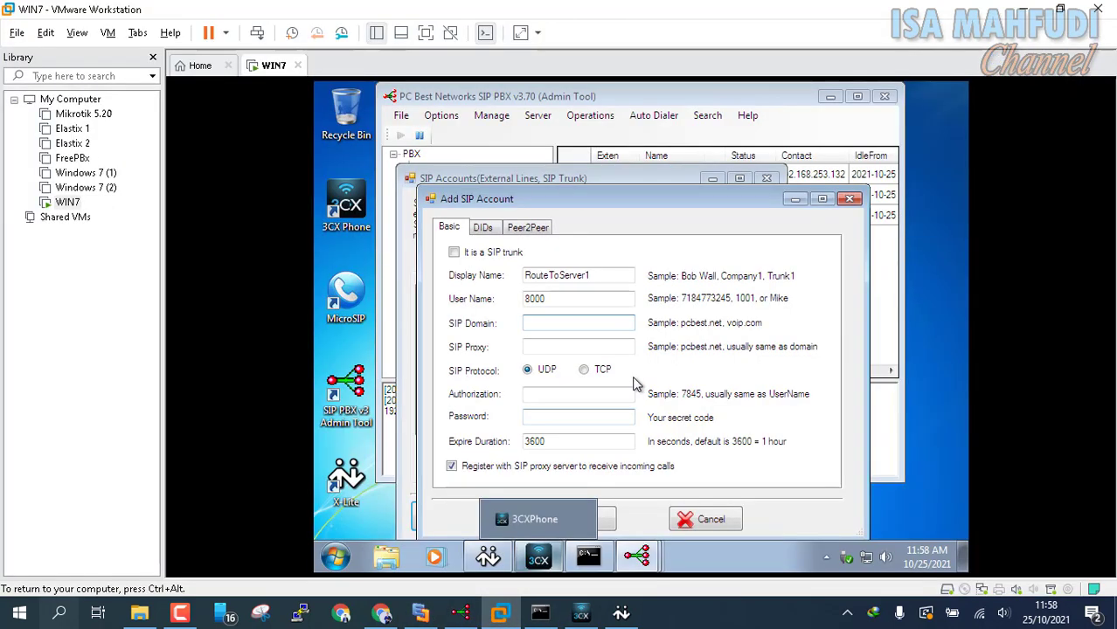
Step: Set SIP domain and proxy to 192.168.253.1, authorization 800 and password, and save RouteToServer1
left_click(560, 323)
type("192")
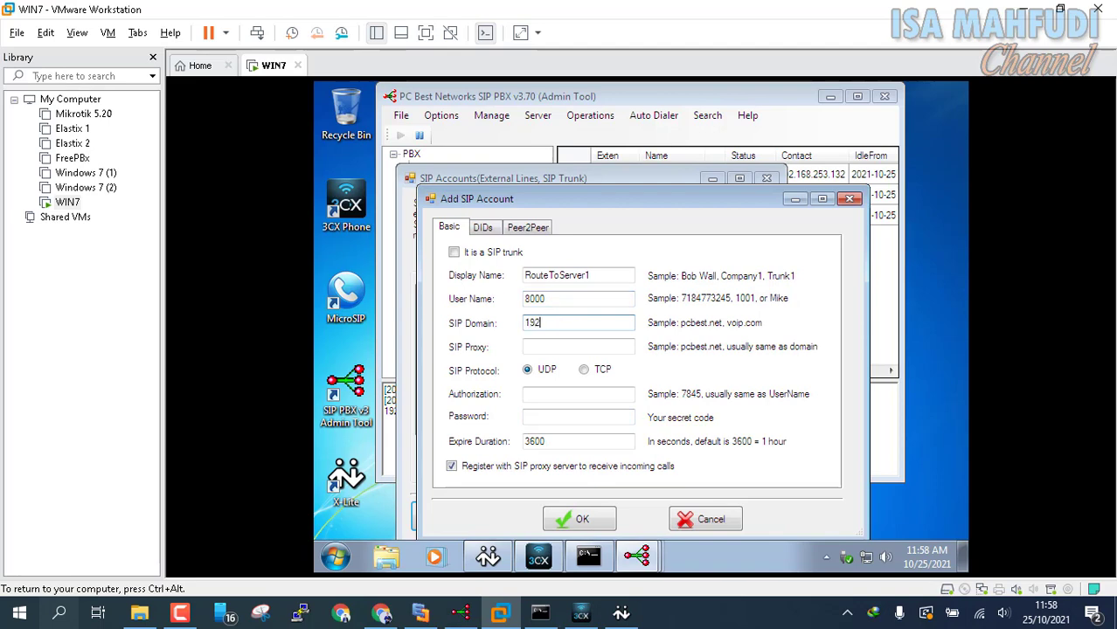
type(".168")
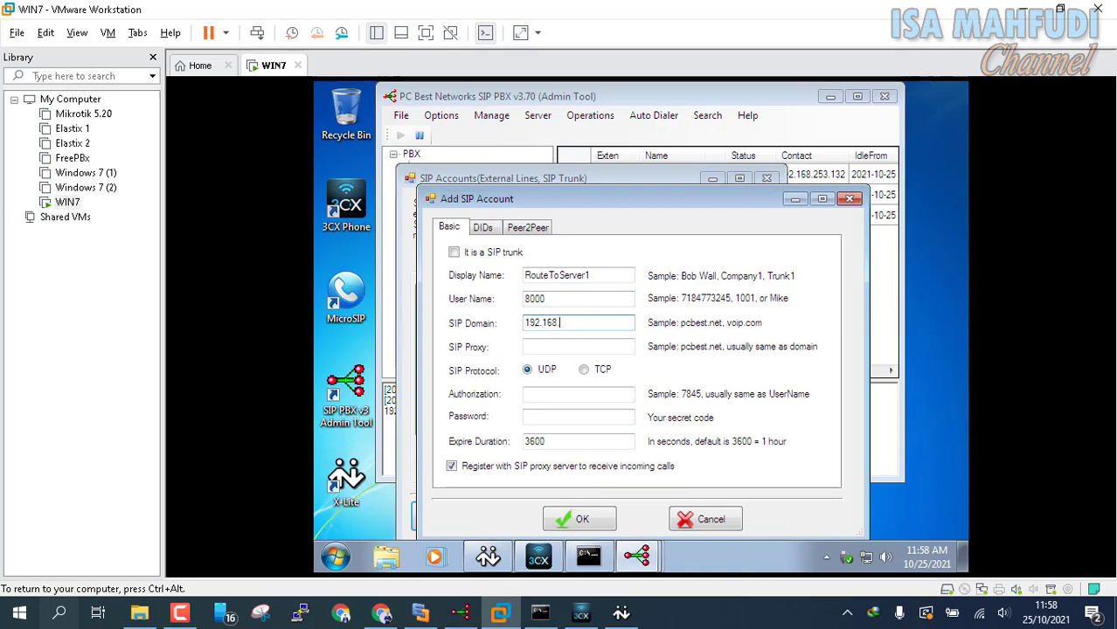
type(".253.1")
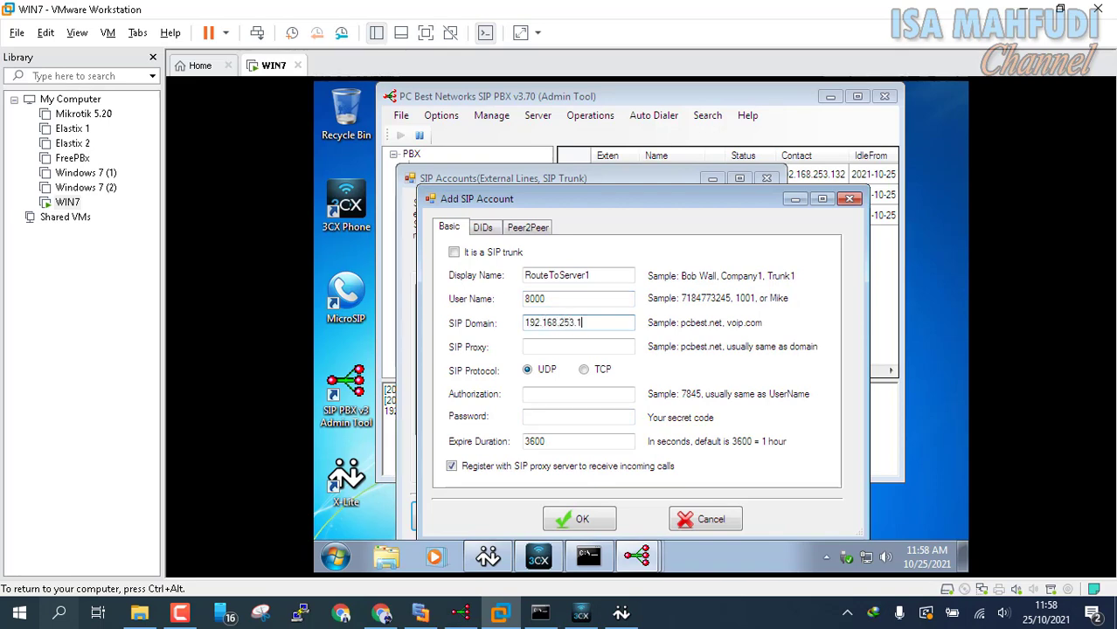
key("ctrl+a")
key("ctrl+c")
left_click(583, 346)
key("ctrl+v")
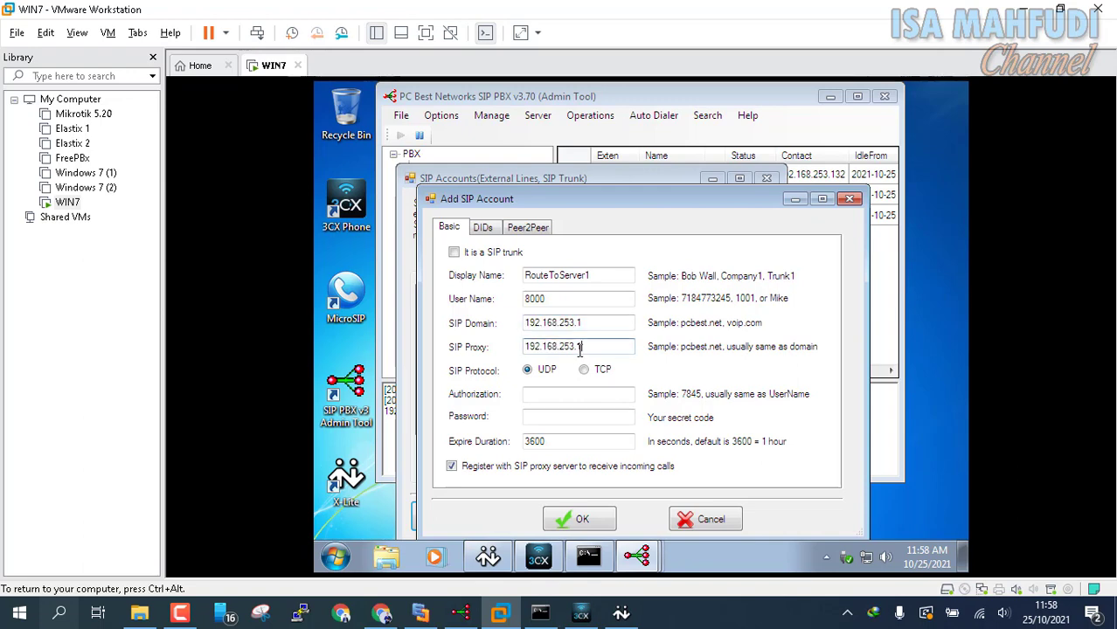
left_click(550, 396)
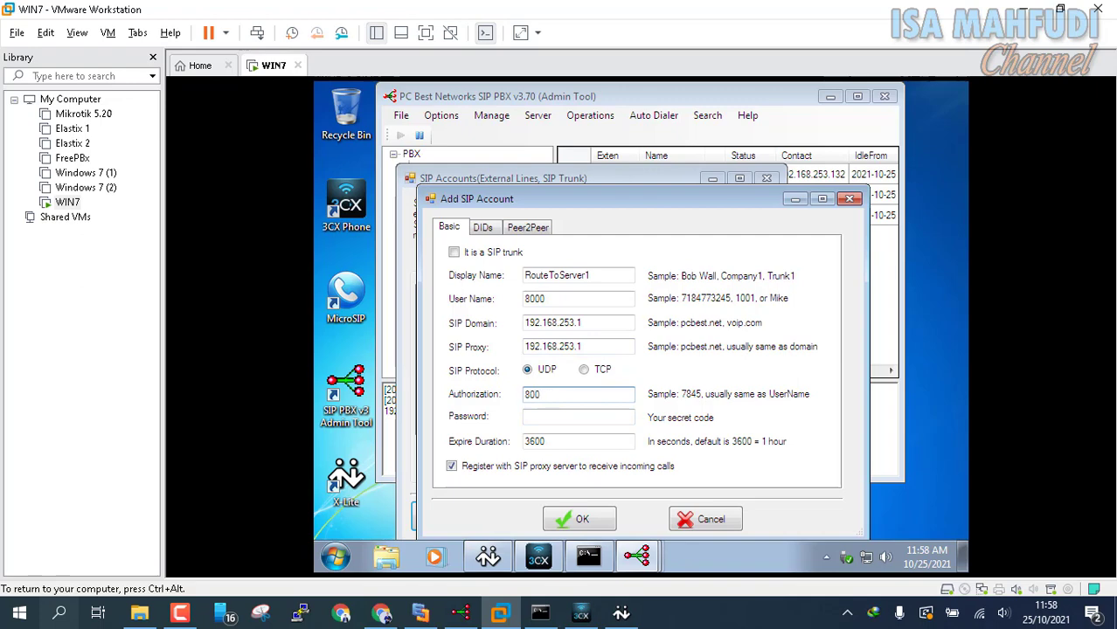
left_click(587, 418)
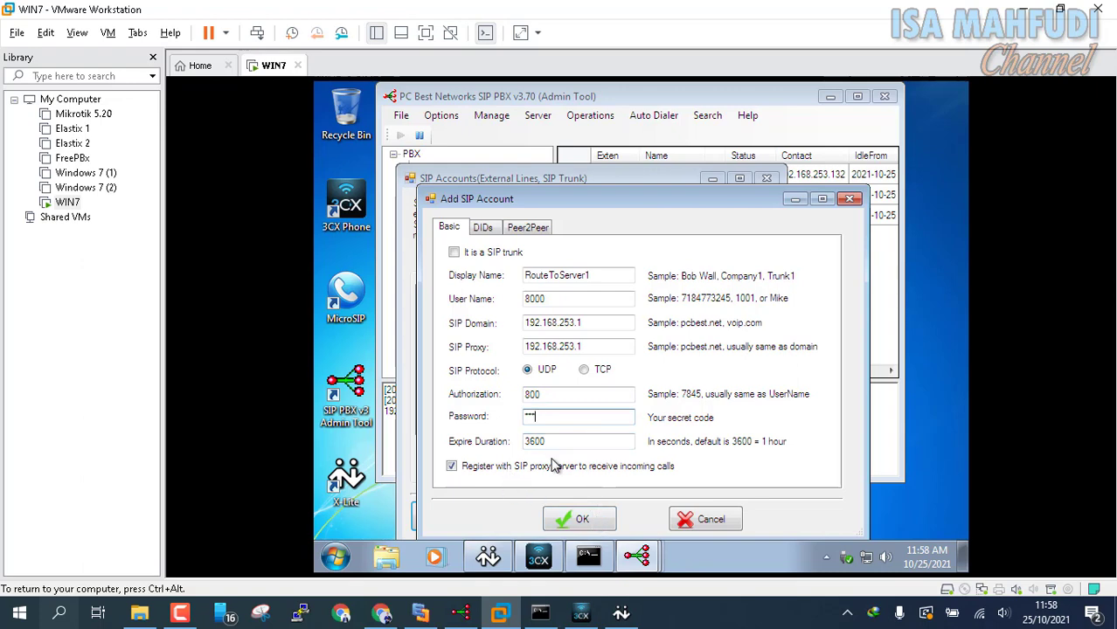
left_click(579, 519)
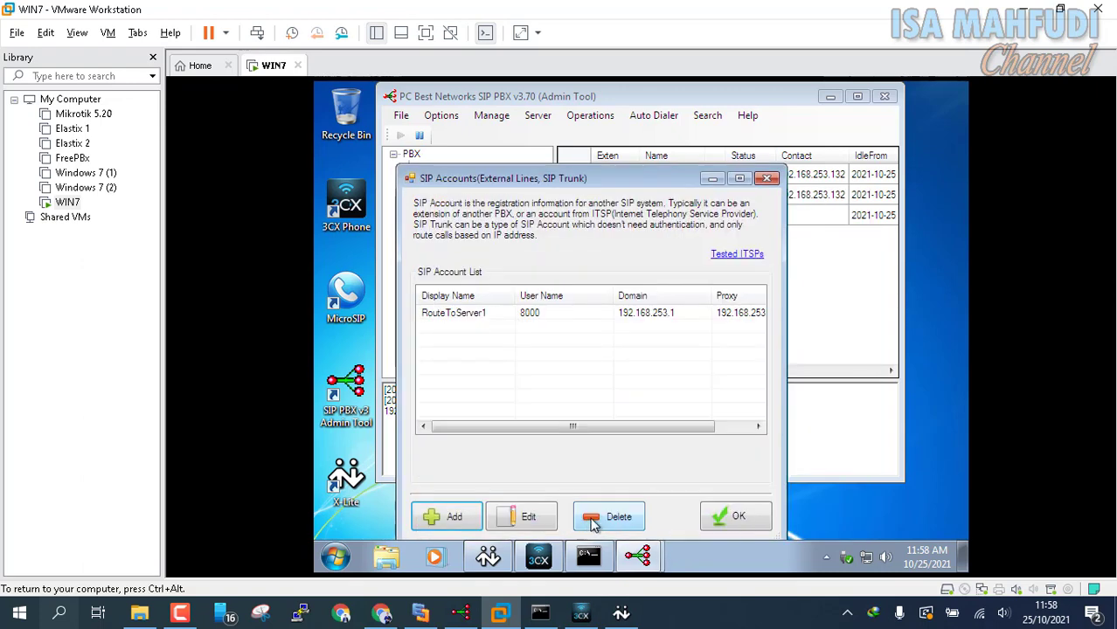
Step: Open a fresh Add SIP Account form and type display name OutToServer1
left_click(428, 518)
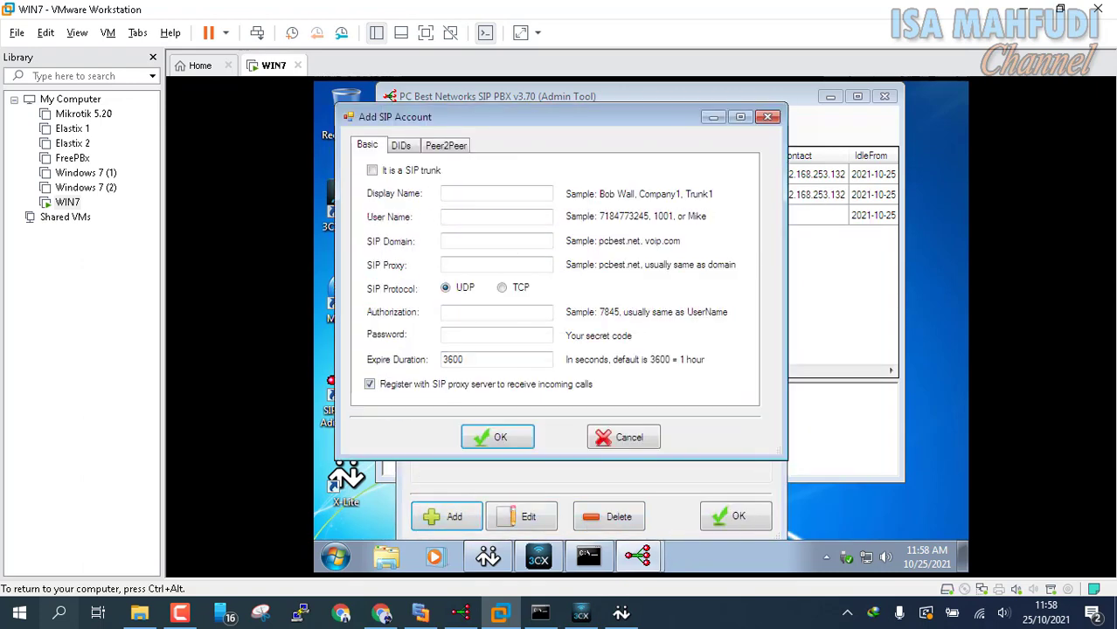
left_click(514, 192)
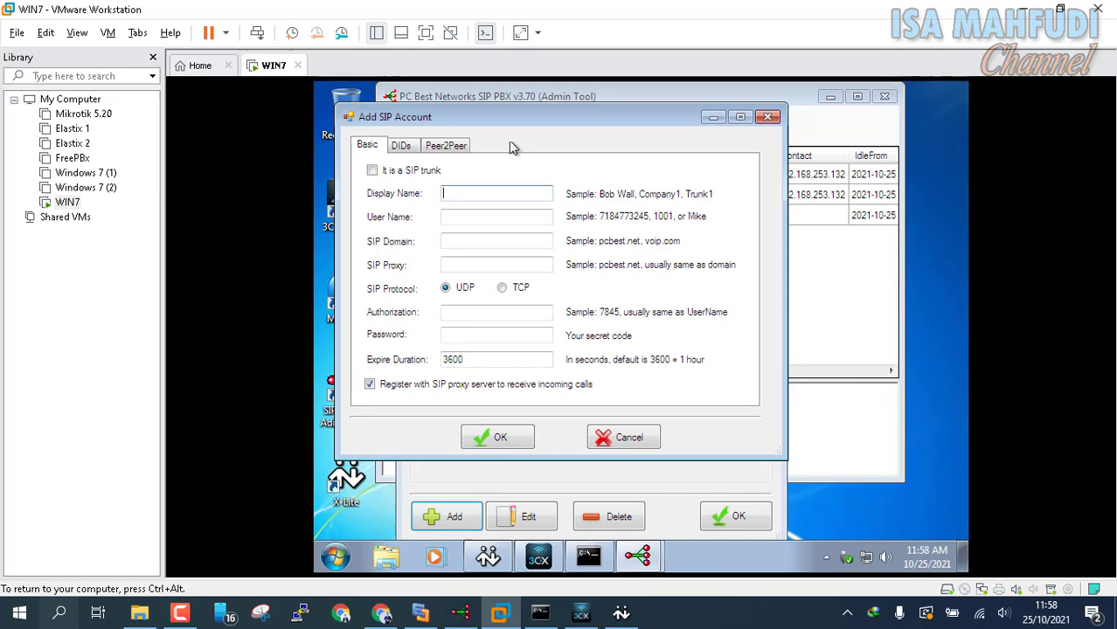
left_click_drag(499, 112, 756, 106)
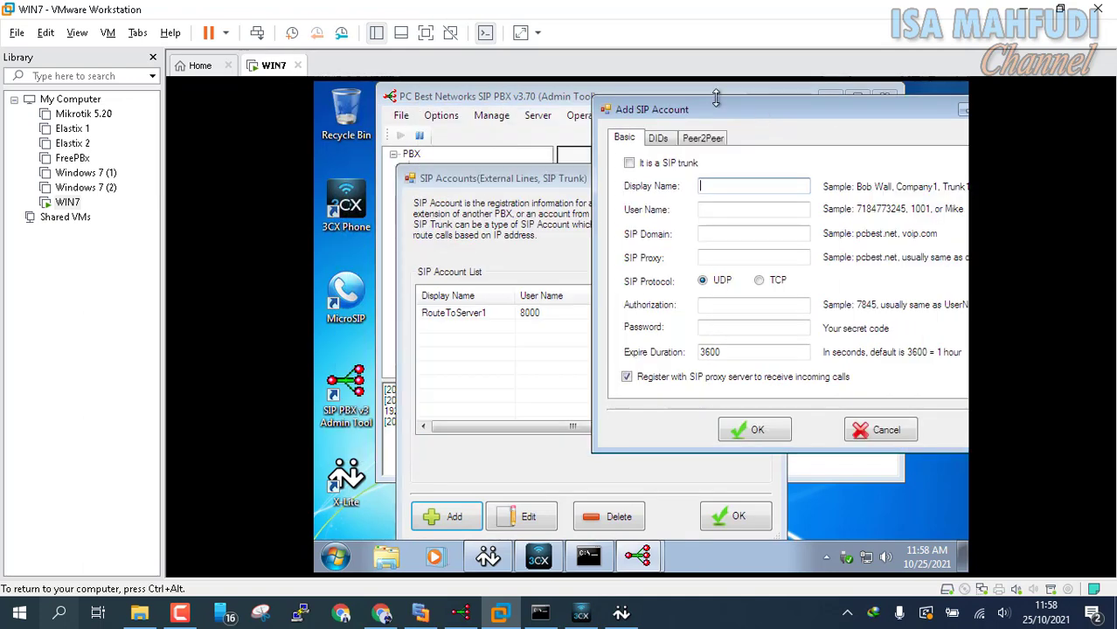
left_click(874, 430)
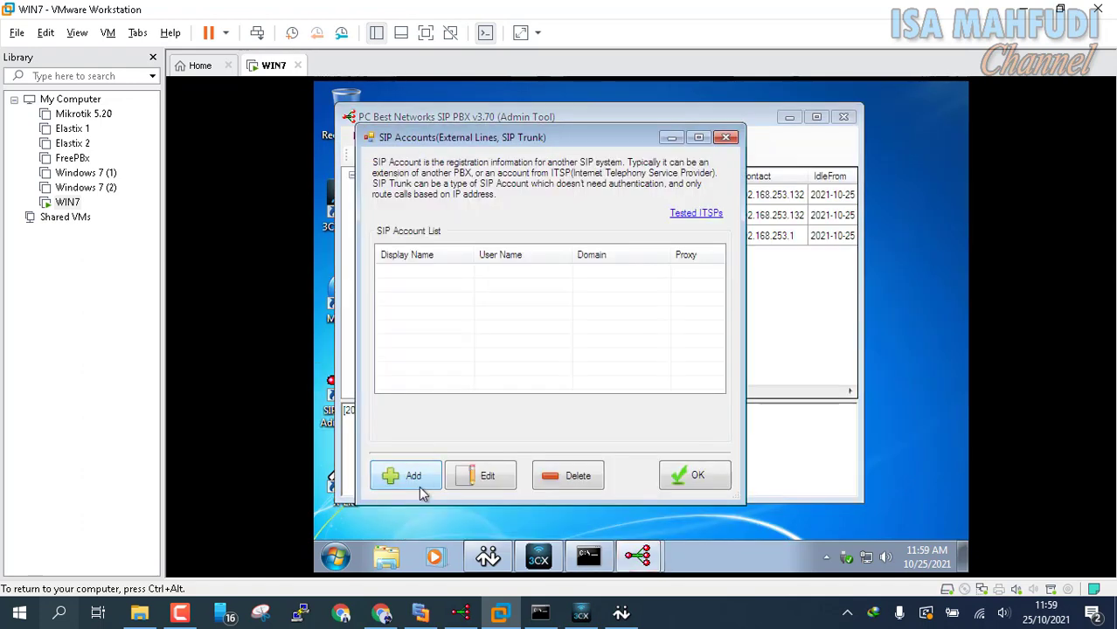
left_click(413, 477)
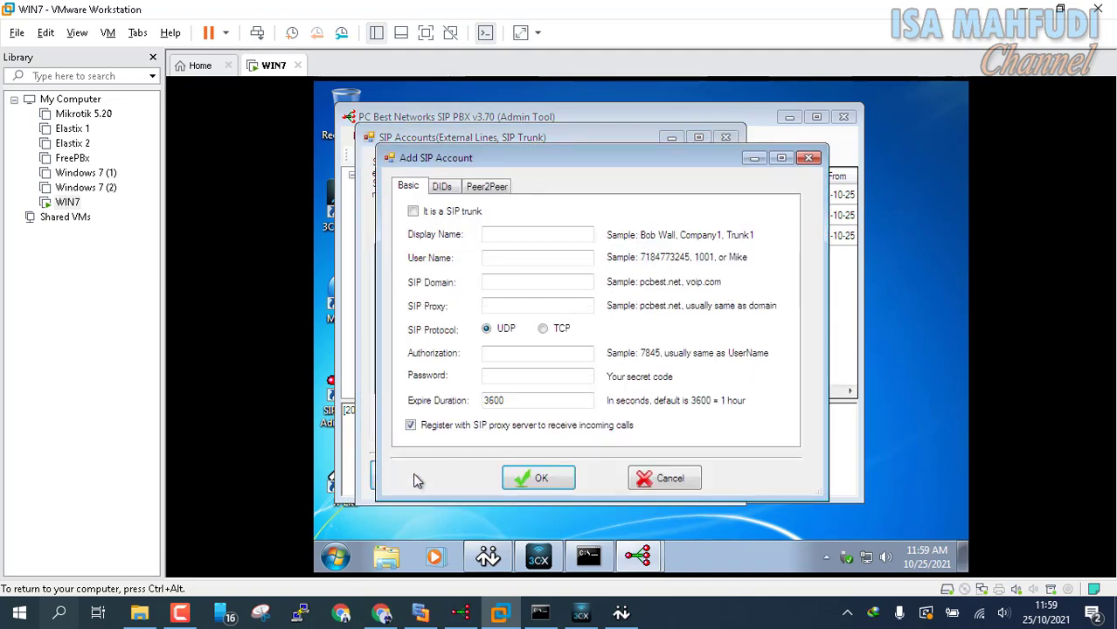
left_click(502, 233)
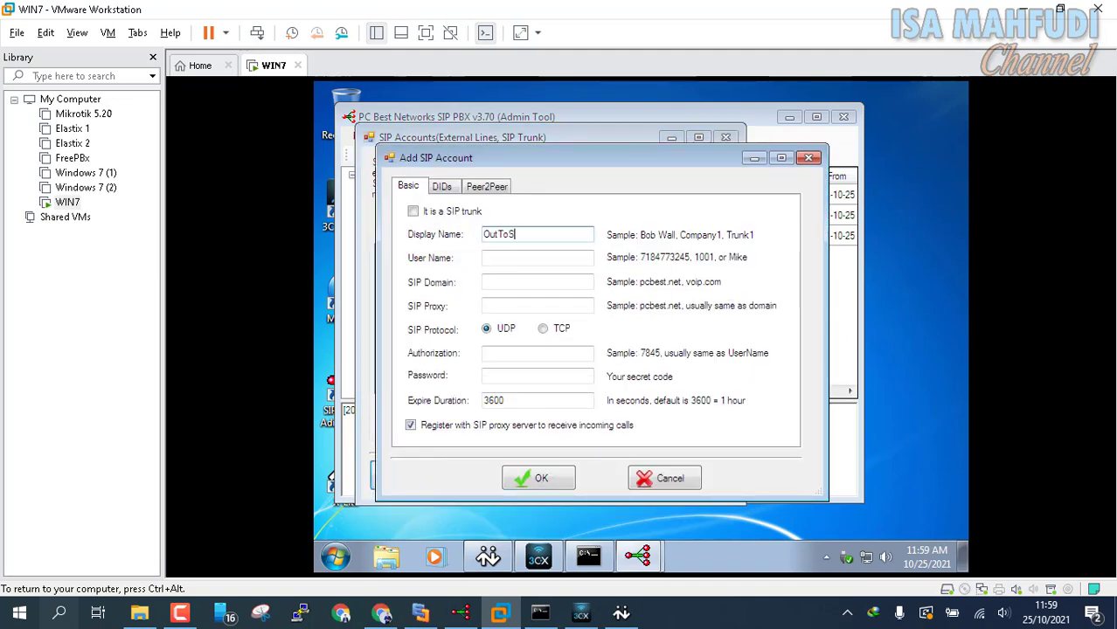
type("OutToServer1")
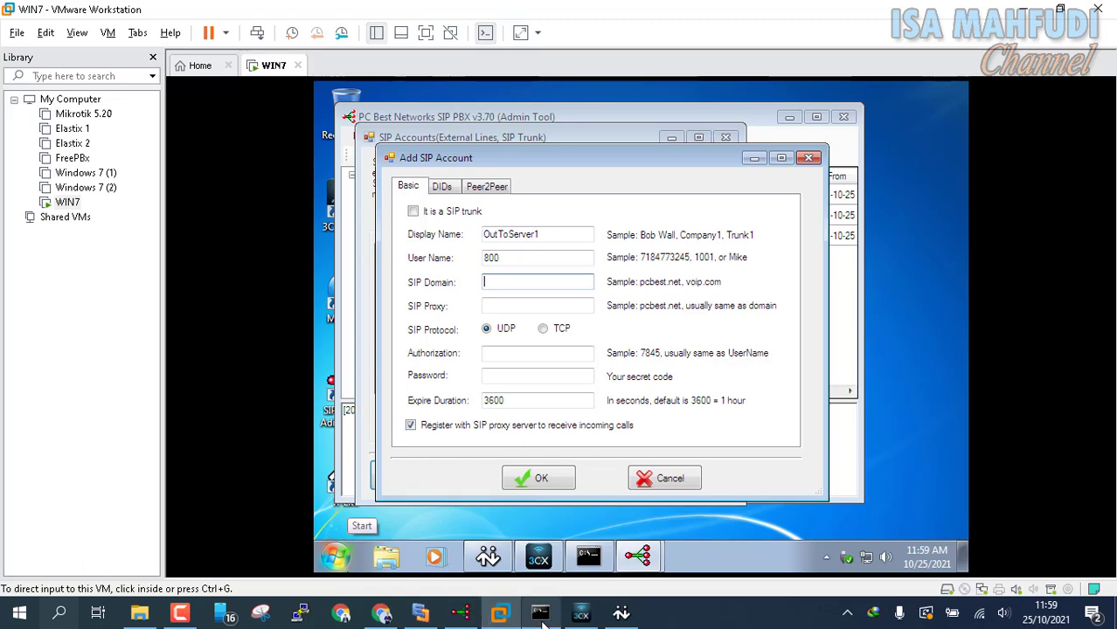
Step: Check host address 192.168.253.1 in the diagram and ipconfig, then type it as SIP domain
left_click(421, 614)
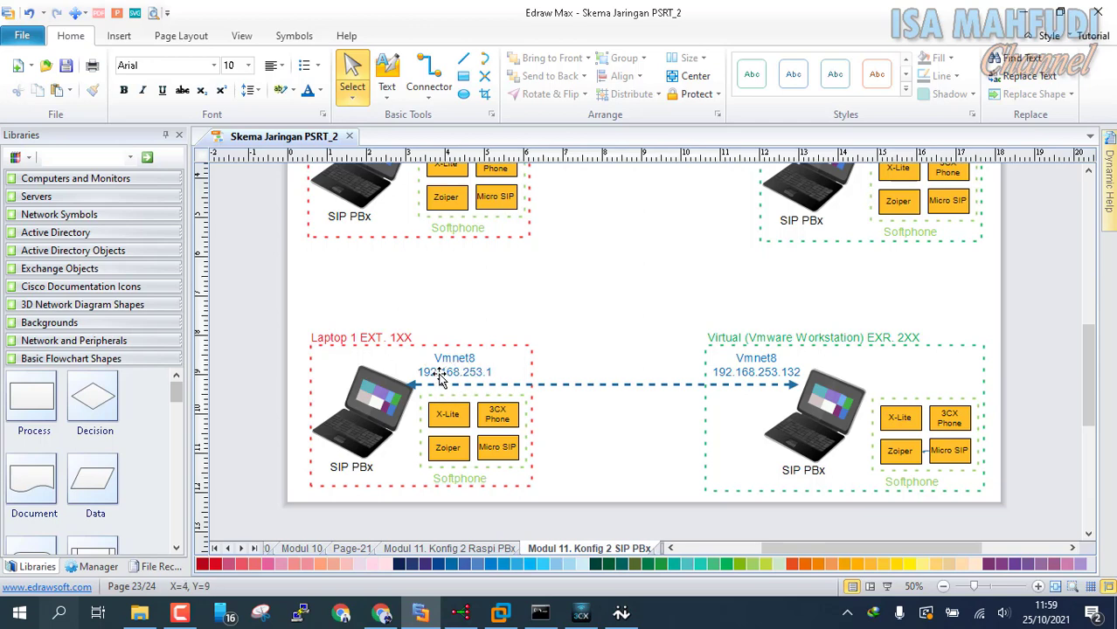
left_click(540, 613)
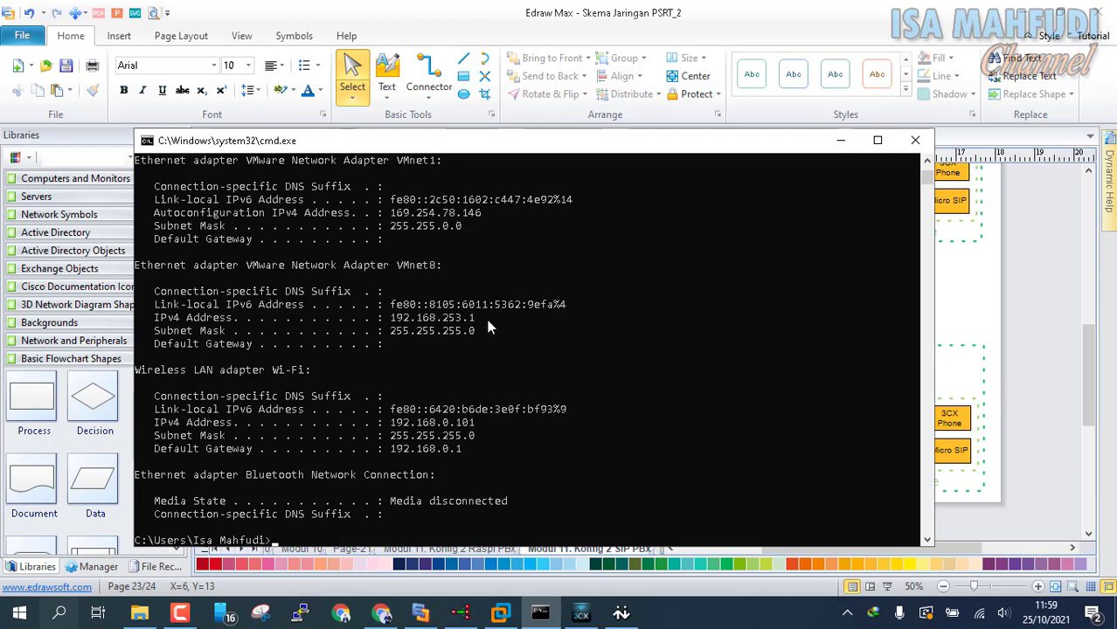
left_click(500, 613)
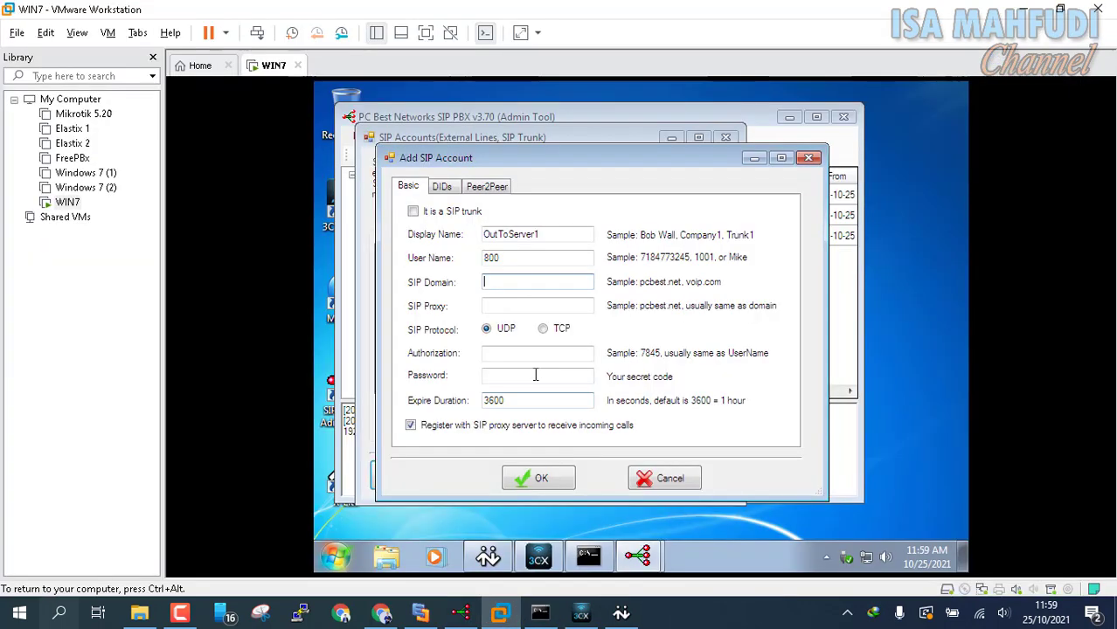
type("192")
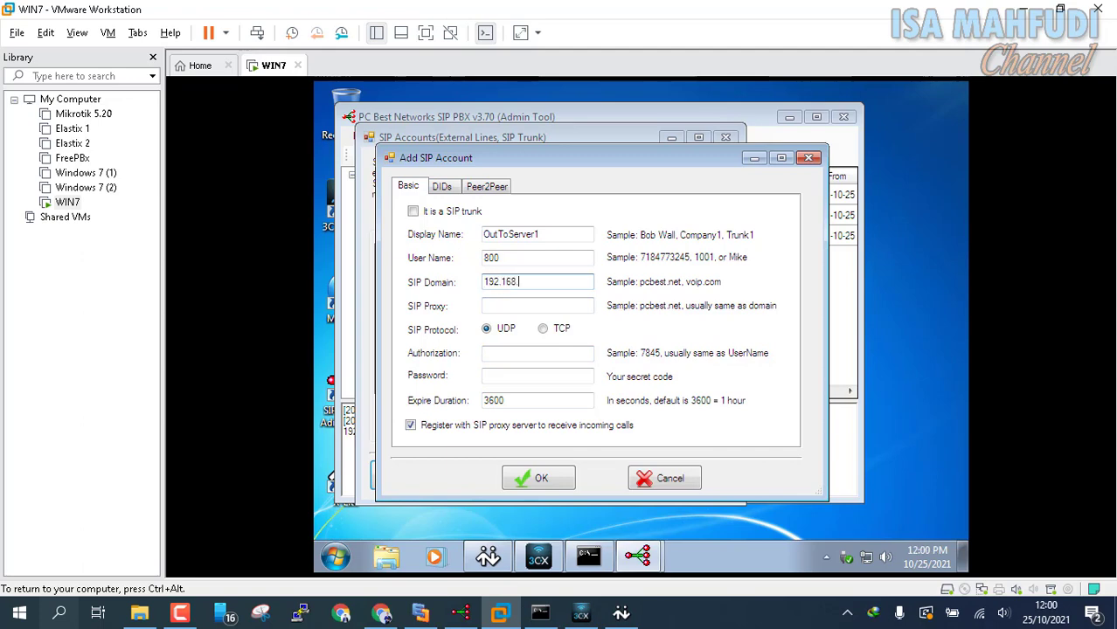
type(".168.253.1")
Step: Copy 192.168.253.1 into SIP proxy, set authorization 800 and password, and save OutToServer1
key("shift+Home")
key("ctrl+c")
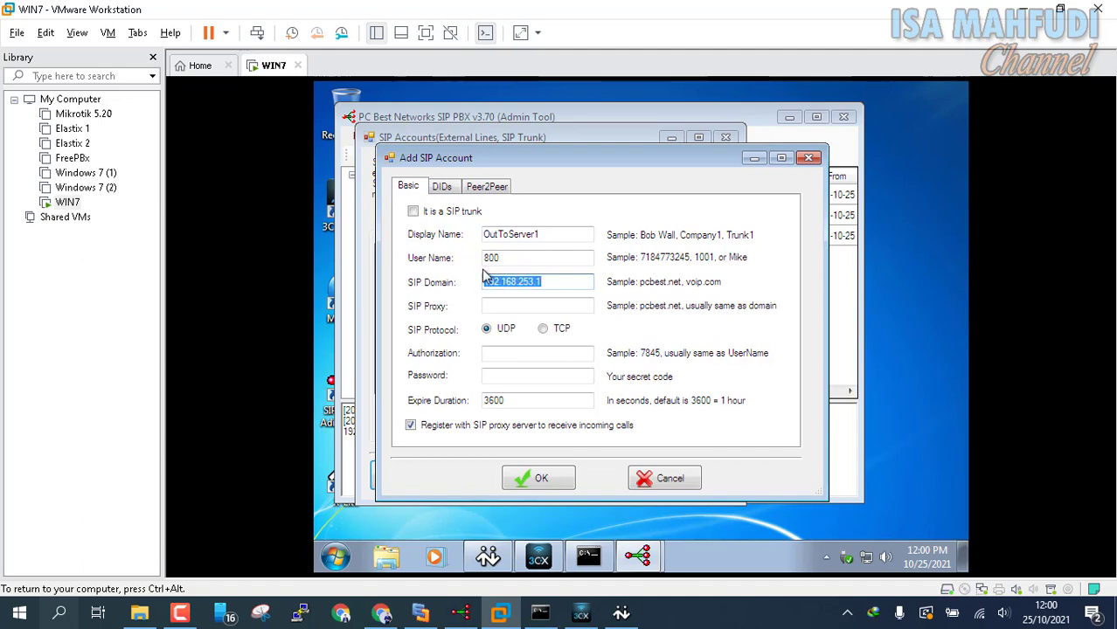
left_click(531, 306)
key("ctrl+v")
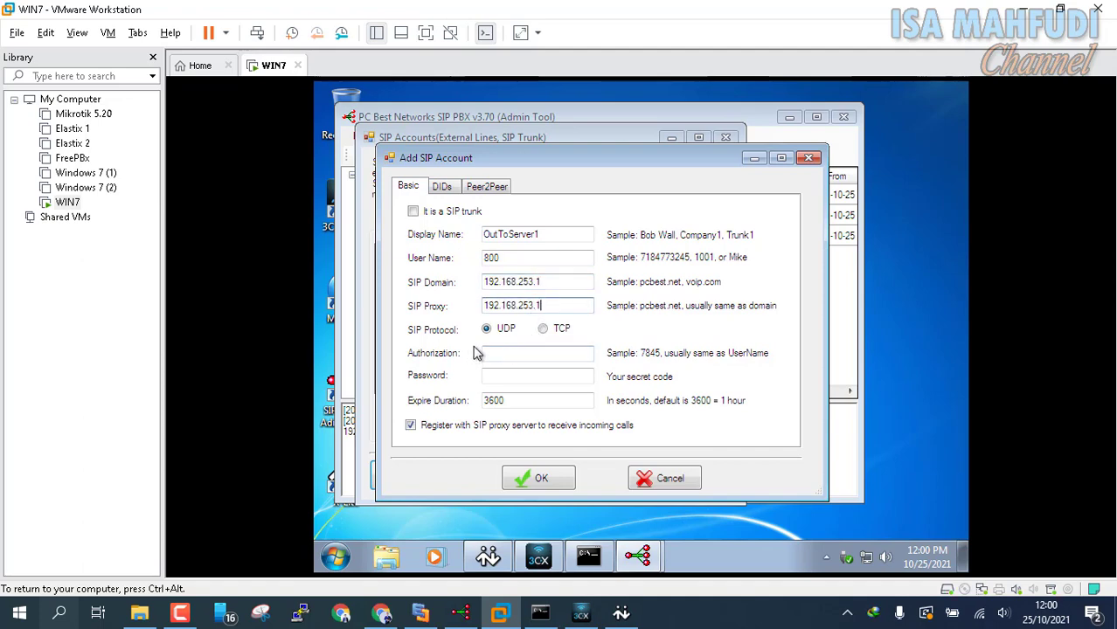
left_click(526, 354)
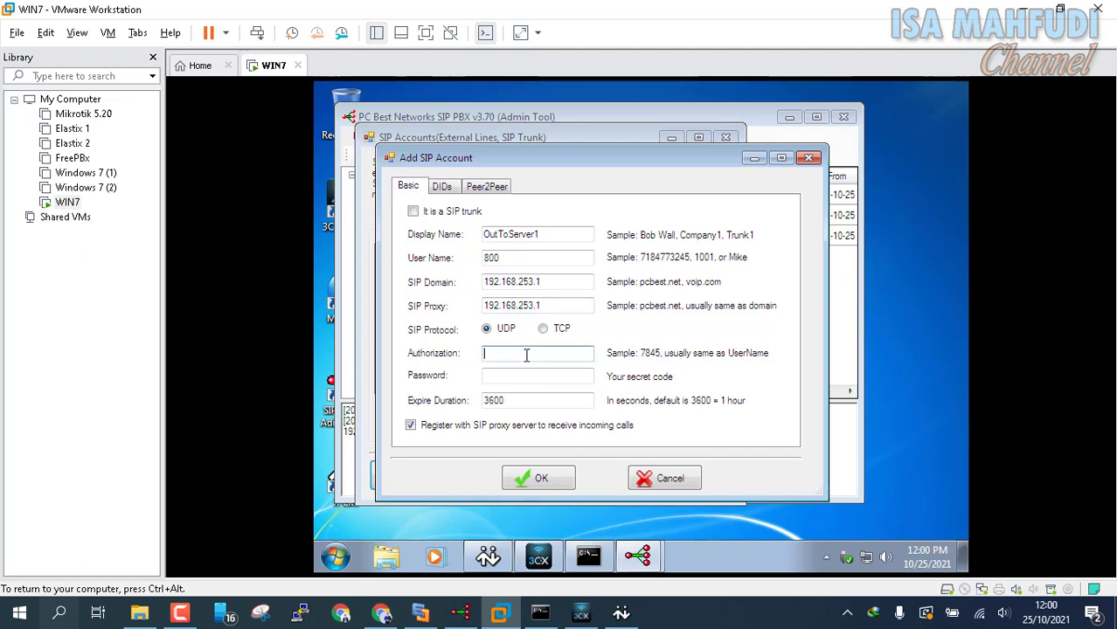
type("800")
left_click(545, 380)
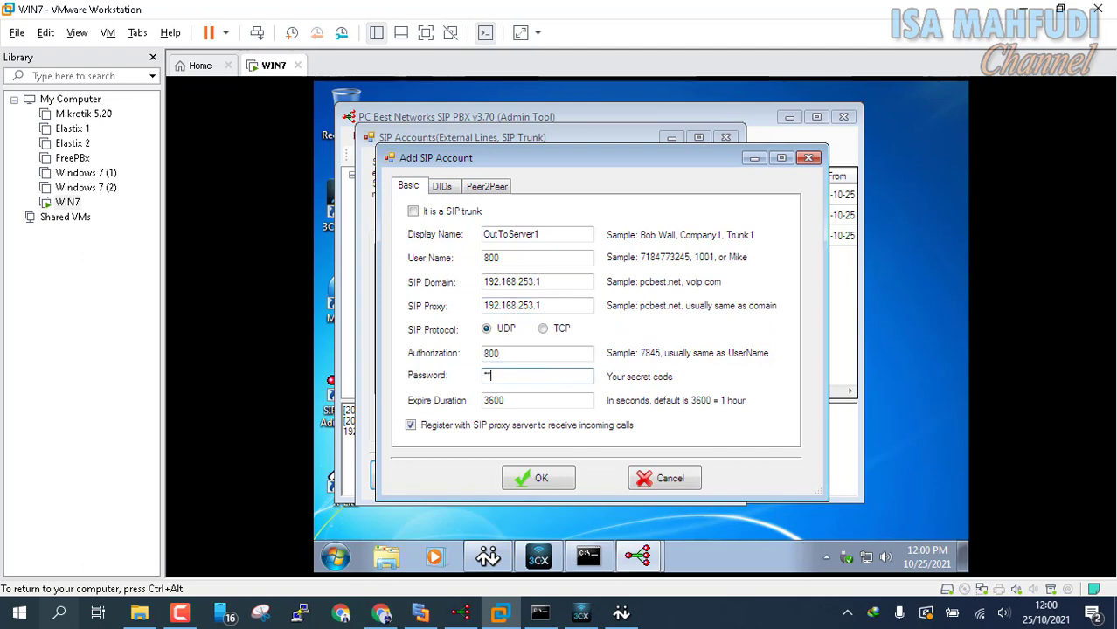
type("800")
left_click(536, 479)
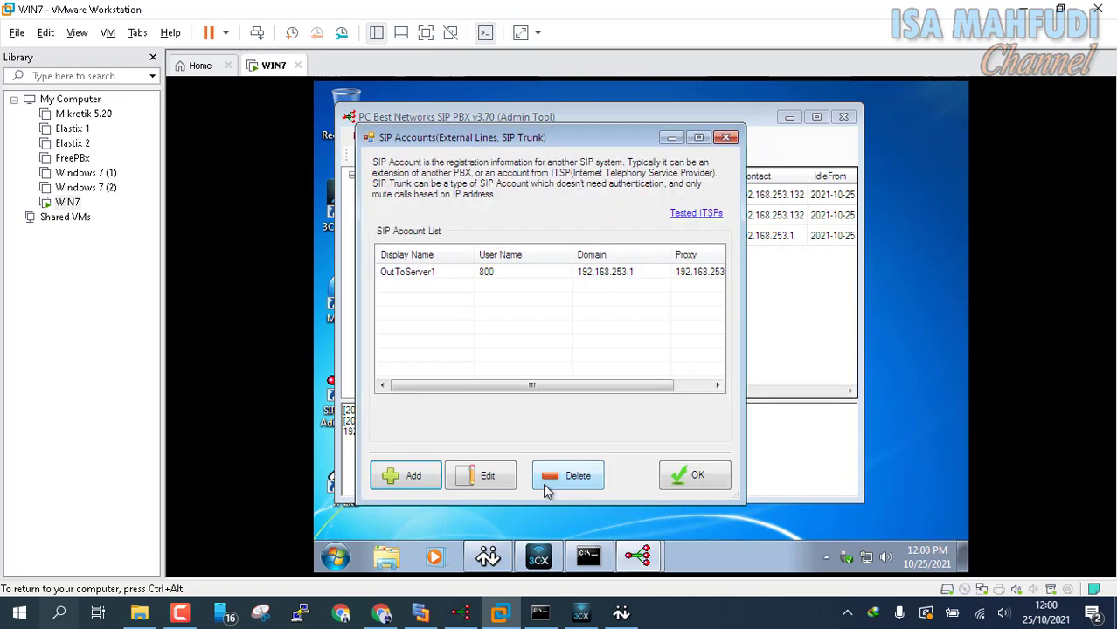
left_click(412, 478)
Step: Enter display name InFromServer1 and user name 800, checking the VM's own IP address
left_click(531, 255)
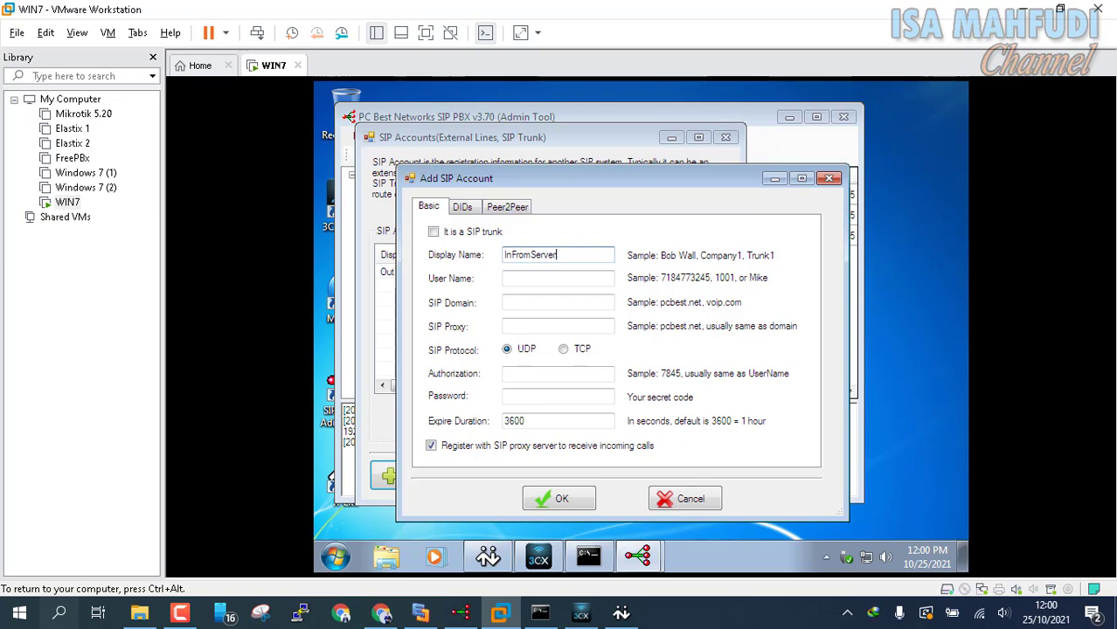
key("Tab")
type("800")
key("Tab")
key("ctrl+v")
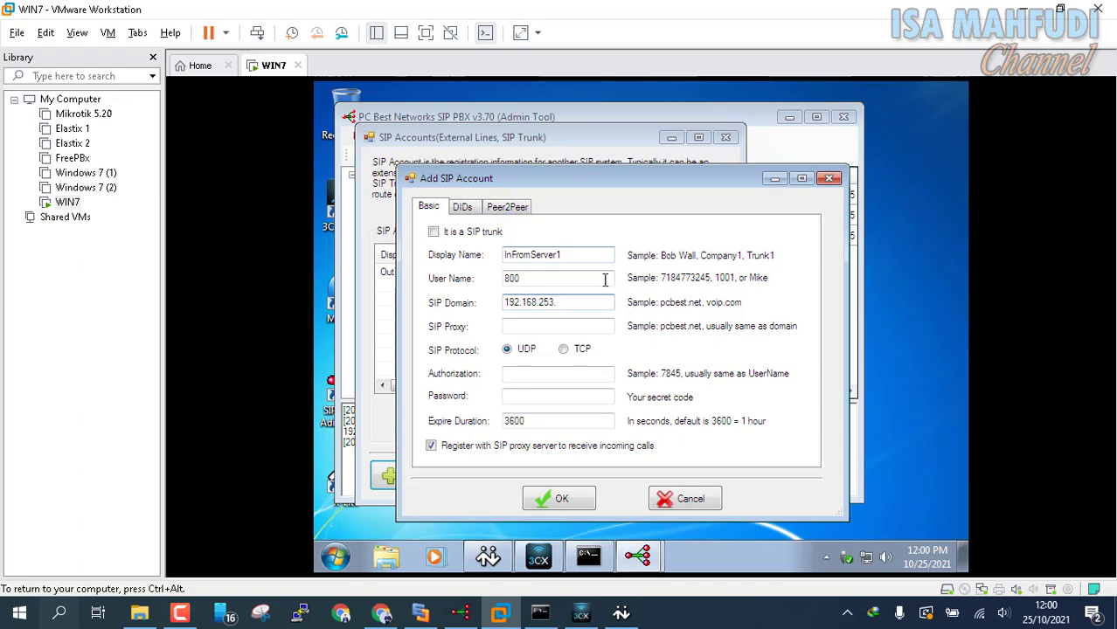
left_click(605, 558)
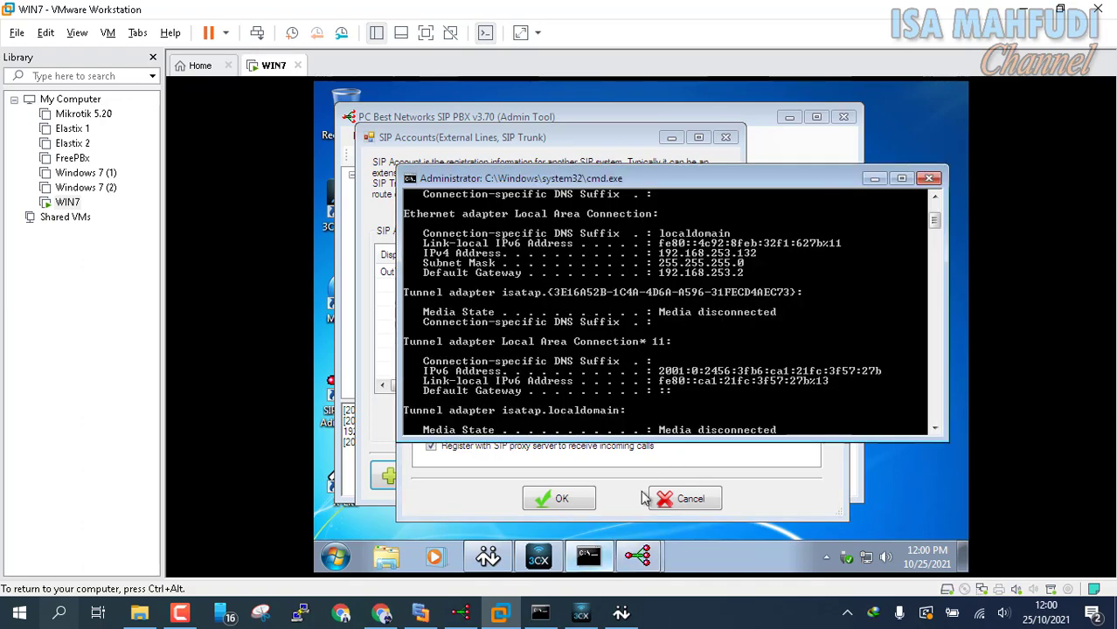
scroll(706, 249, "up", 2)
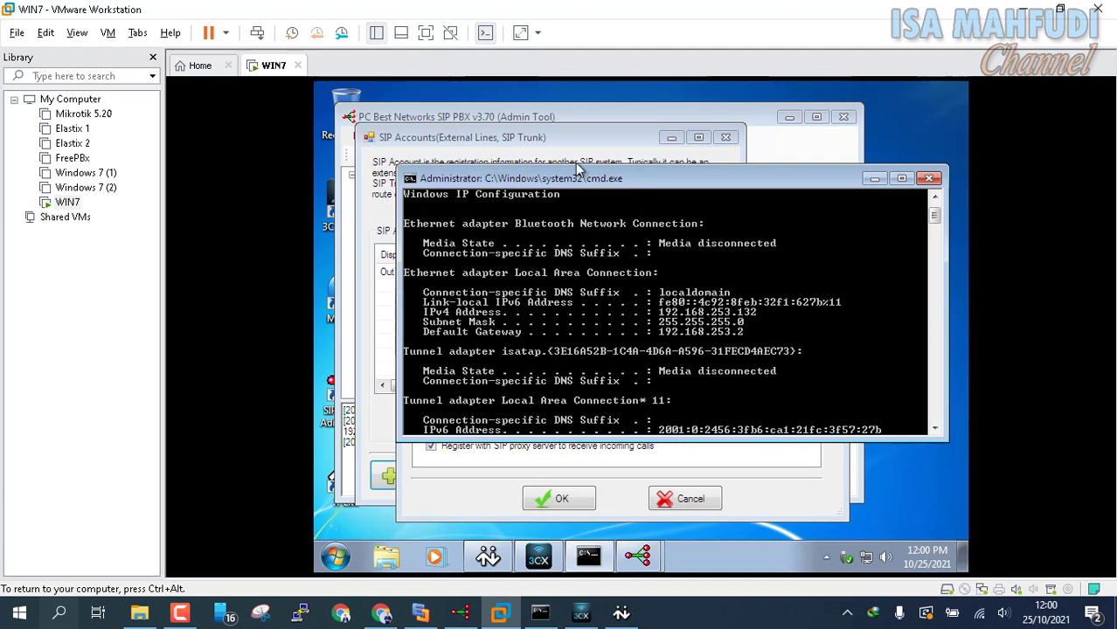
left_click(563, 154)
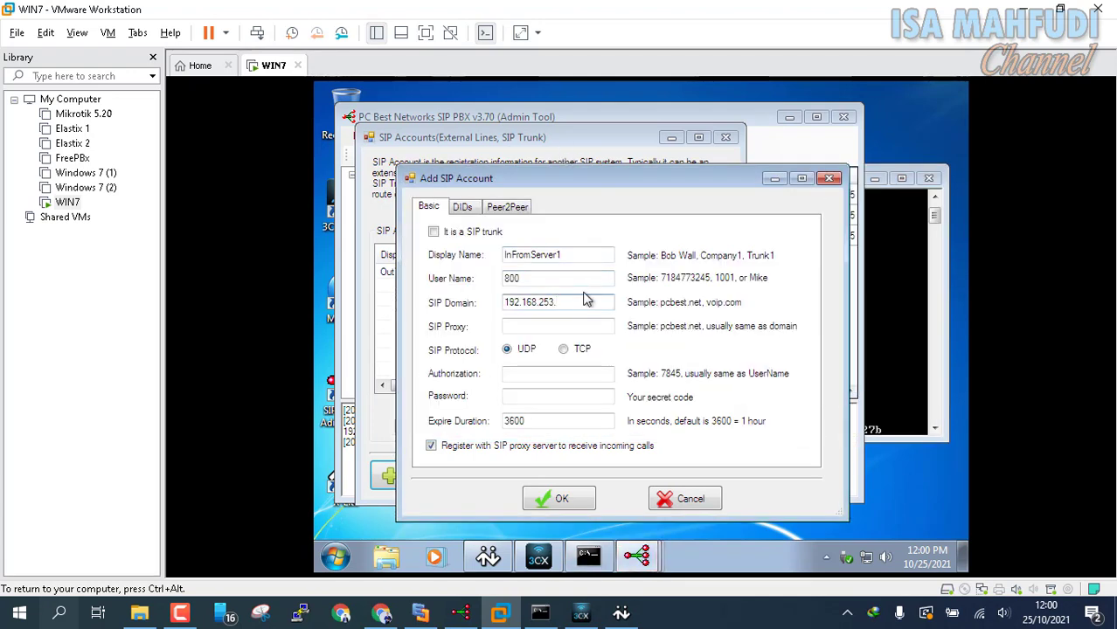
Step: Set domain and proxy 192.168.253.132, authorization and password, save, and close the accounts list
type("132")
key("ctrl+a")
key("ctrl+c")
left_click(598, 329)
key("ctrl+v")
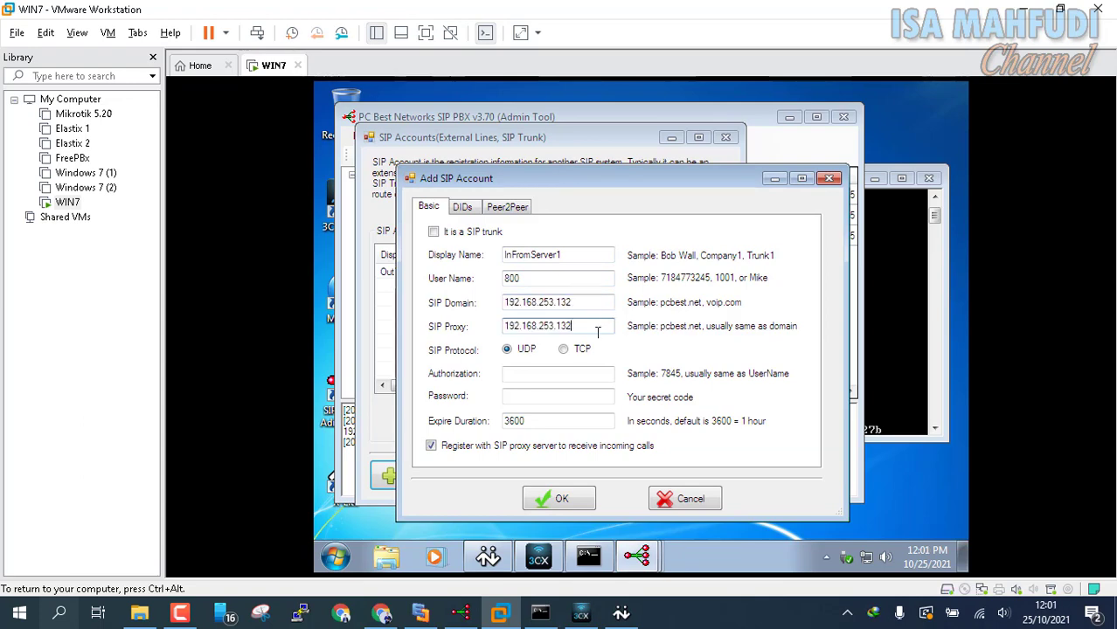
left_click(563, 372)
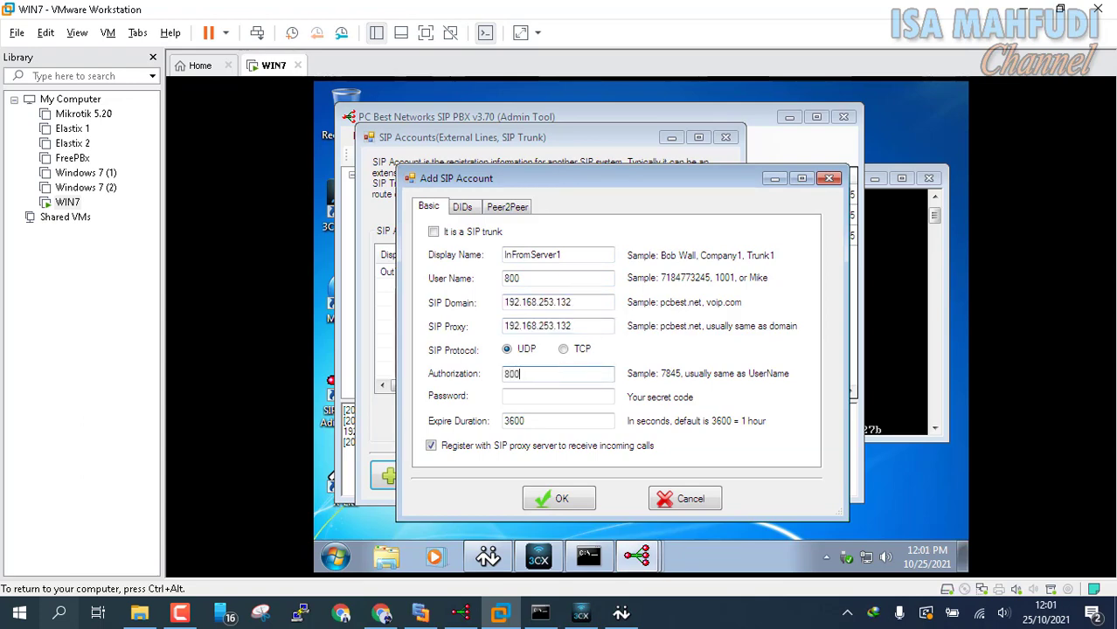
key("Tab")
type("*")
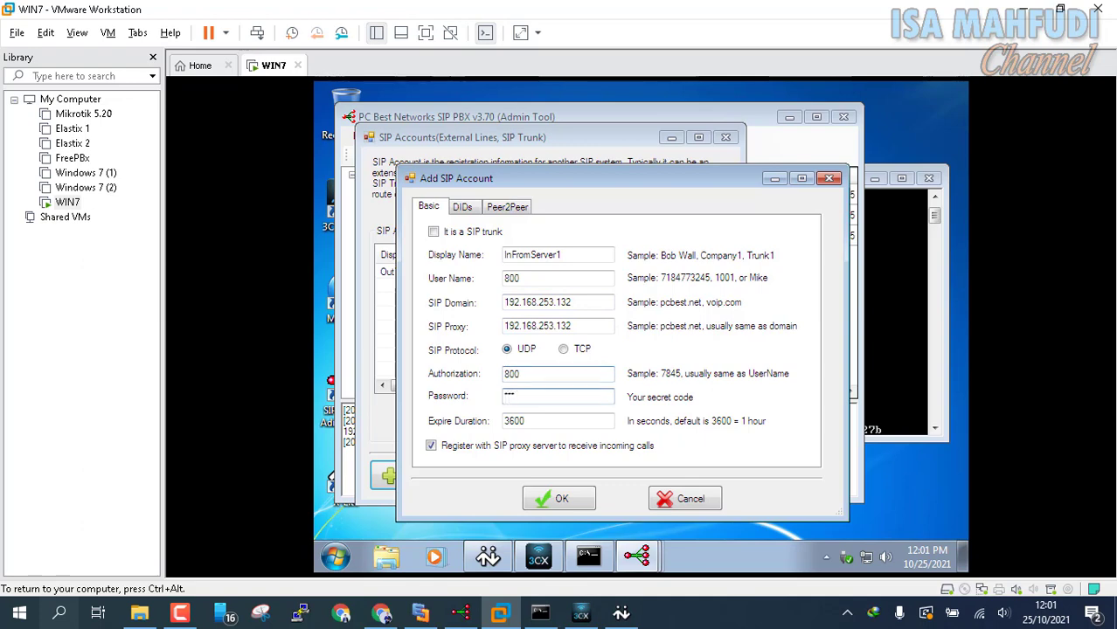
left_click(573, 500)
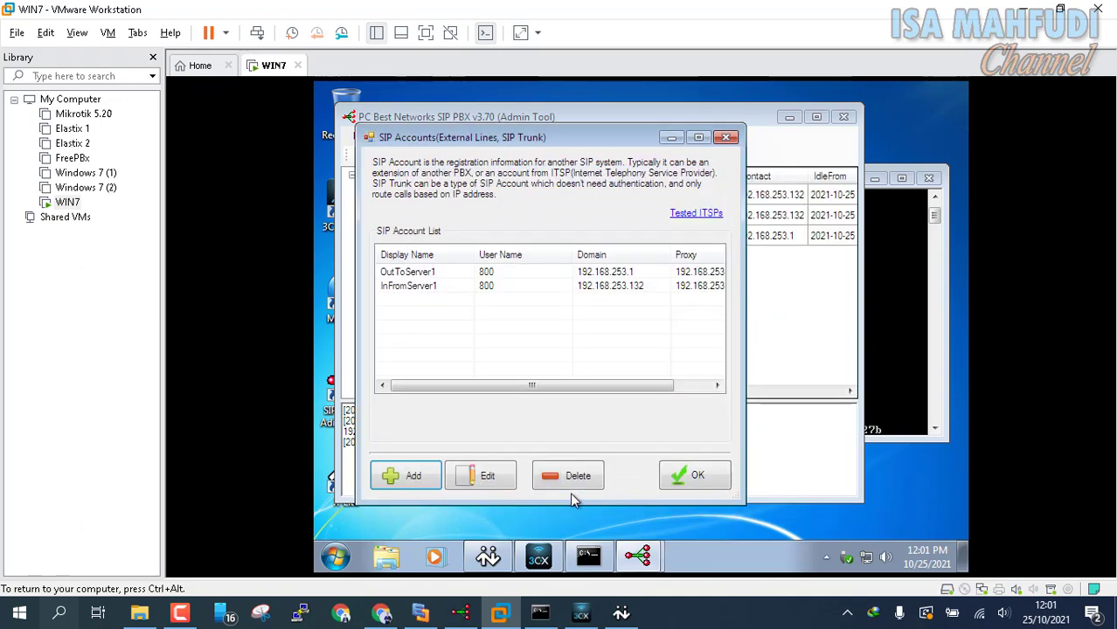
left_click(696, 476)
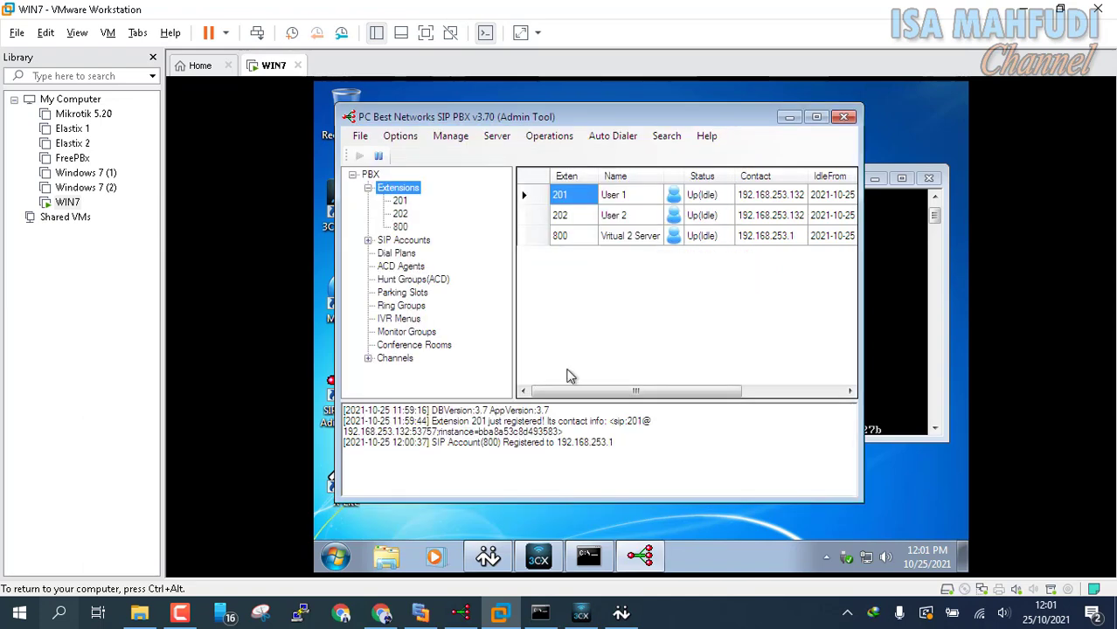
Step: View SIP accounts with OutToServer1 and InFromServer1 Up, then stop and restart the PBX
left_click(411, 244)
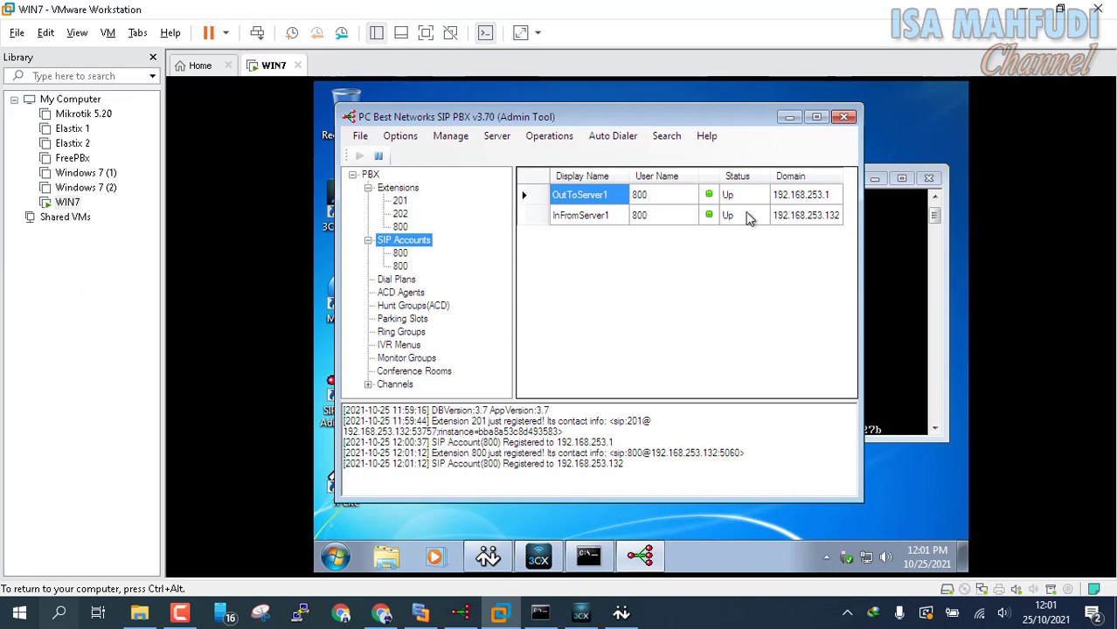
left_click(545, 138)
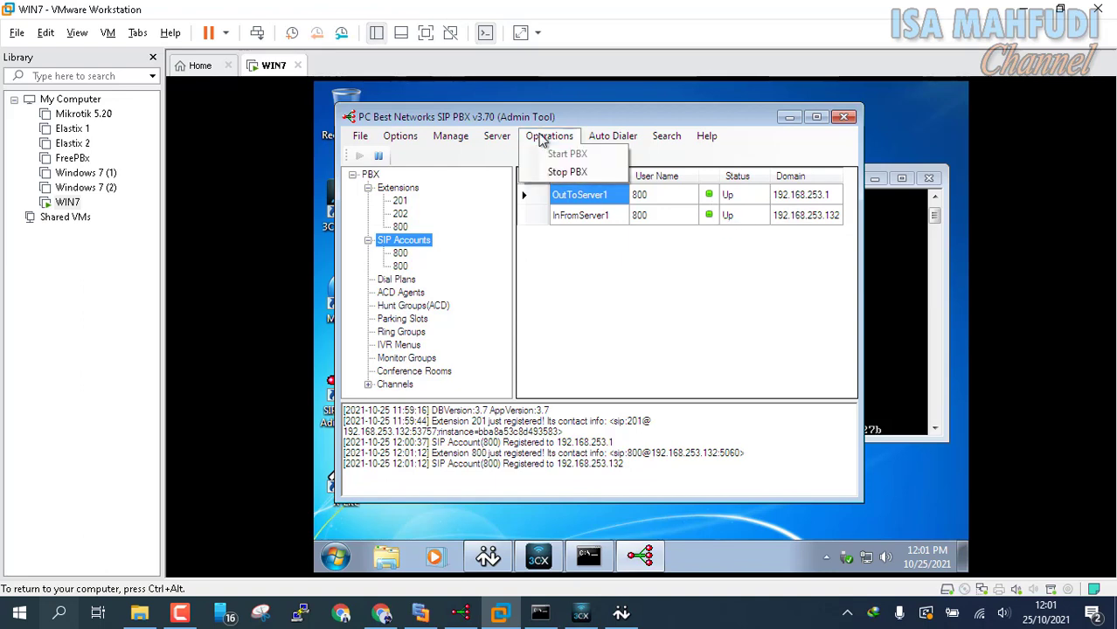
left_click(554, 174)
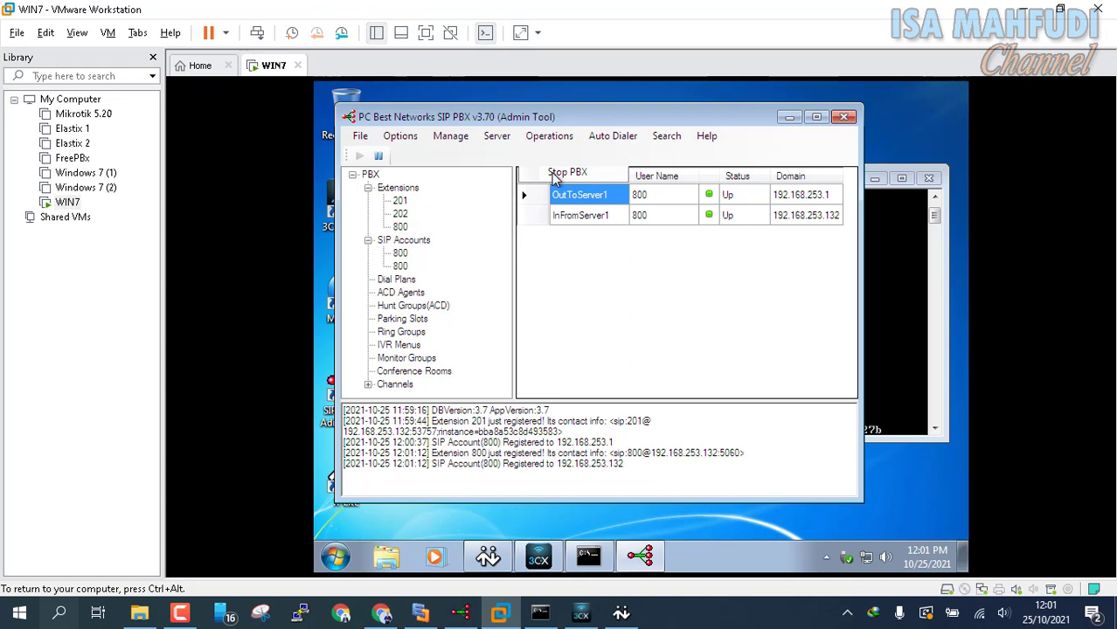
left_click(549, 136)
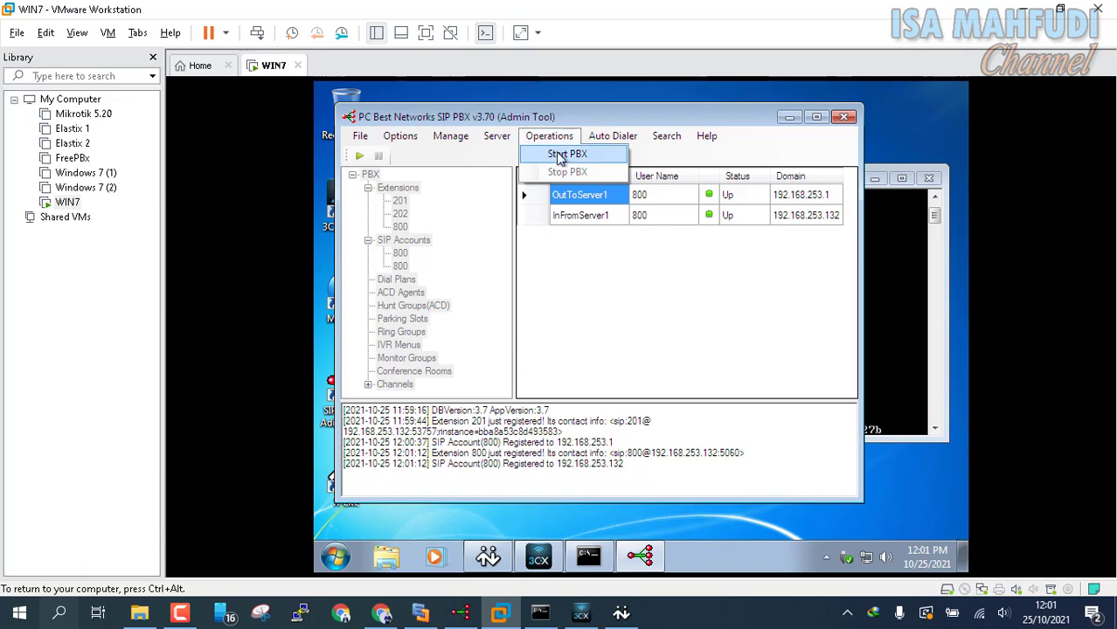
left_click(559, 154)
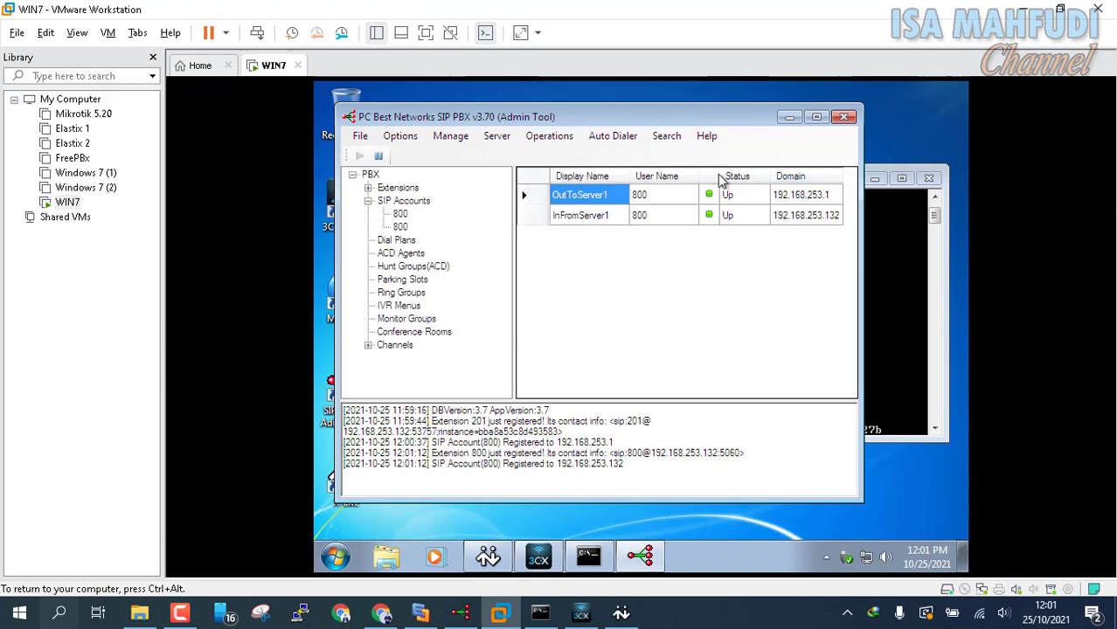
left_click(368, 188)
left_click(368, 188)
left_click(368, 188)
left_click(368, 188)
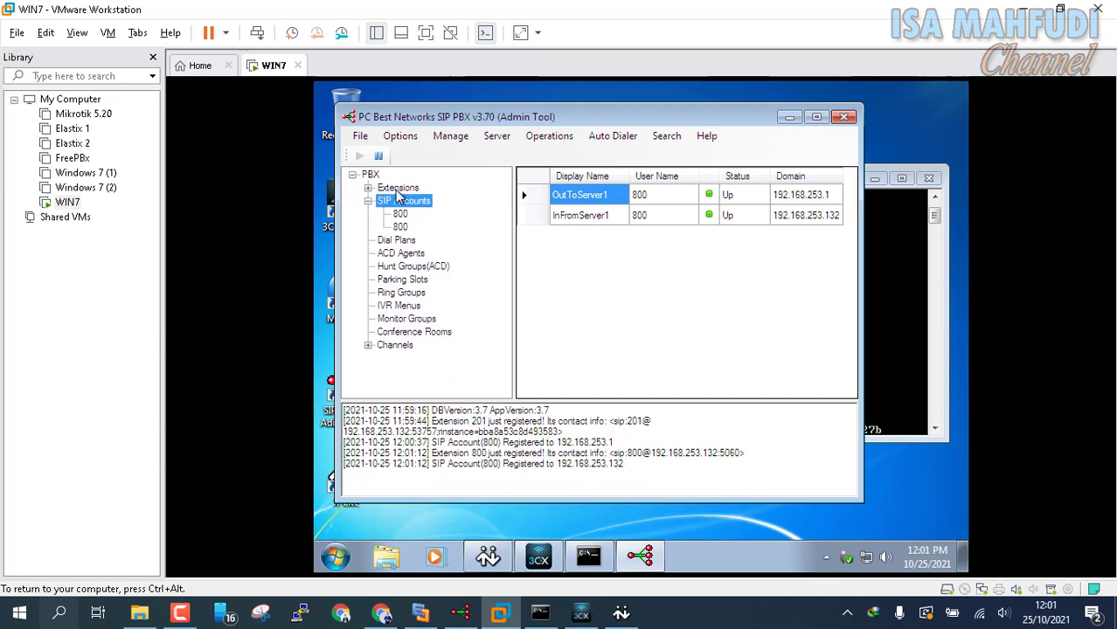
double_click(397, 188)
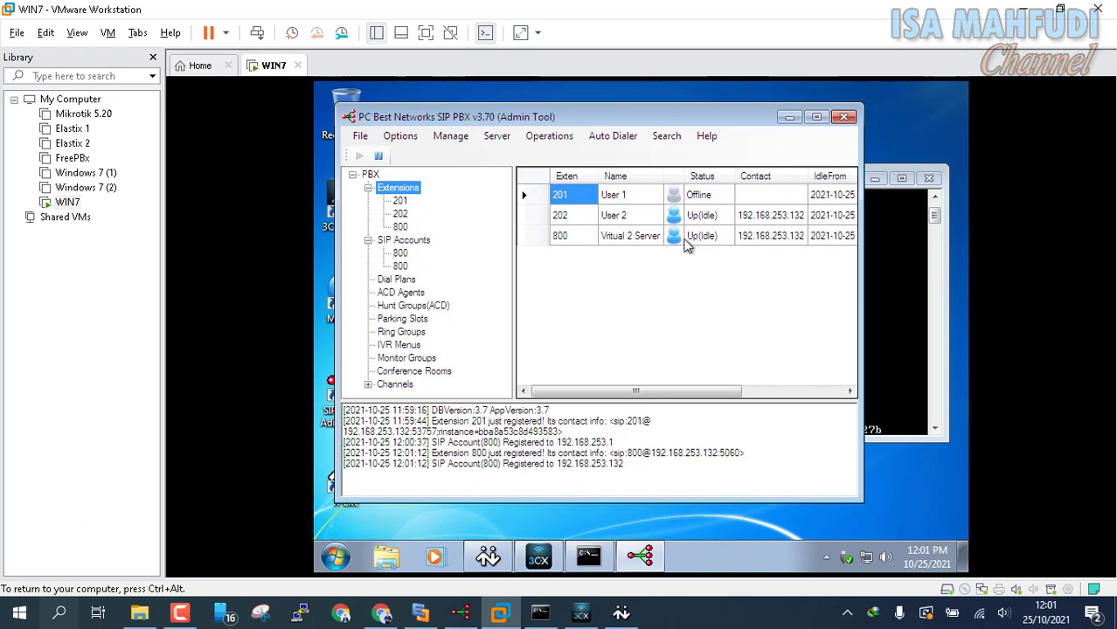
double_click(413, 241)
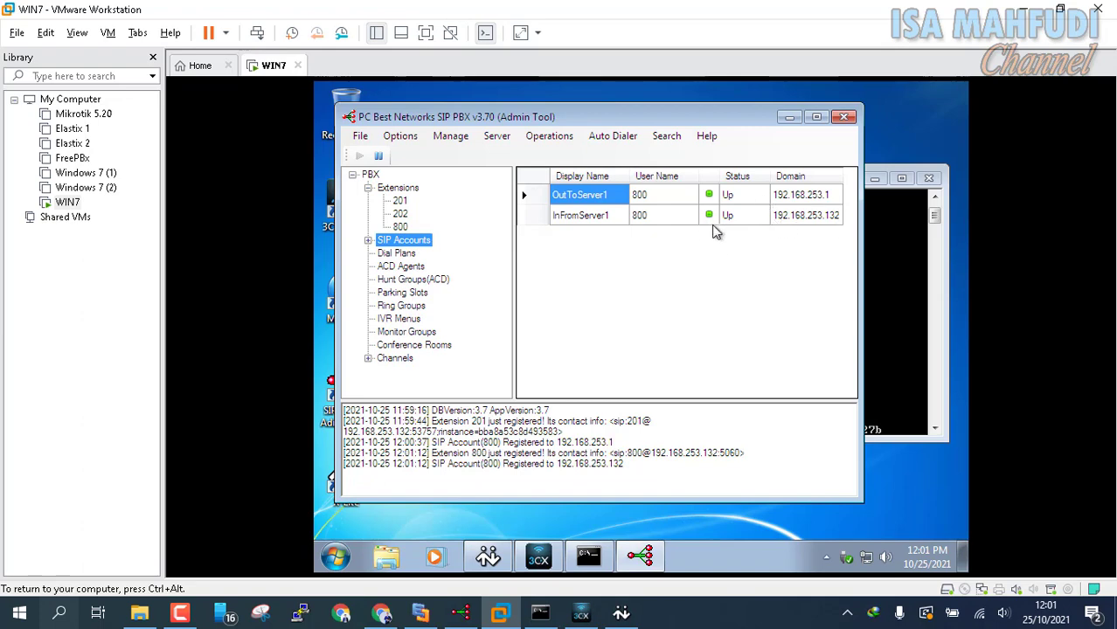
left_click(460, 613)
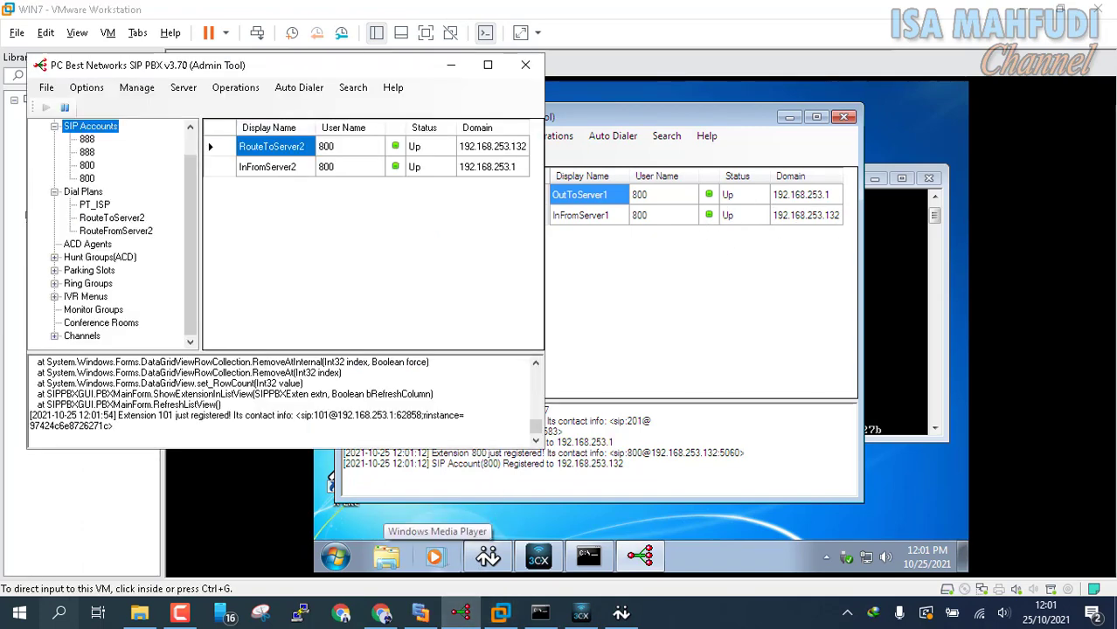
scroll(113, 234, "up", 1)
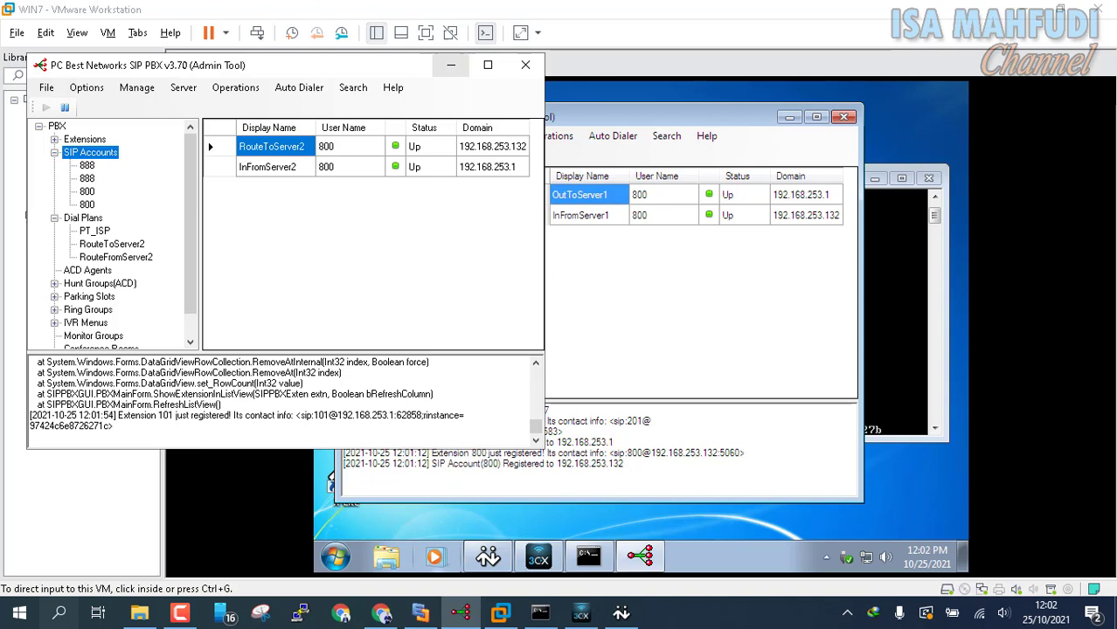
left_click(451, 65)
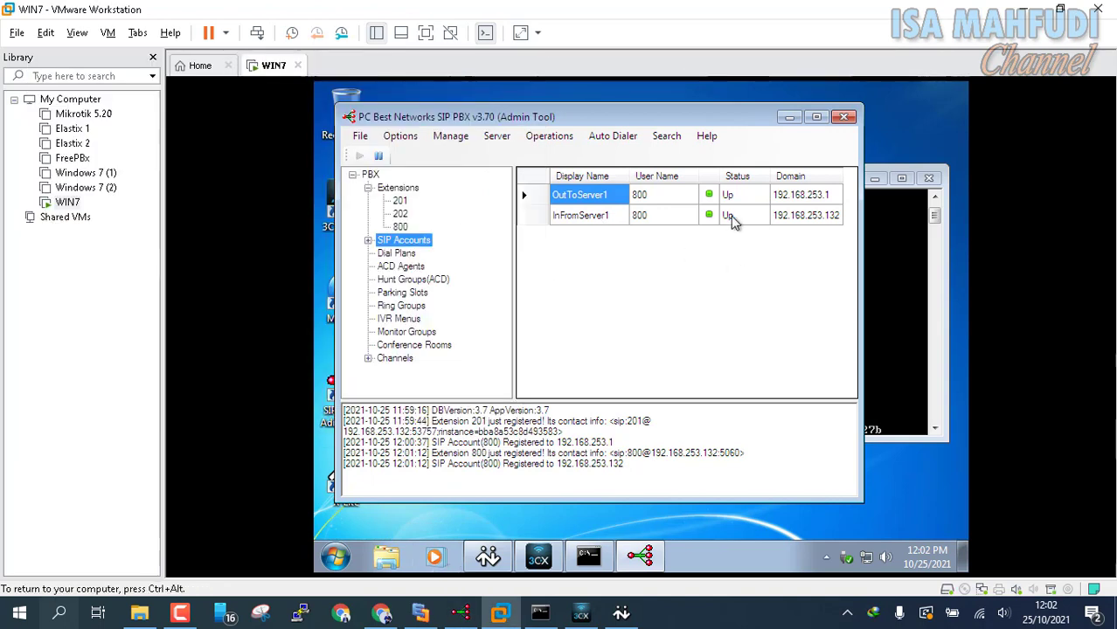
Step: Create outbound dial plan RouteToServer1 matching 9*, stripping prefix 9, through SIP account OutToServer1
left_click(401, 137)
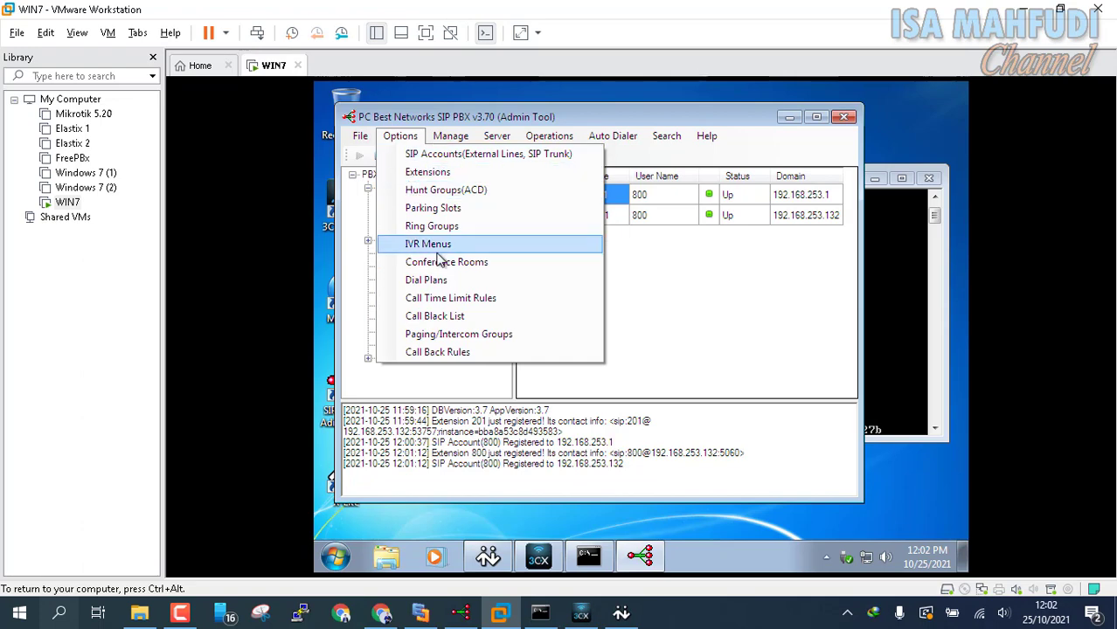
left_click(428, 281)
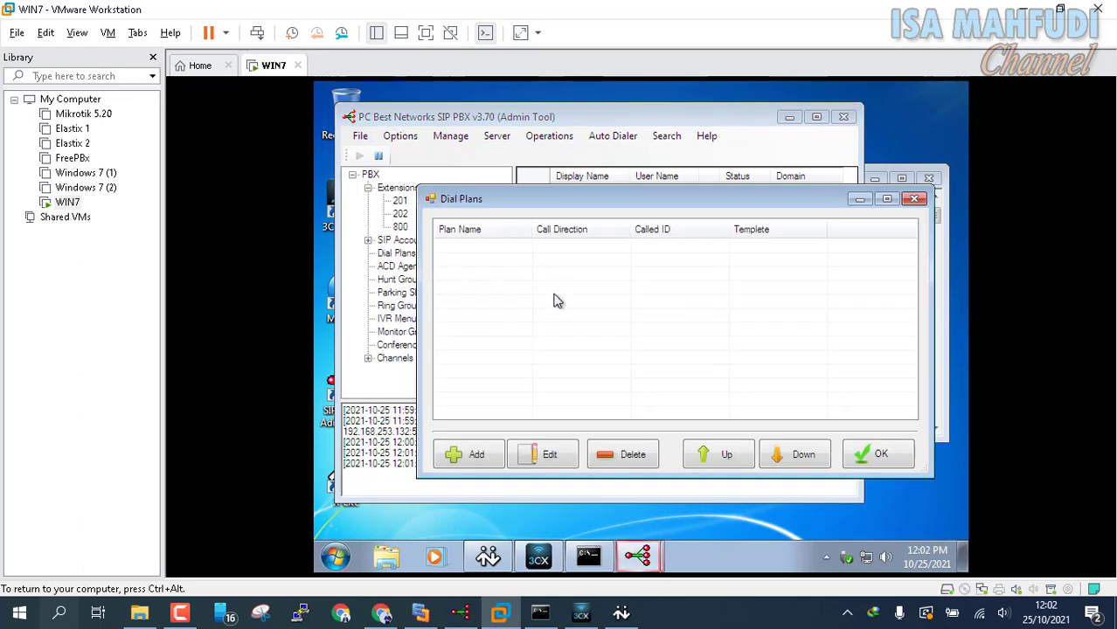
left_click(461, 466)
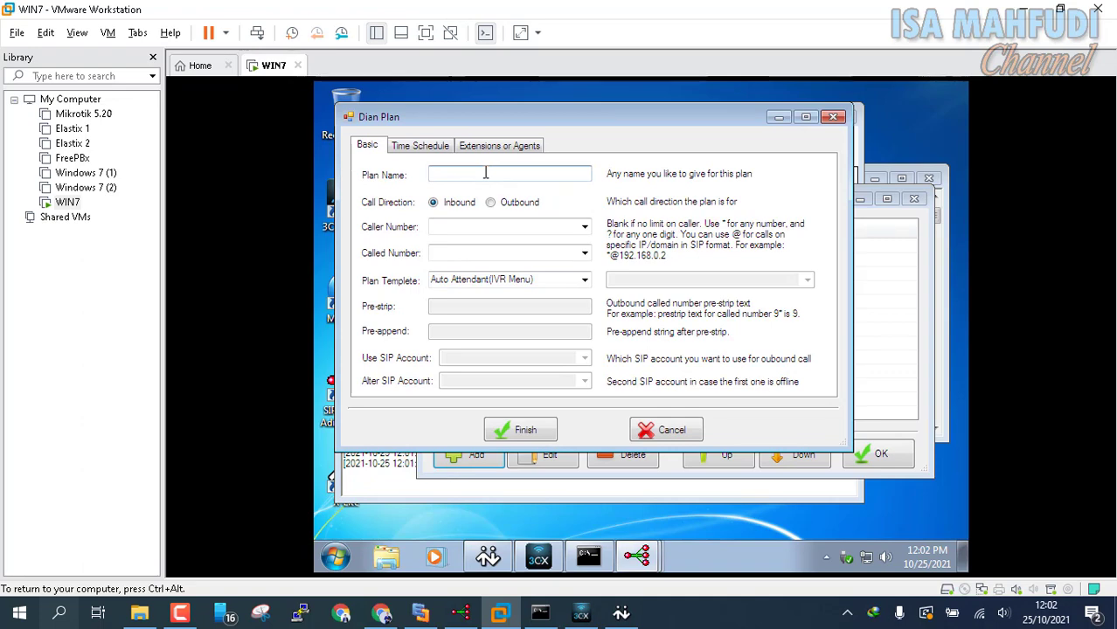
type("RouteToServer1")
left_click(500, 203)
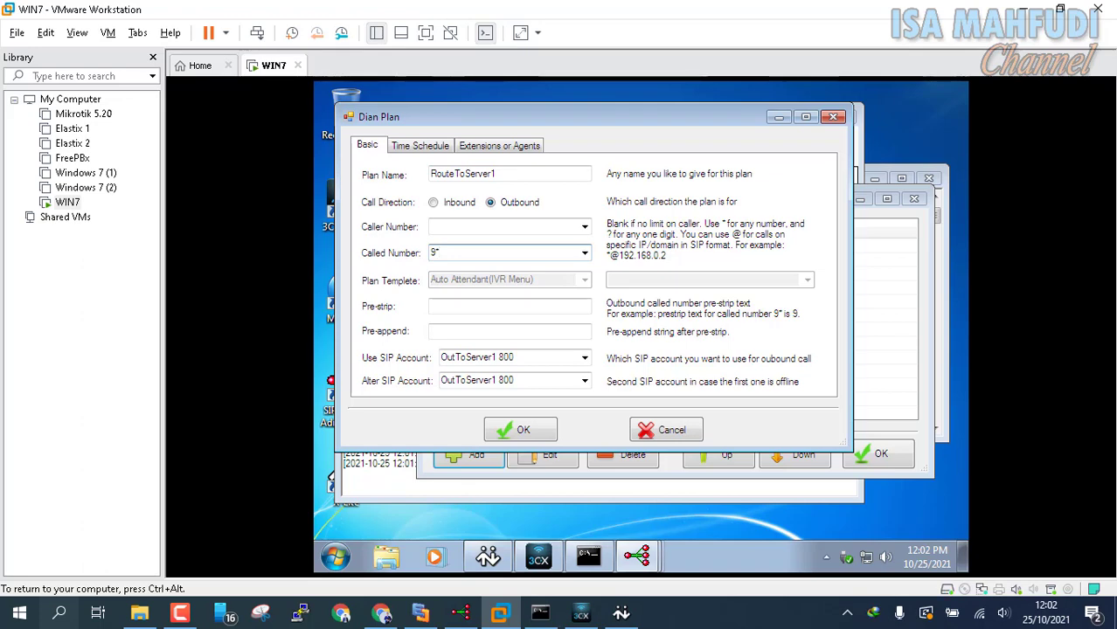
left_click(501, 302)
type("9")
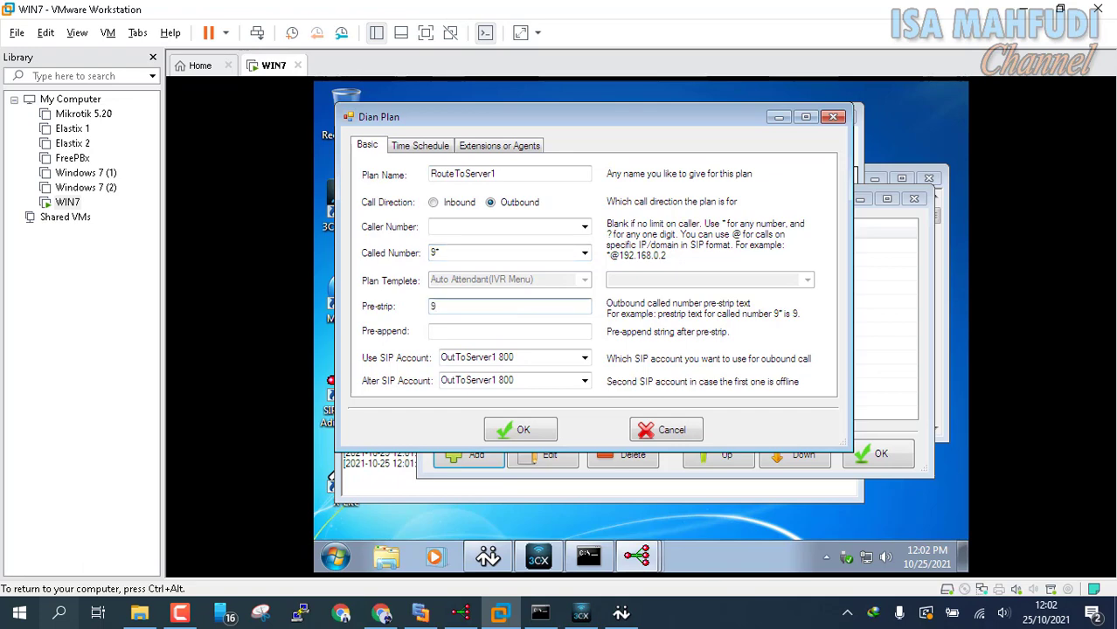
left_click(517, 430)
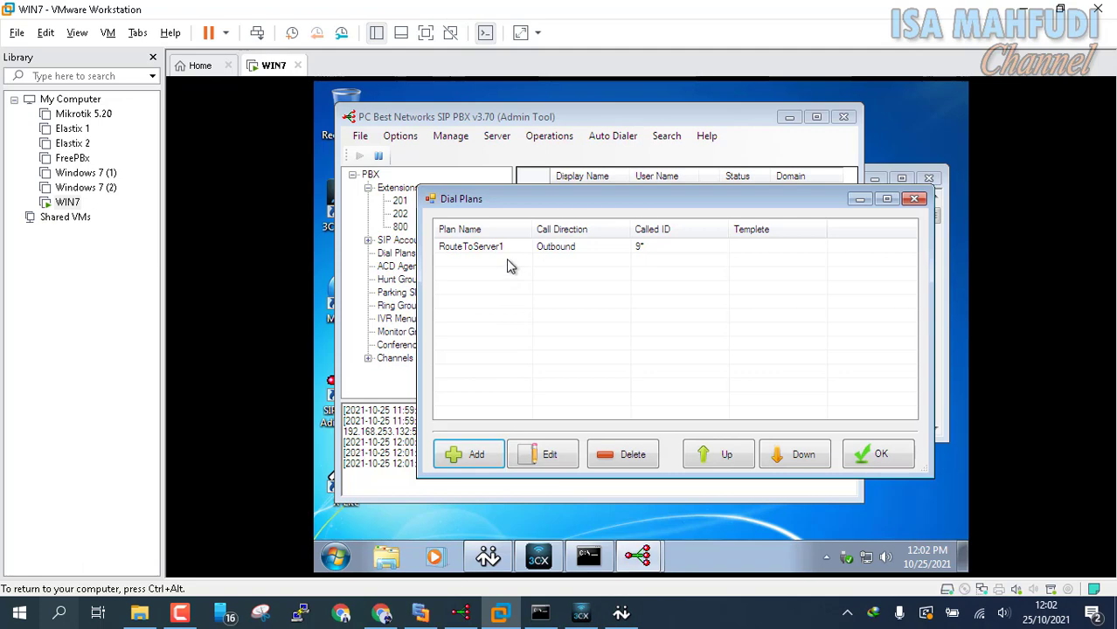
Step: Add inbound dial plan RouteFromServer1 for called number 9 using the Dial Extension 201 template
left_click(477, 456)
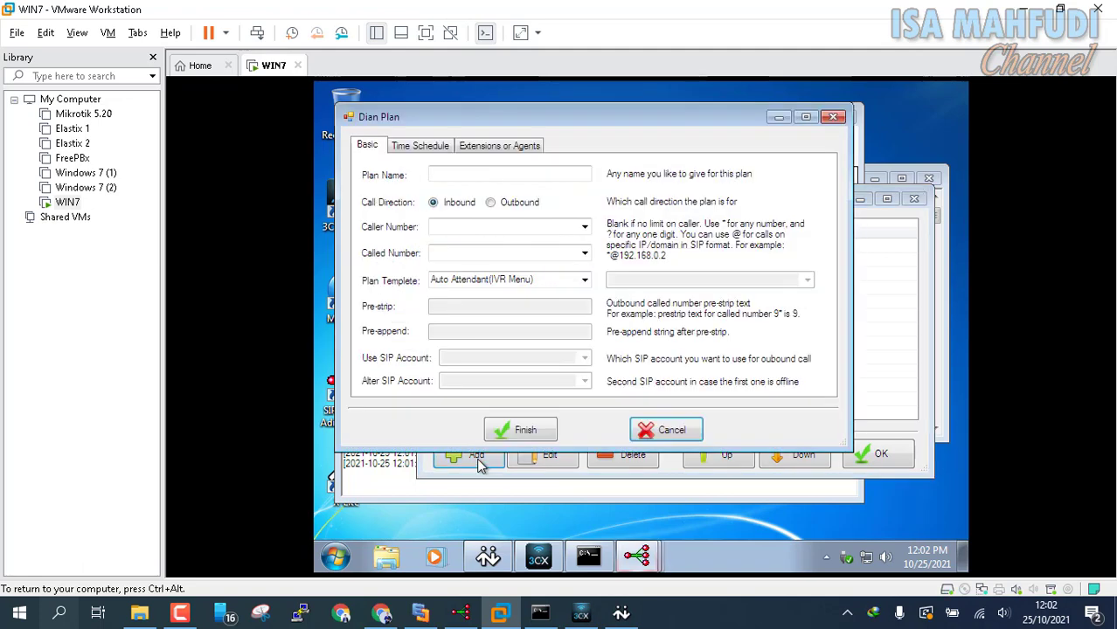
left_click(510, 176)
type("Roi")
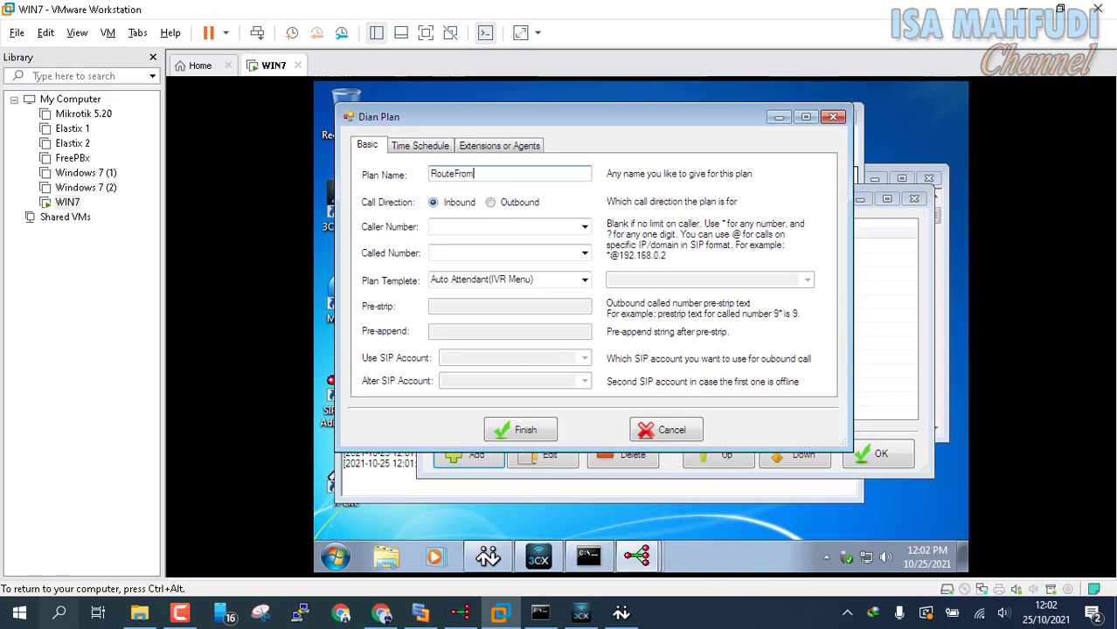
type("teFromServer1")
left_click(457, 253)
type("9")
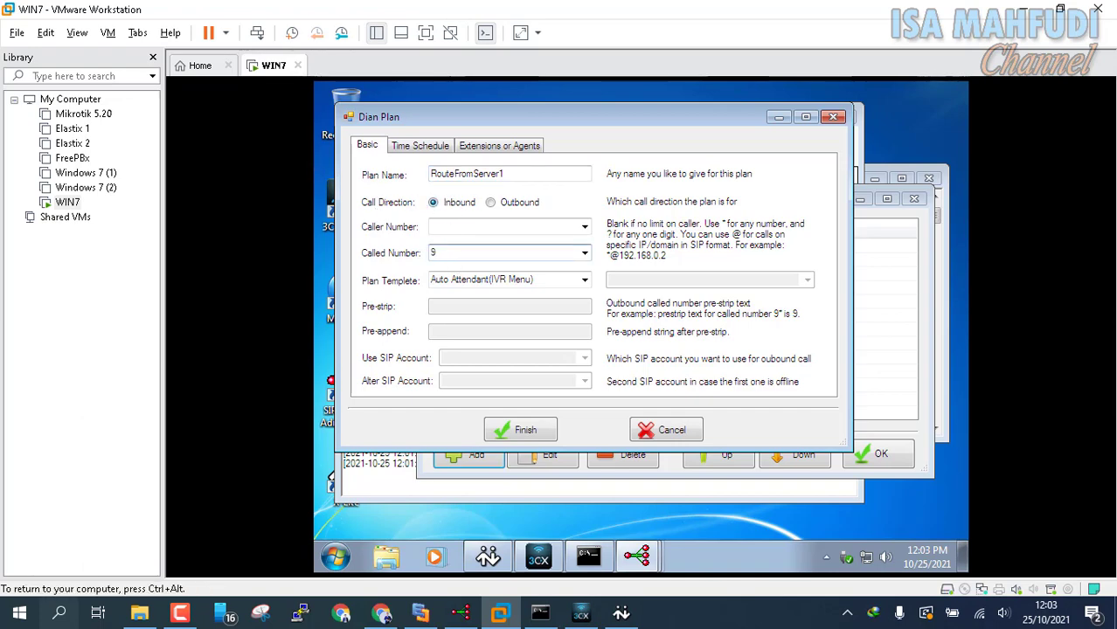
left_click(583, 280)
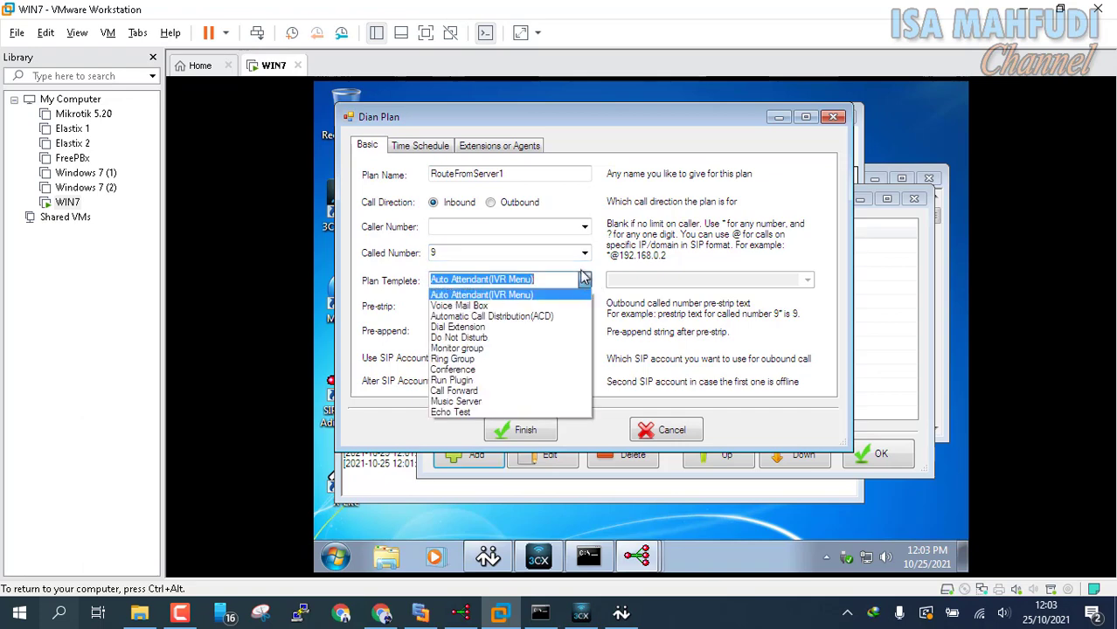
left_click(552, 330)
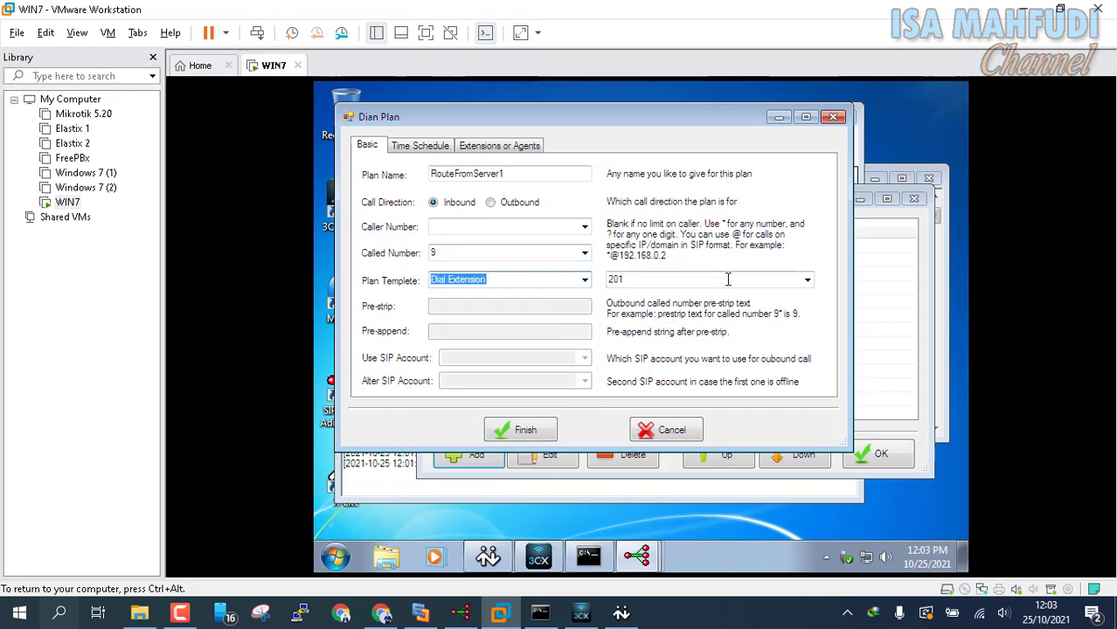
left_click(527, 429)
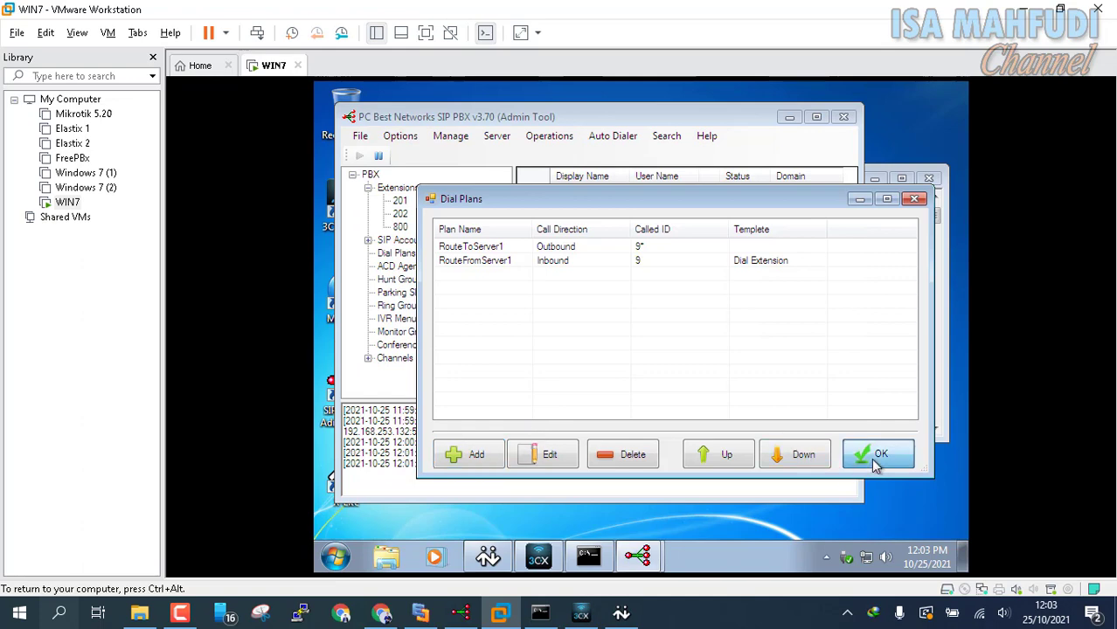
Step: Close the dial plans list, show the extensions, and bring up the X-Lite softphone
left_click(878, 455)
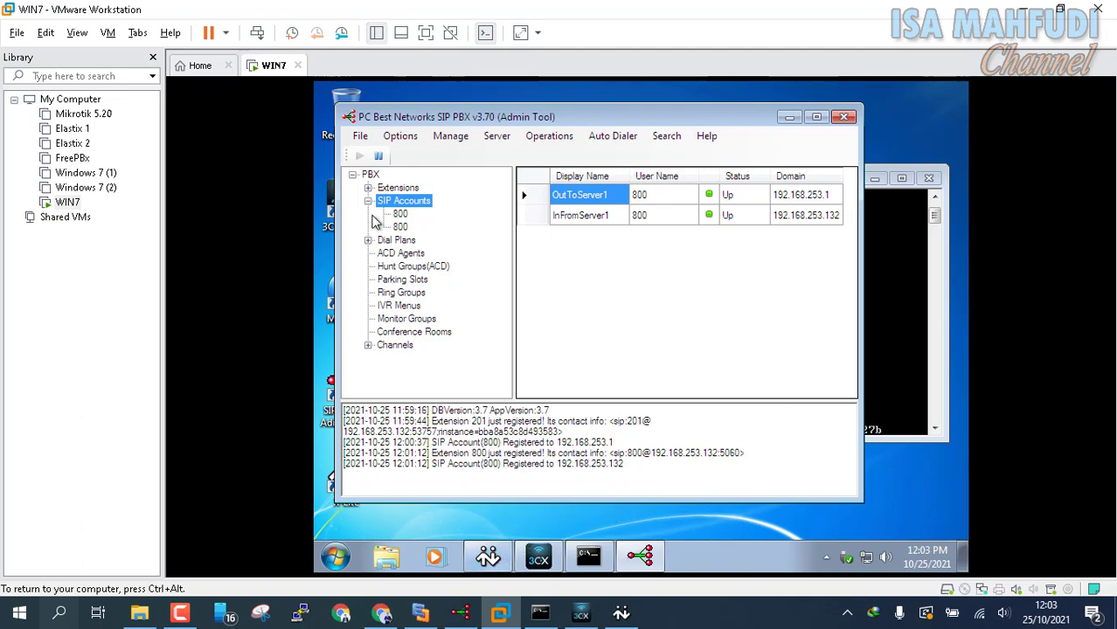
left_click(404, 189)
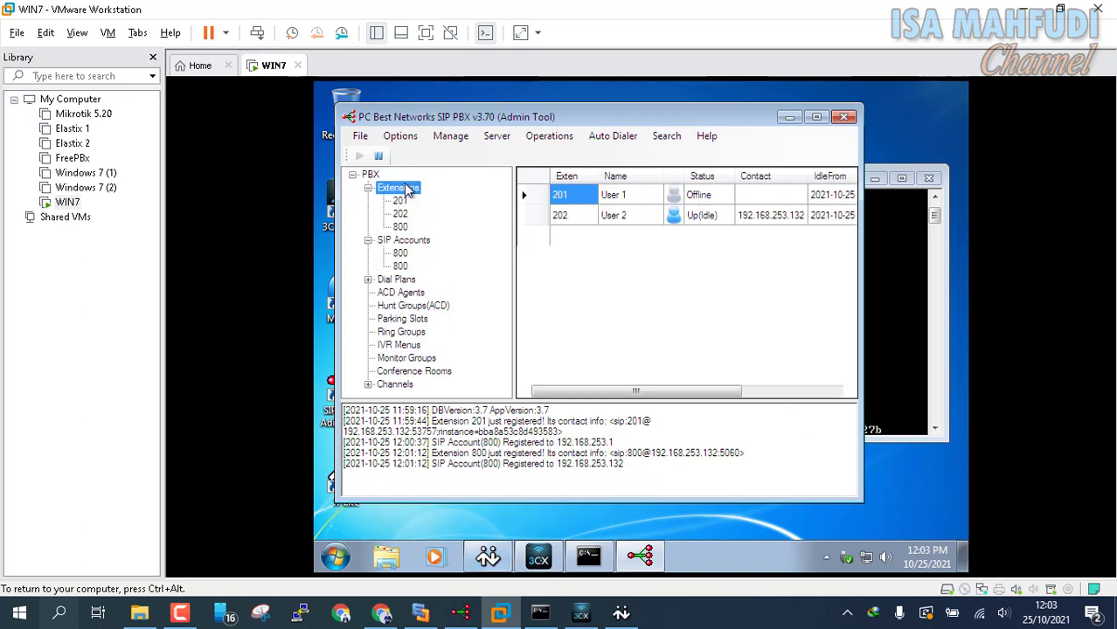
left_click(489, 552)
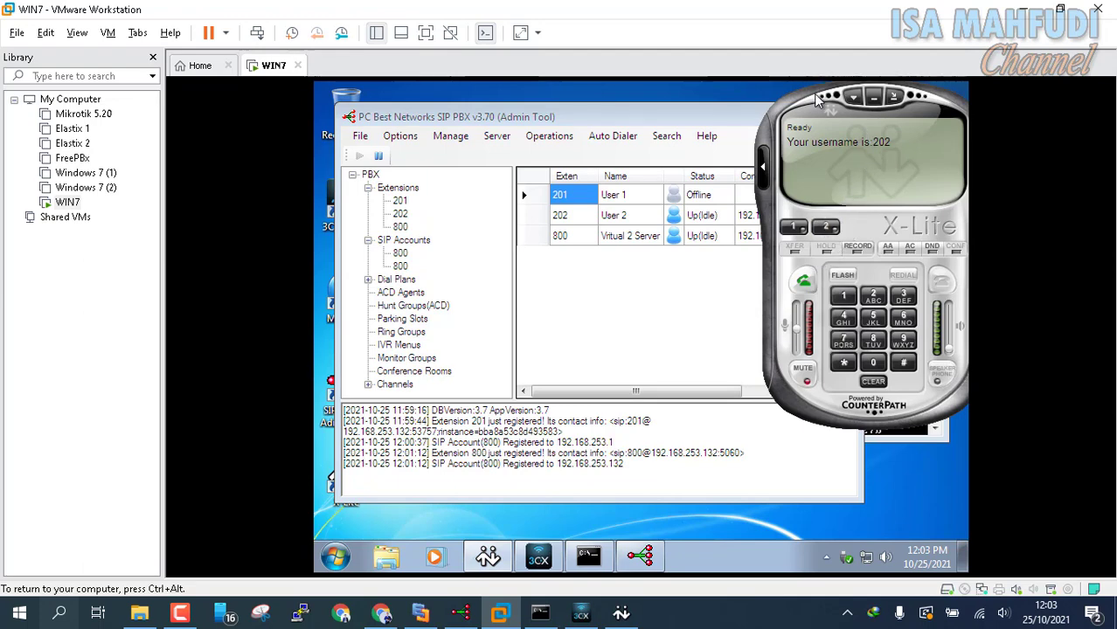
left_click_drag(815, 99, 644, 157)
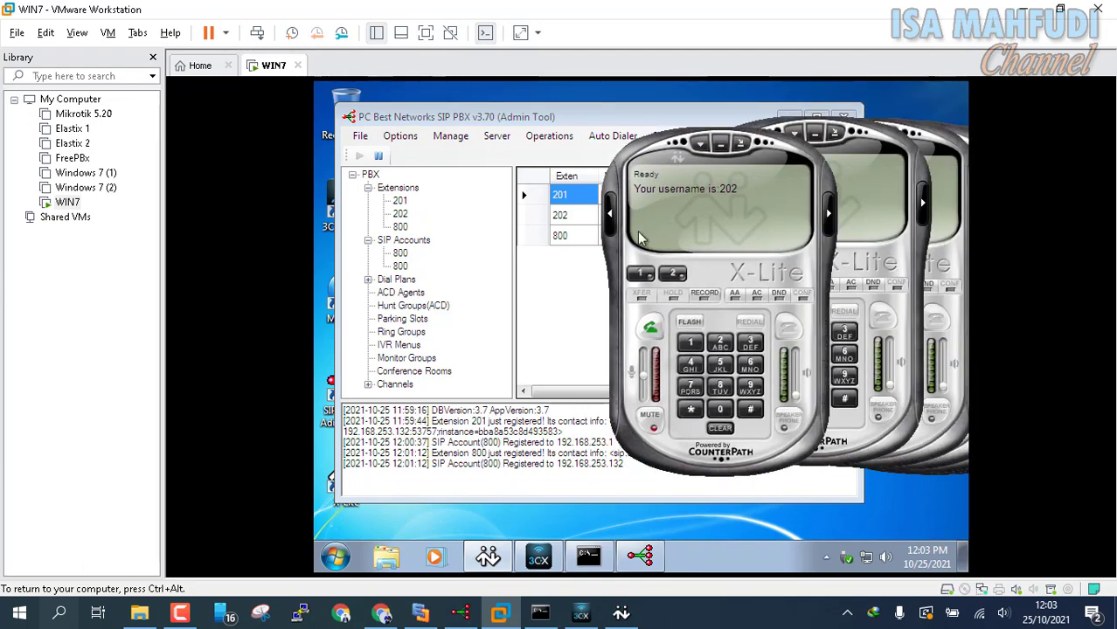
Step: Re-apply the User 1 account settings in 3CXPhone so extension 201 registers again
left_click(538, 558)
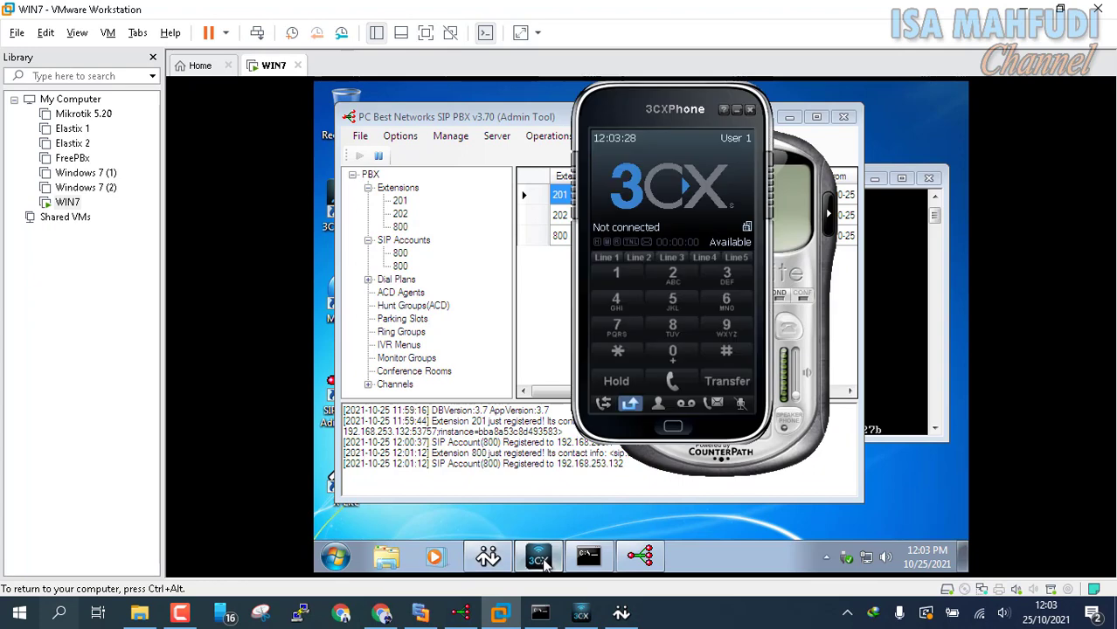
left_click(711, 181)
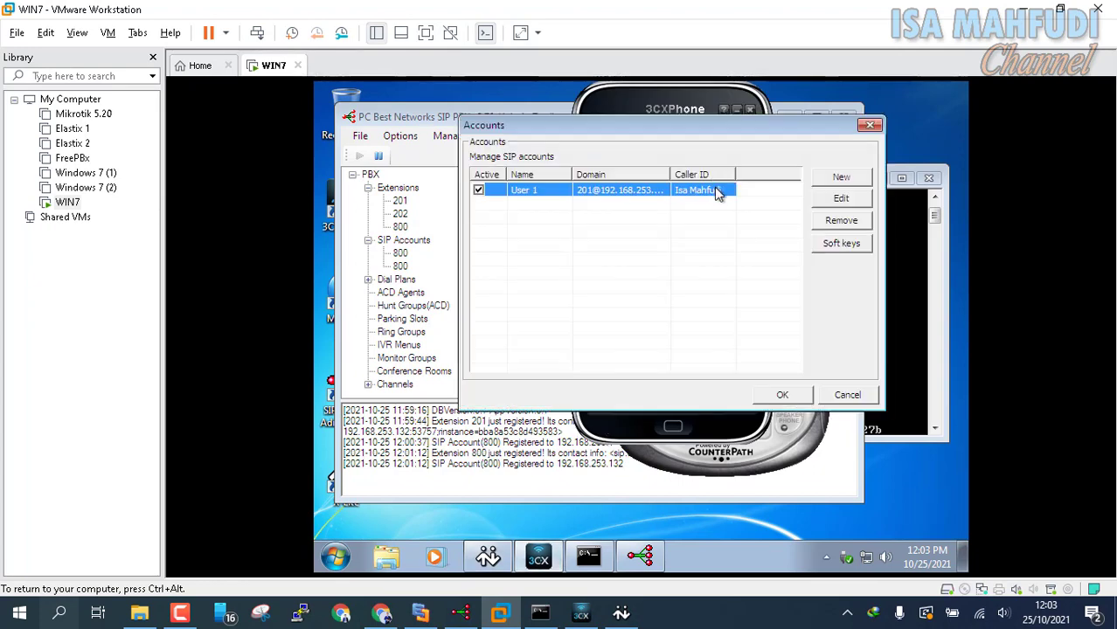
left_click(841, 199)
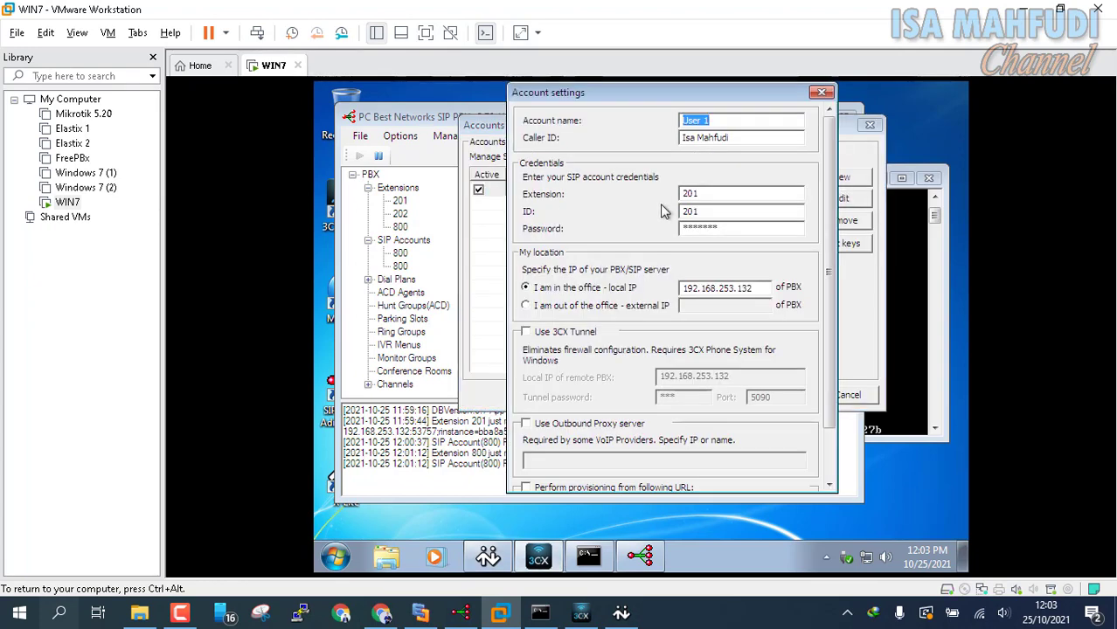
scroll(741, 411, "down", 2)
left_click(723, 478)
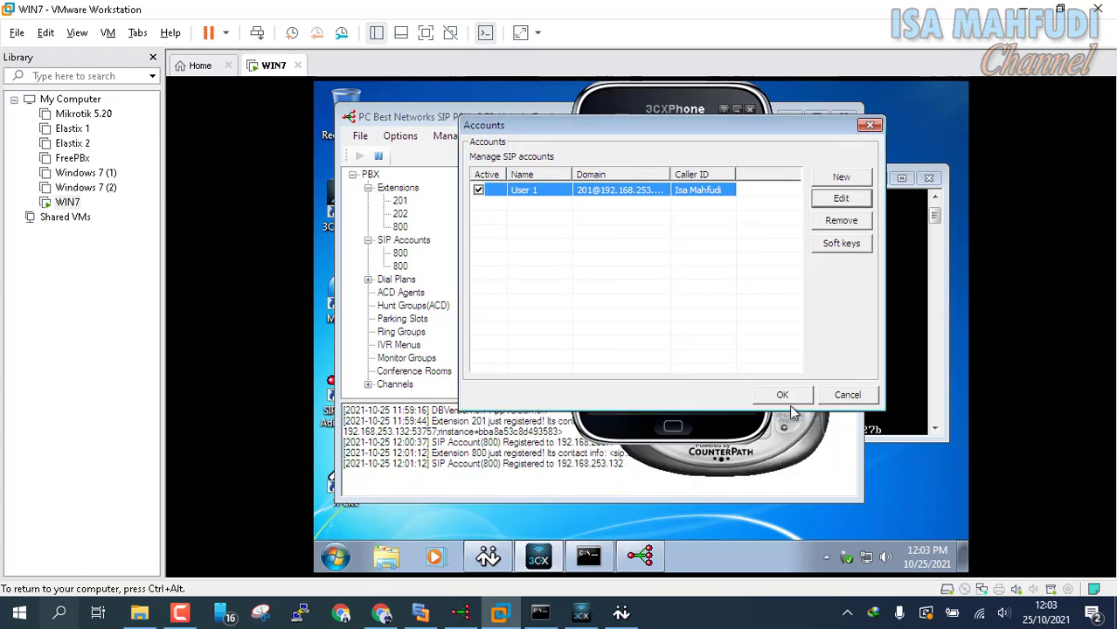
left_click(786, 391)
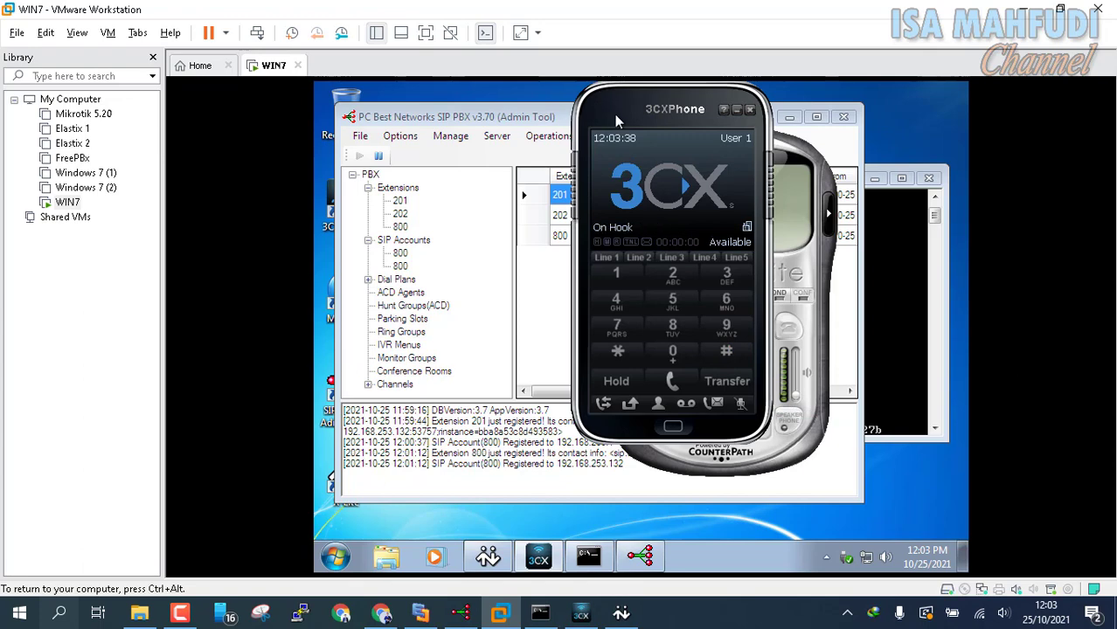
Step: Arrange the 3CXPhone and X-Lite windows side by side, uncovering the PBX grid
left_click_drag(615, 114, 319, 136)
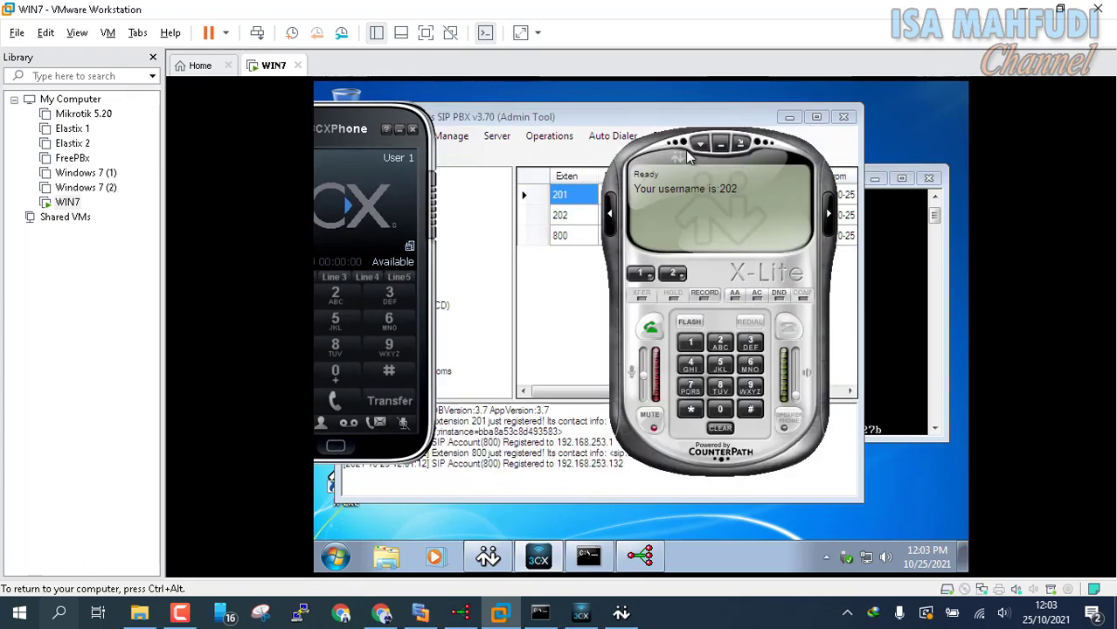
left_click_drag(661, 151, 854, 160)
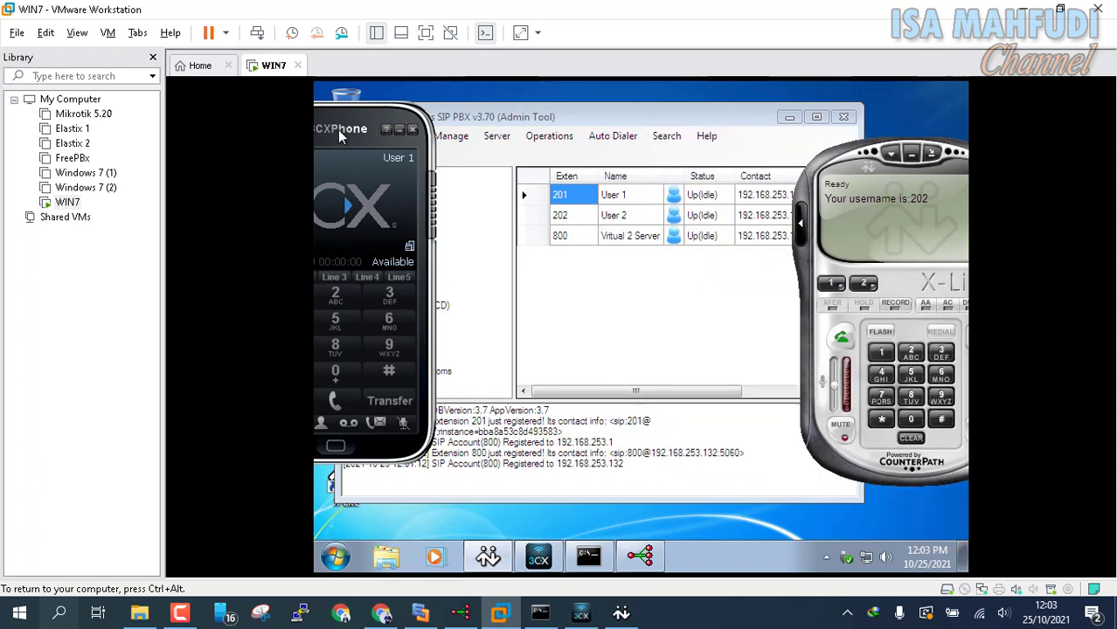
left_click_drag(340, 132, 421, 126)
left_click_drag(864, 200, 852, 170)
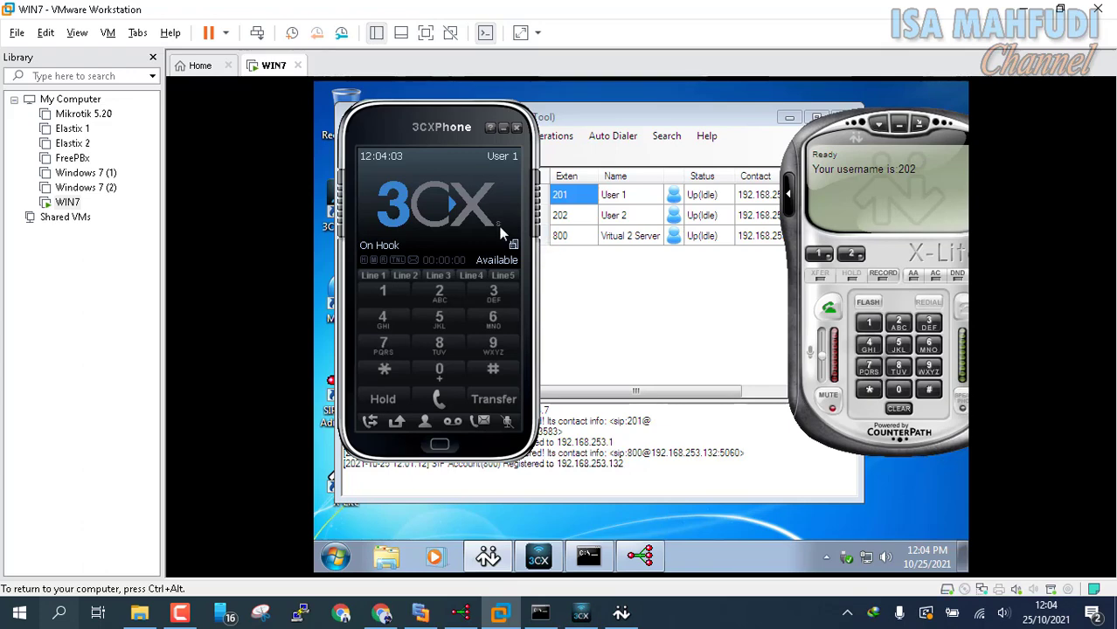
Step: Dial 9101 on User 1's 3CXPhone and place the call, then return to the virtual machine
left_click(510, 343)
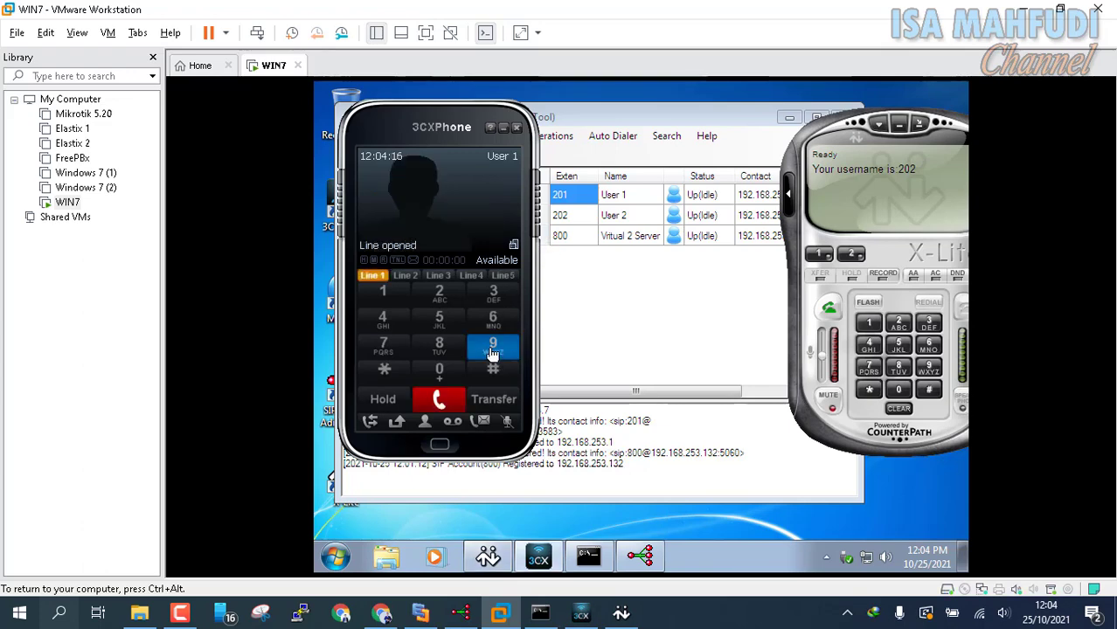
left_click(502, 357)
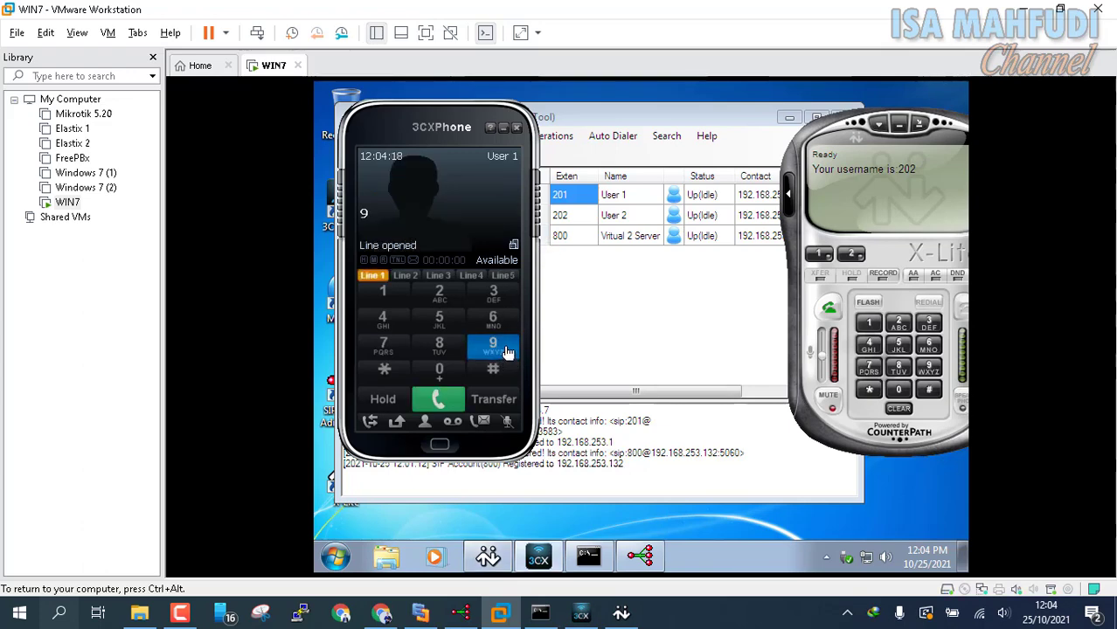
left_click(391, 300)
left_click(440, 372)
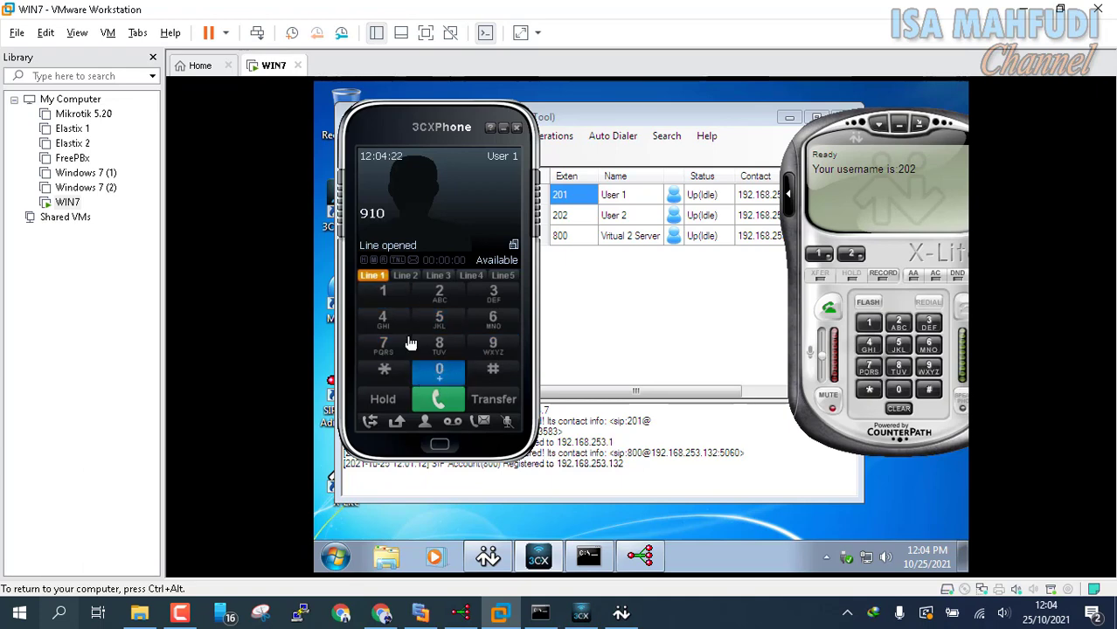
left_click(391, 299)
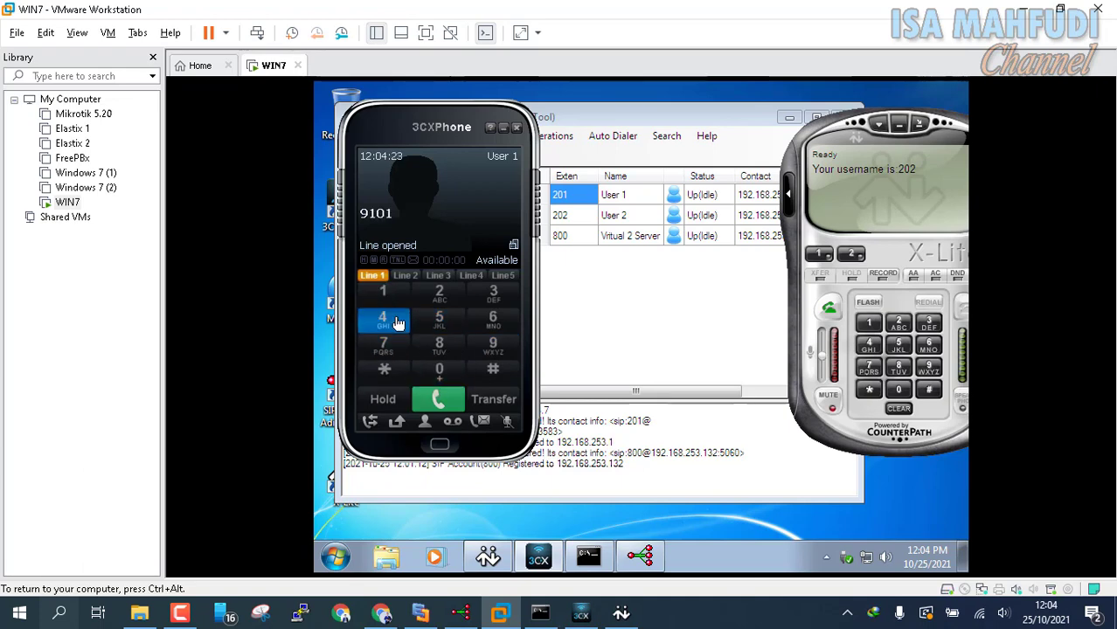
left_click(444, 401)
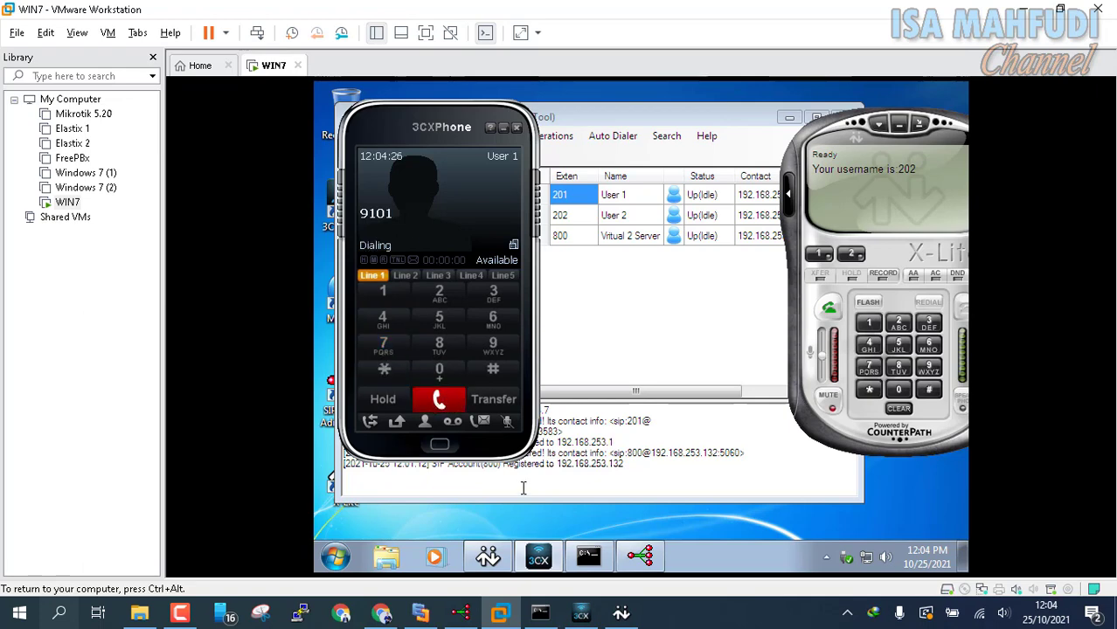
mouse_move(581, 613)
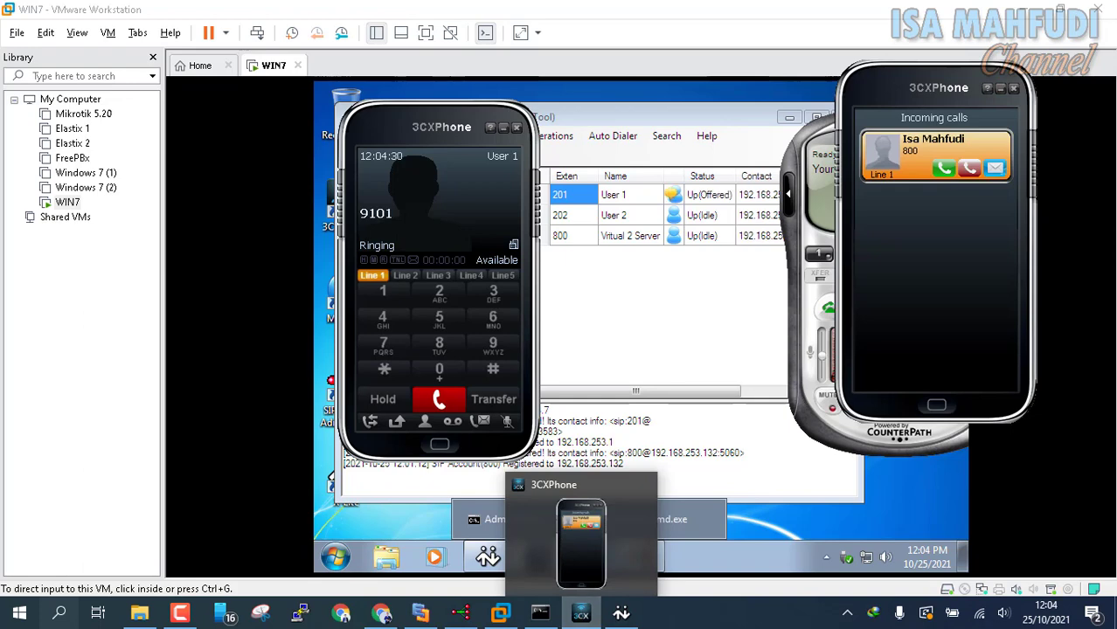
left_click(581, 613)
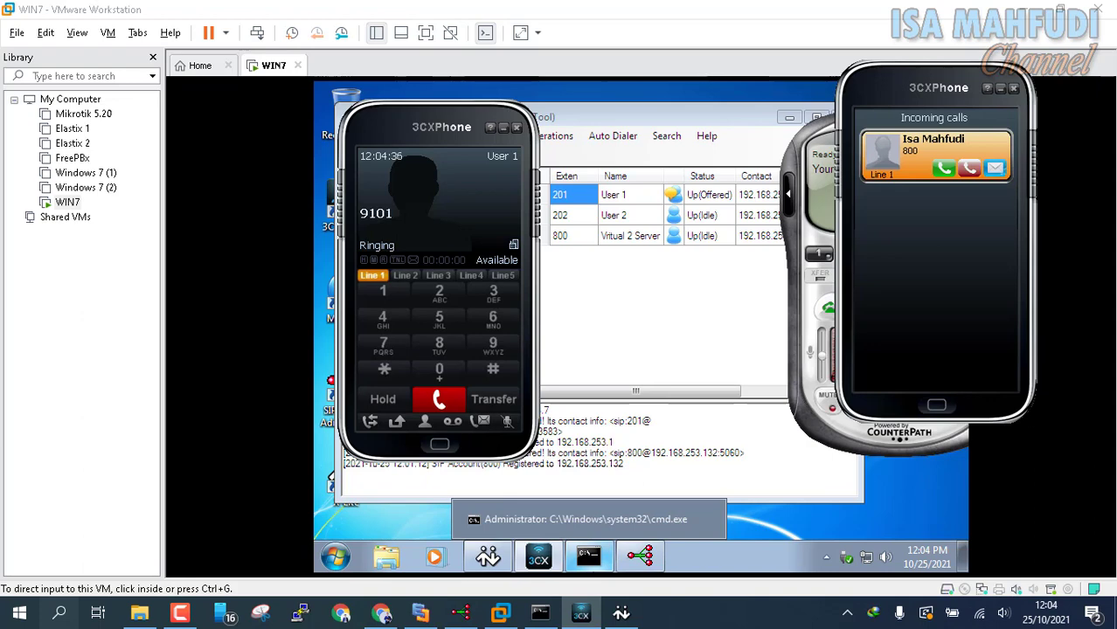
Step: List the first server's extensions, answer the incoming call from 800, and mute the microphone
left_click(460, 613)
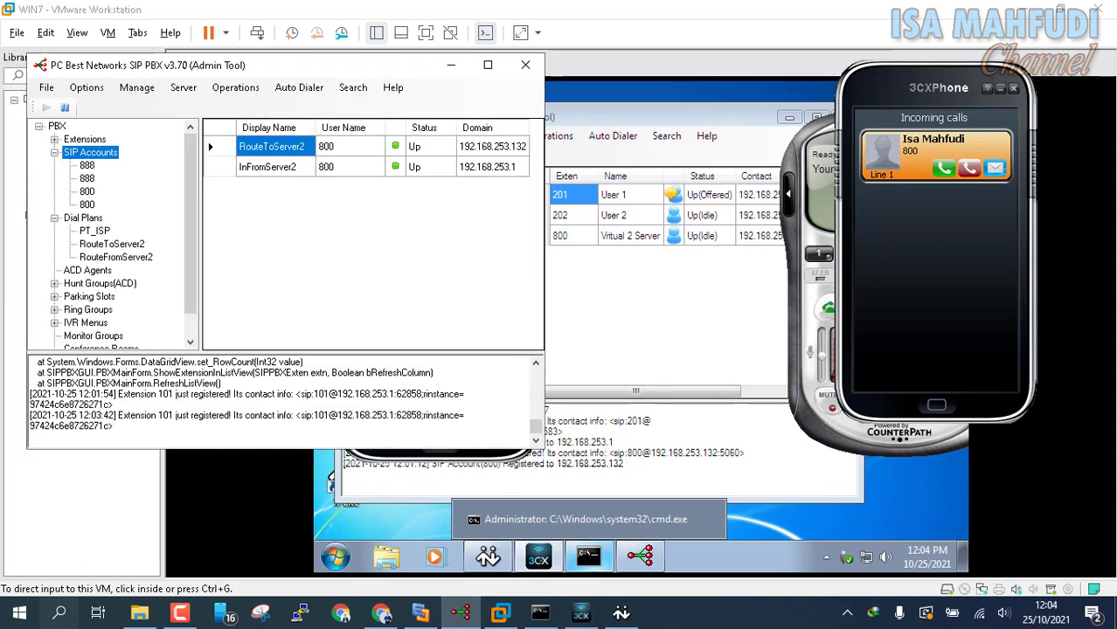
double_click(85, 140)
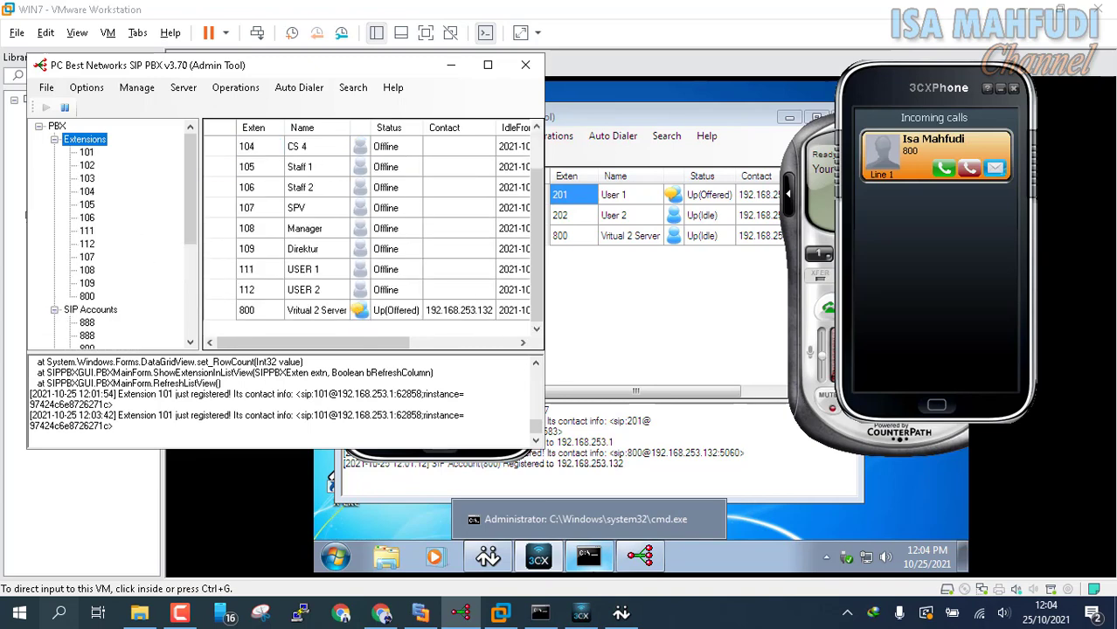
left_click(944, 168)
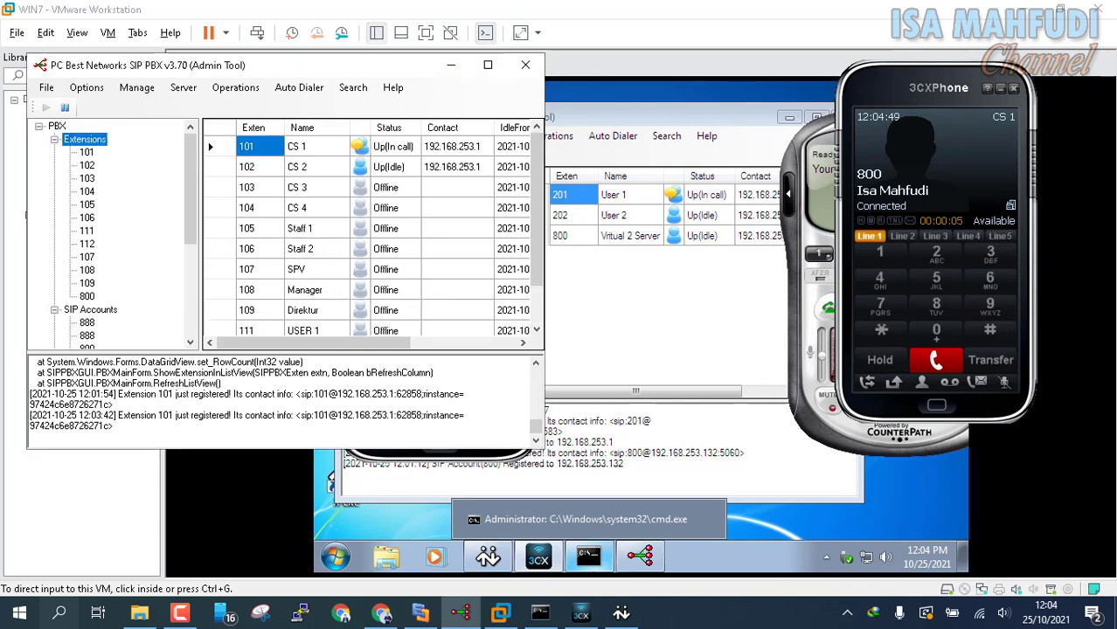
left_click(1004, 382)
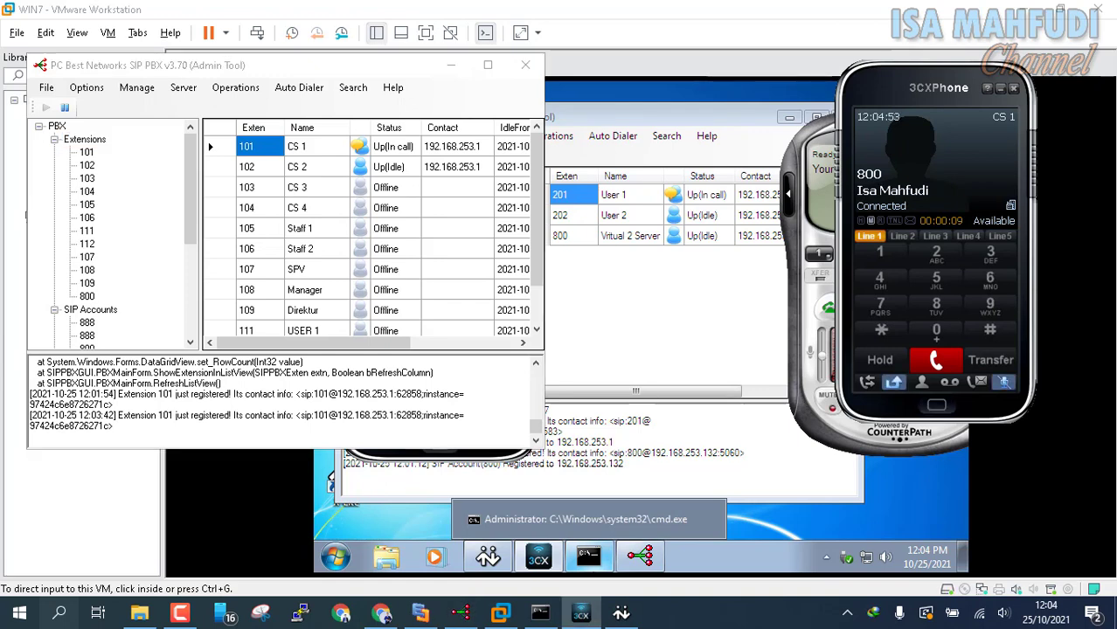
left_click(451, 64)
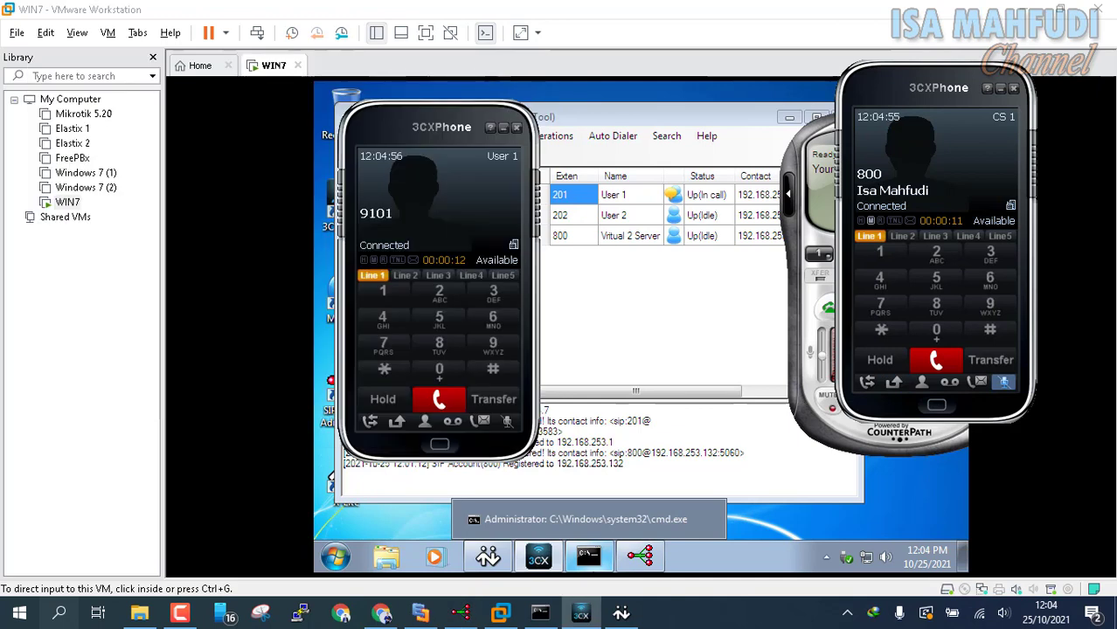
Step: Hang up the connected 9101 call on the virtual machine's 3CXPhone
left_click(509, 423)
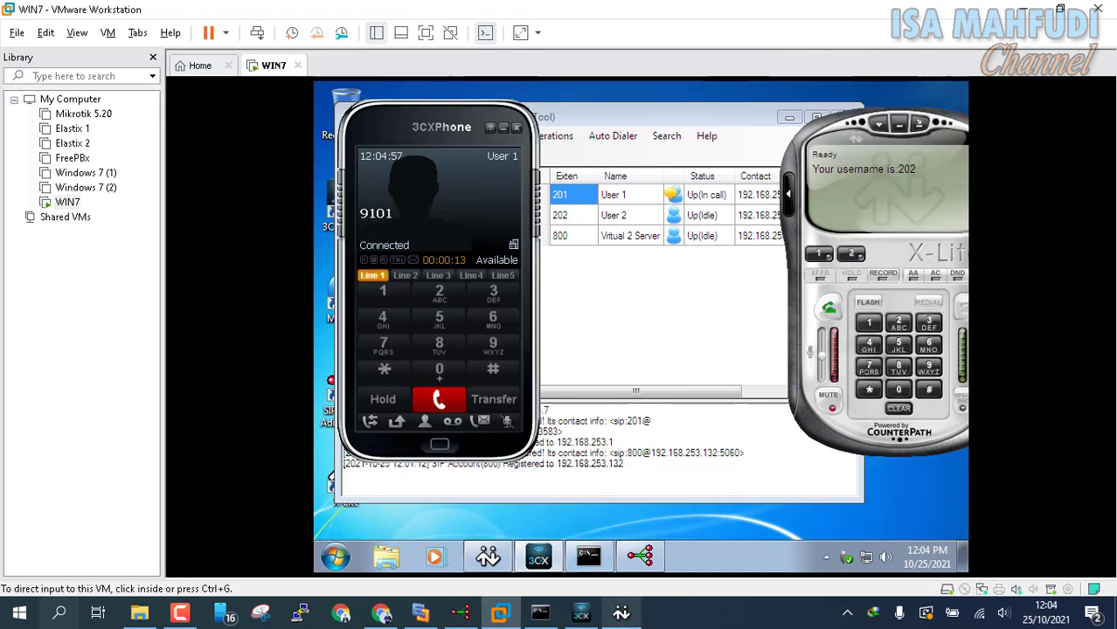
mouse_move(621, 613)
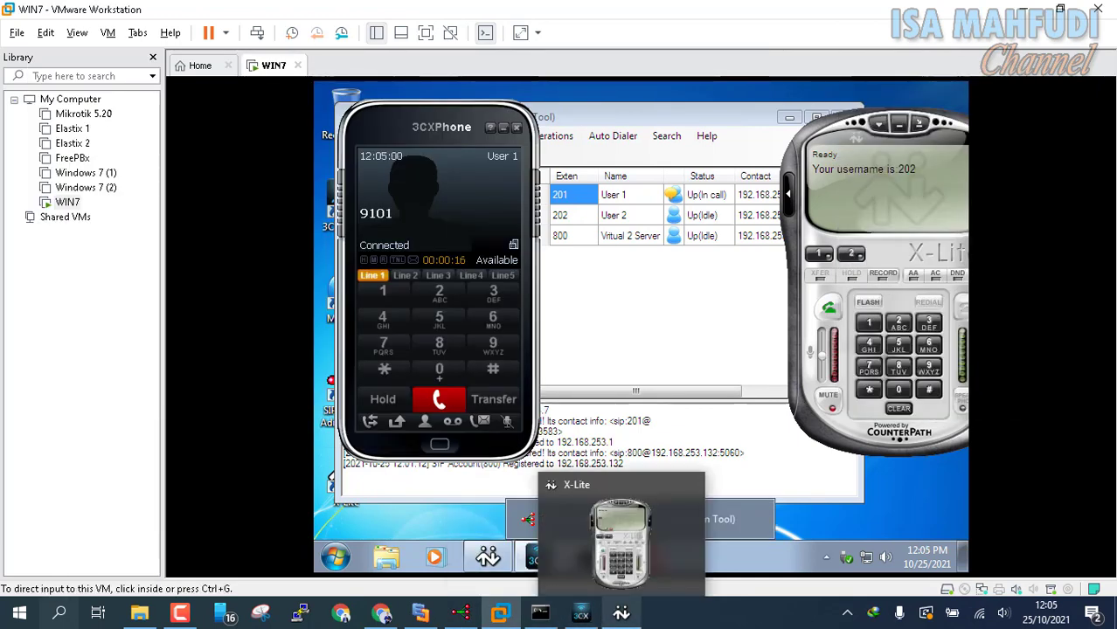
mouse_move(580, 613)
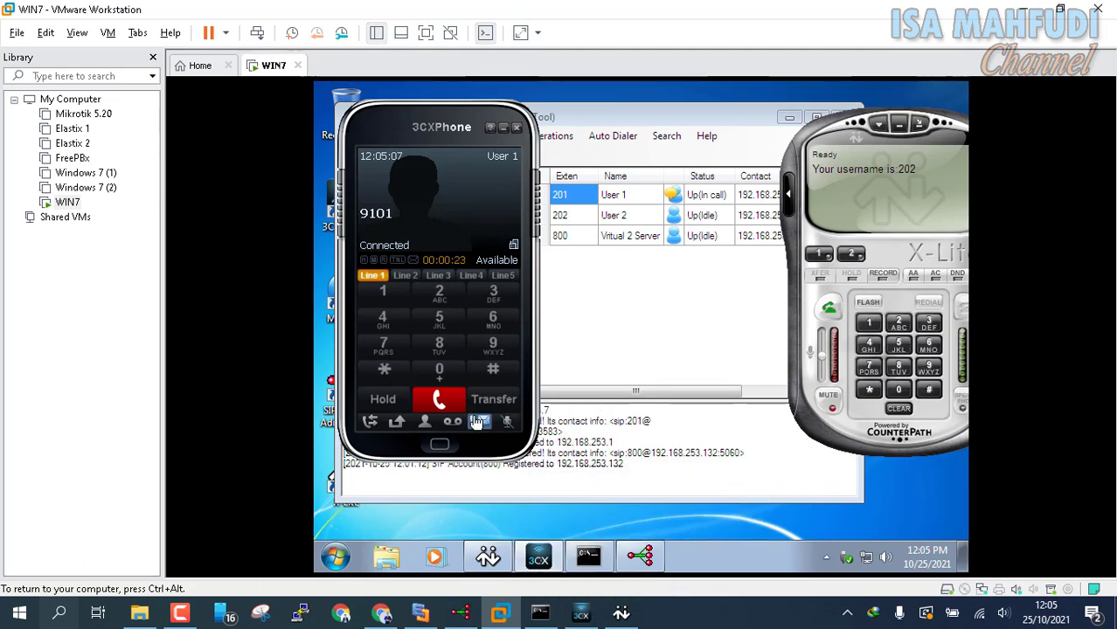
left_click(438, 402)
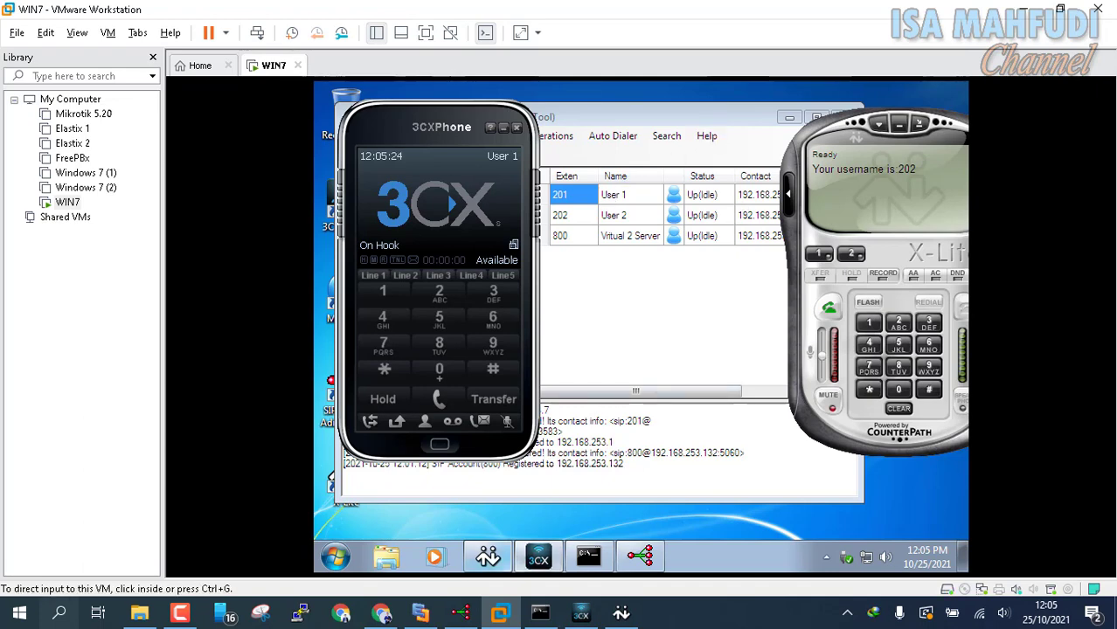
Step: Switch to the Edraw Max network diagram on the host
mouse_move(487, 556)
mouse_move(459, 613)
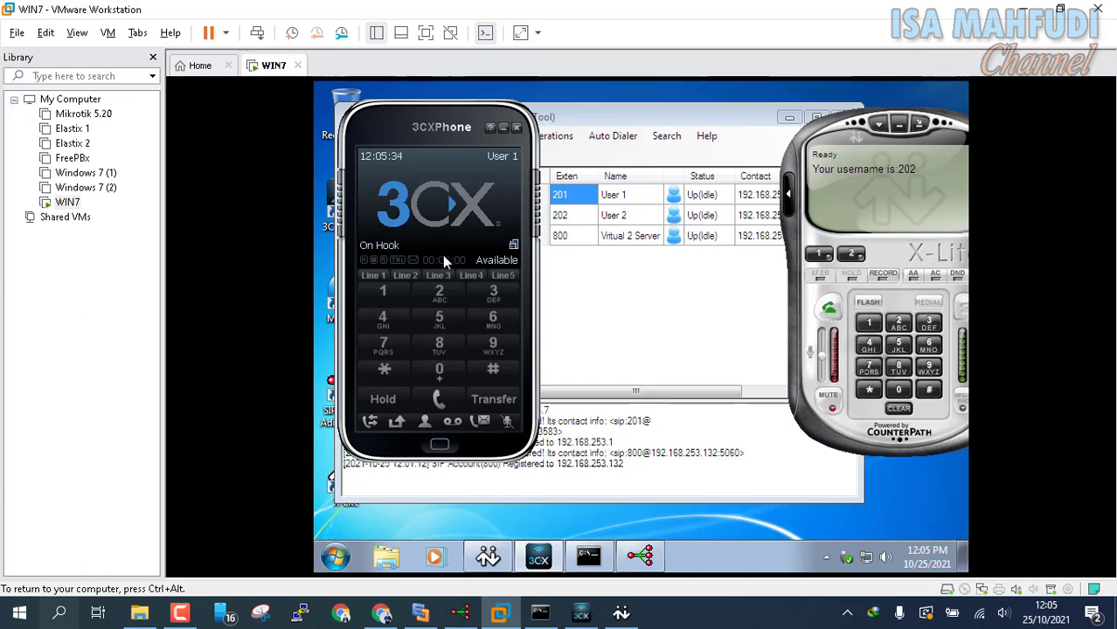
left_click(420, 614)
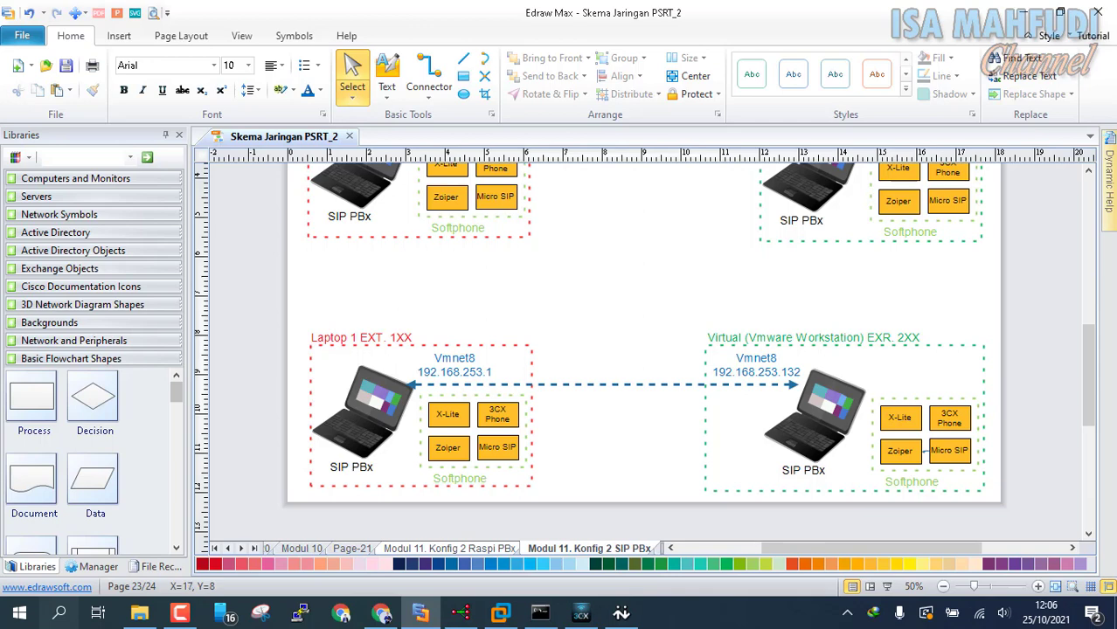
Step: Dial 9201 from the host's 3CXPhone, then switch to the virtual machine to see it ring
left_click(580, 615)
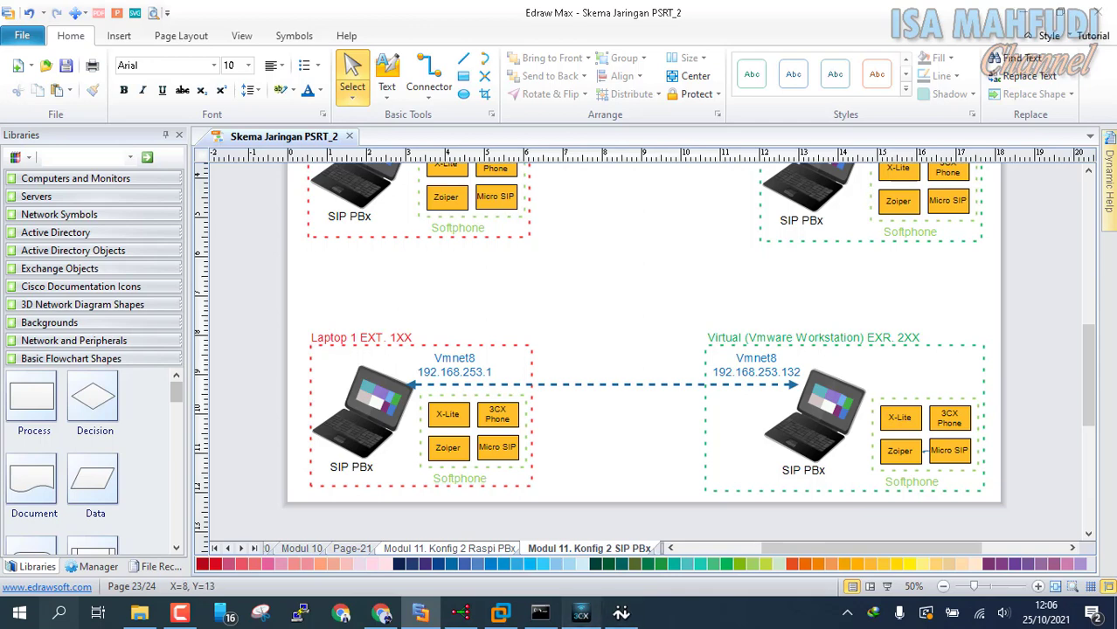
left_click(989, 307)
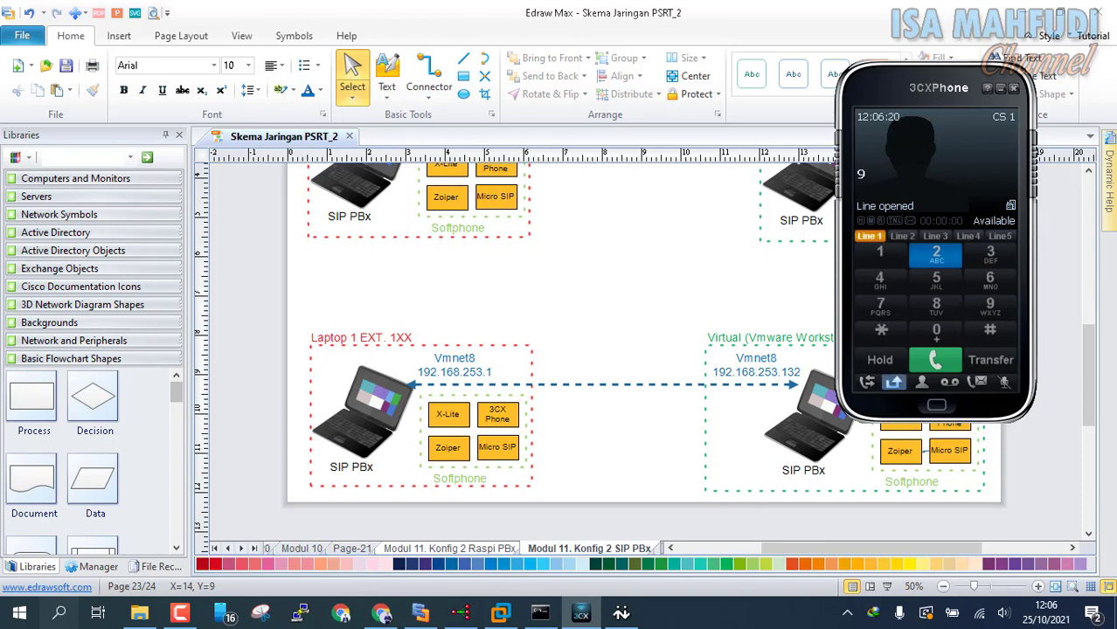
left_click(936, 253)
left_click(936, 332)
left_click(880, 254)
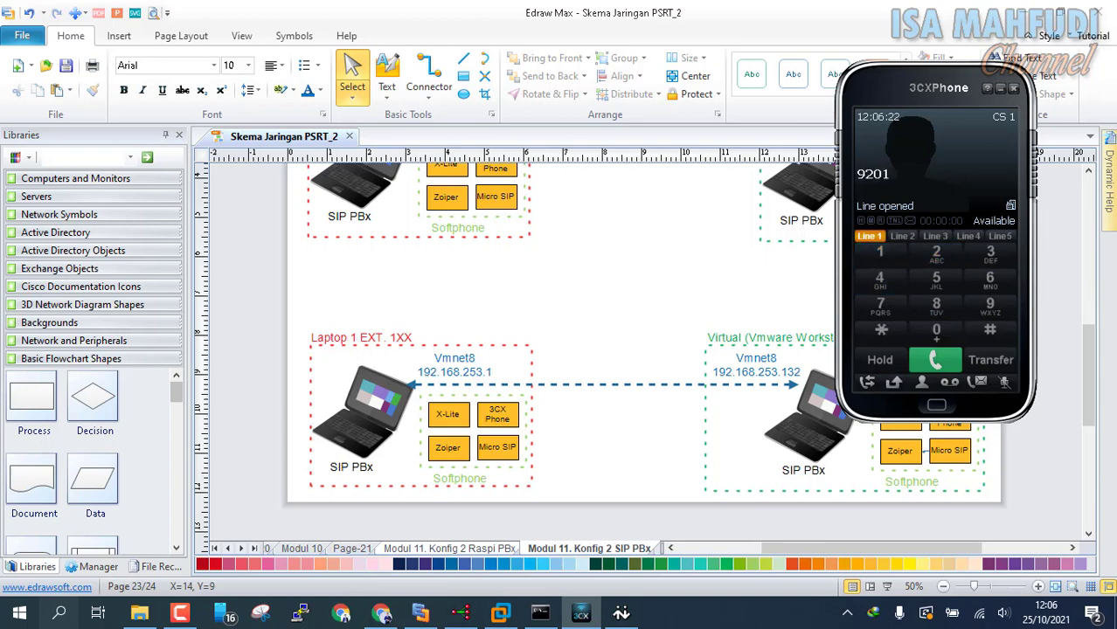
left_click(936, 359)
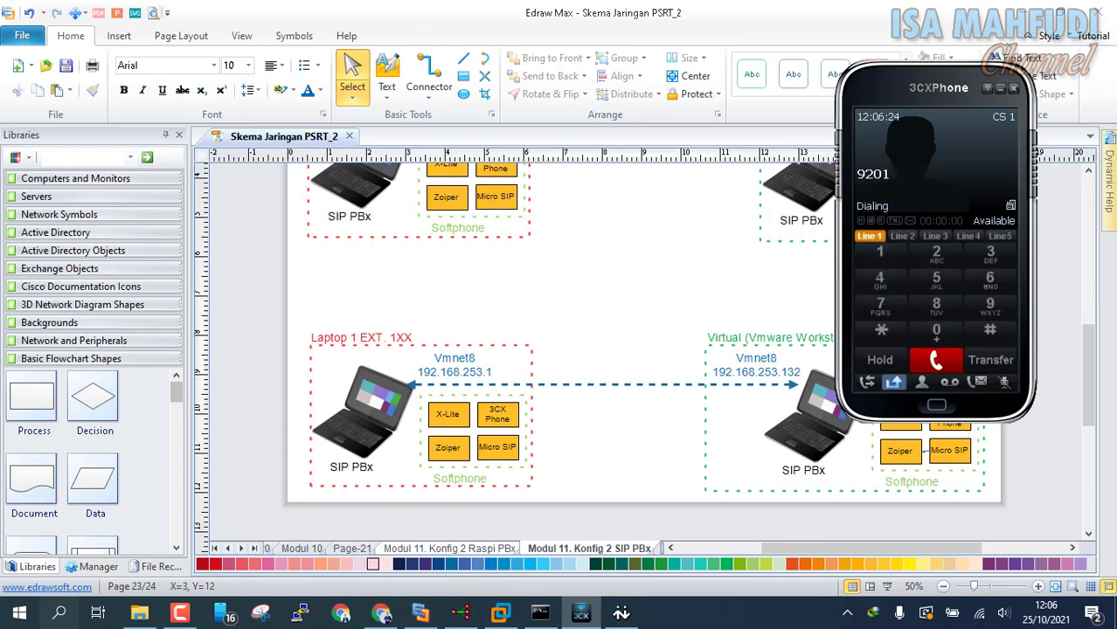
left_click(500, 613)
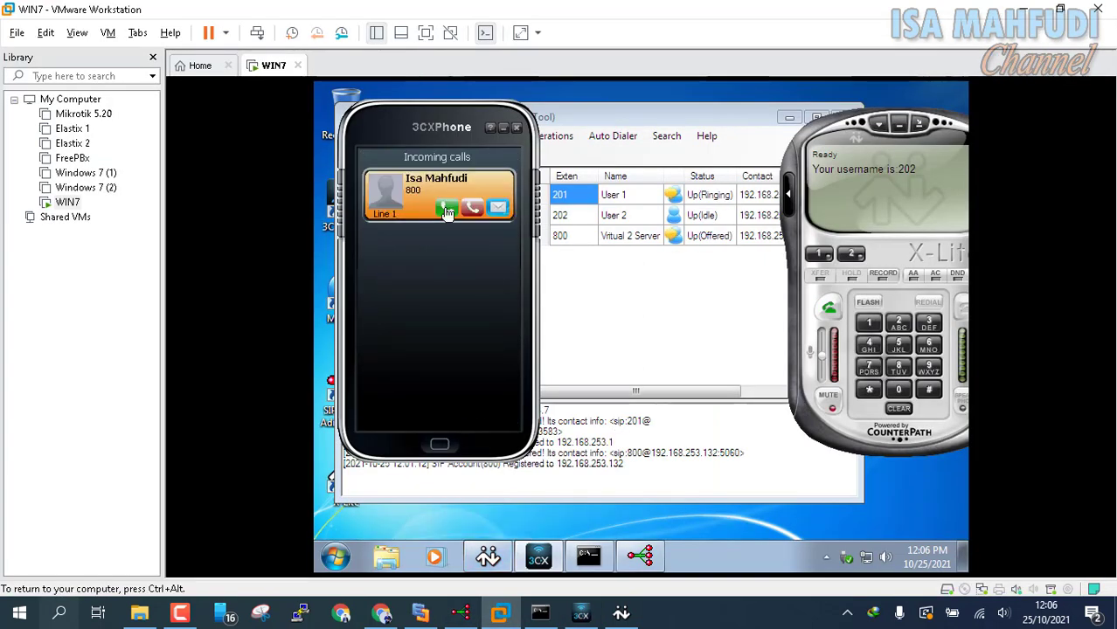
Step: Answer the incoming call from 800 on User 1's 3CXPhone, then hang up once connected
left_click(439, 208)
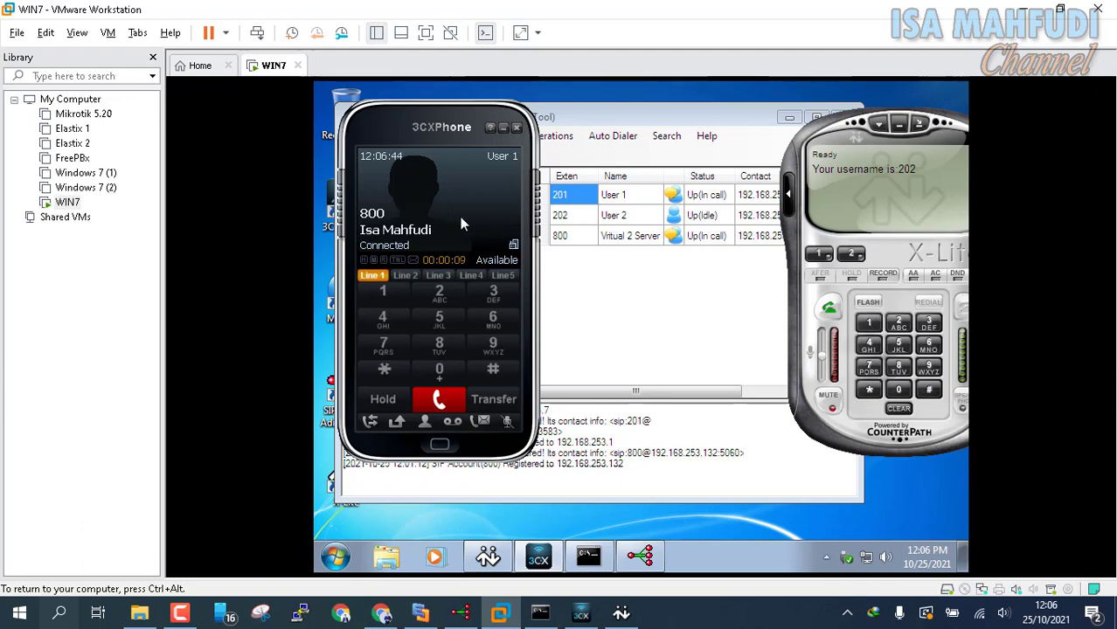
left_click(438, 399)
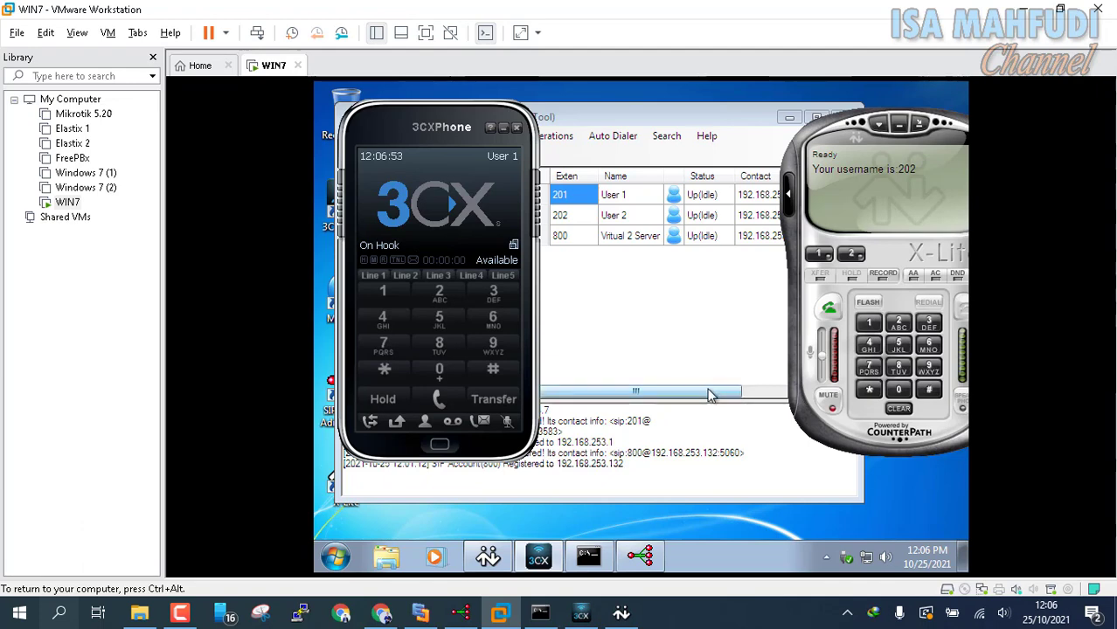
left_click_drag(708, 391, 627, 371)
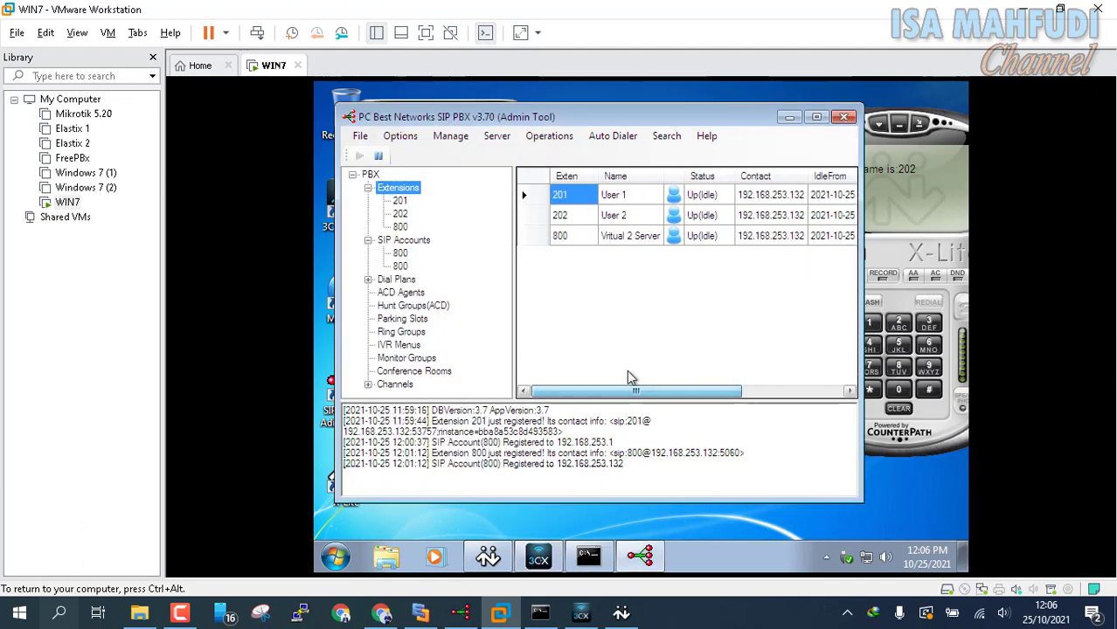
Step: Review the second server's trunk accounts, Server1 dial plans and extensions, then return to 3CXPhone
double_click(413, 241)
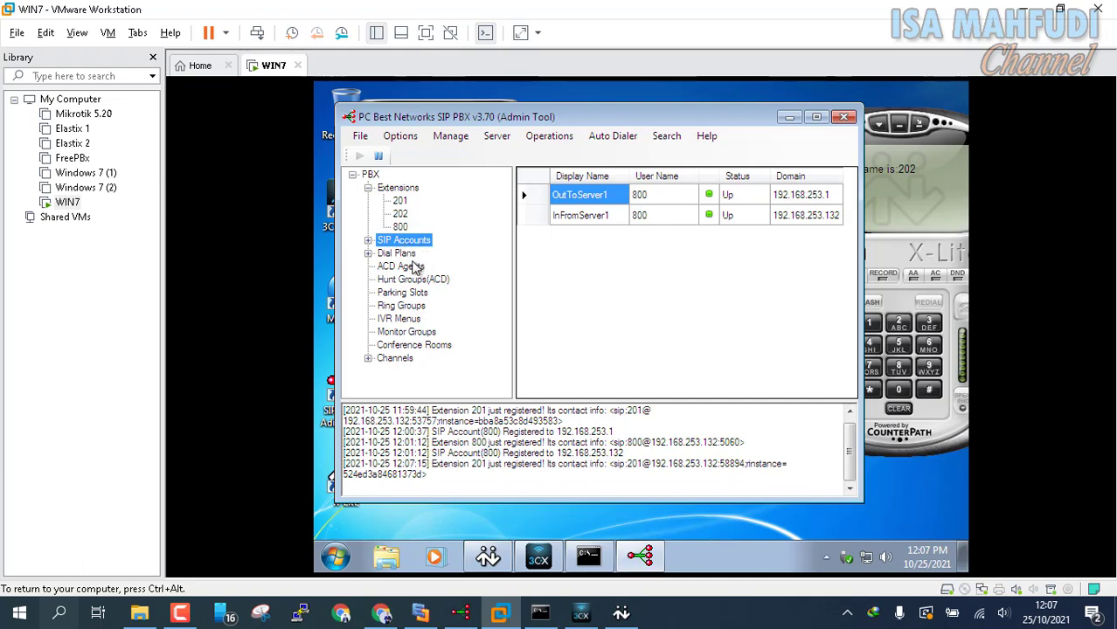
double_click(407, 253)
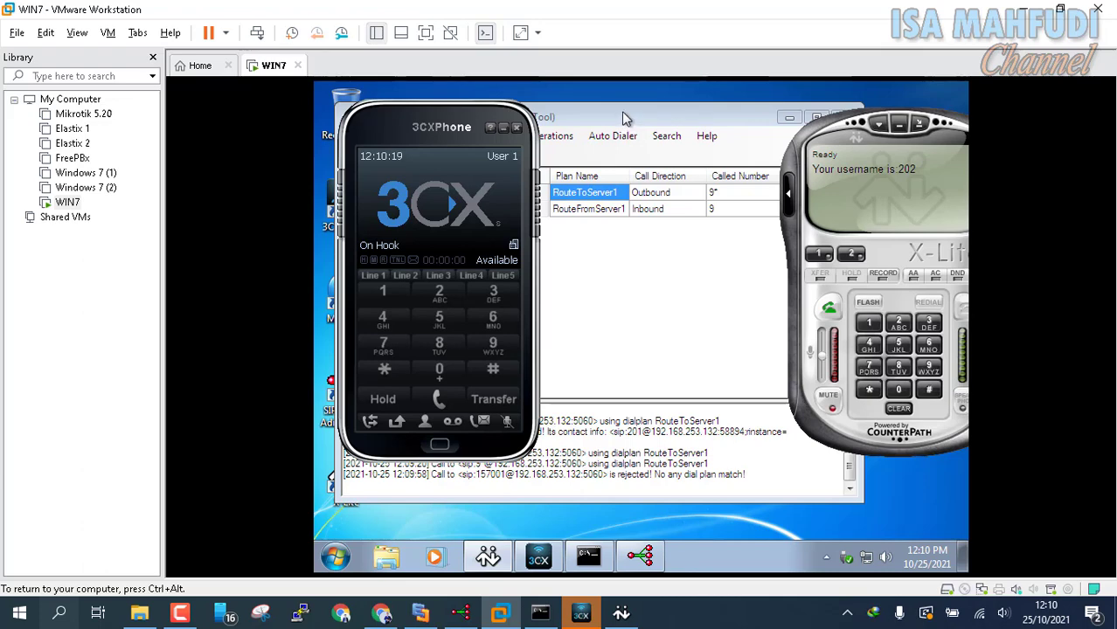
left_click(624, 118)
left_click(410, 188)
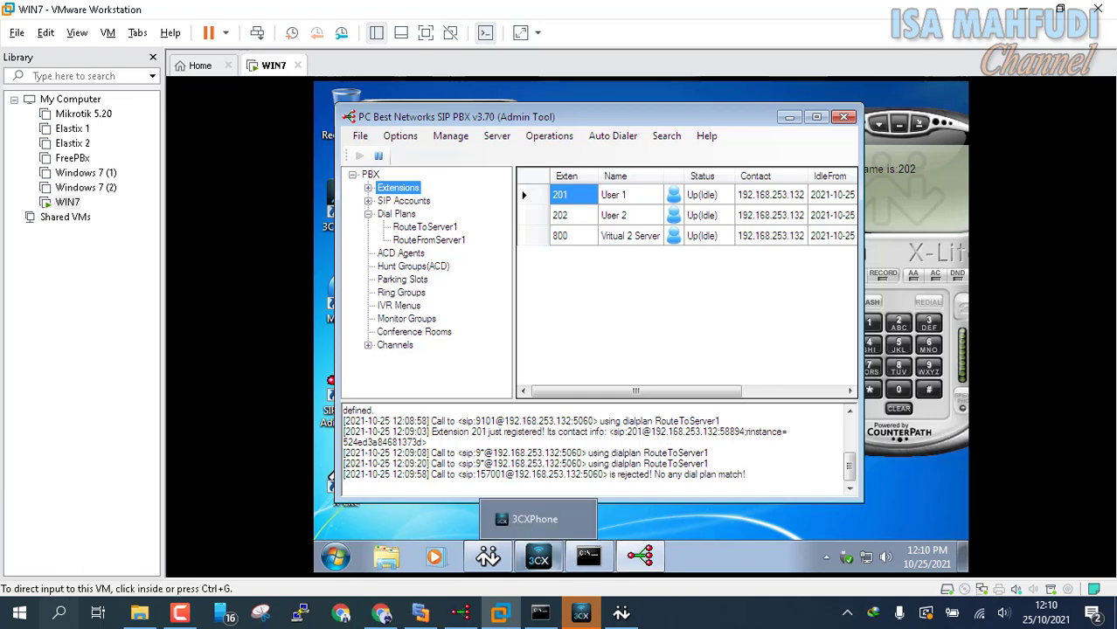
left_click(538, 556)
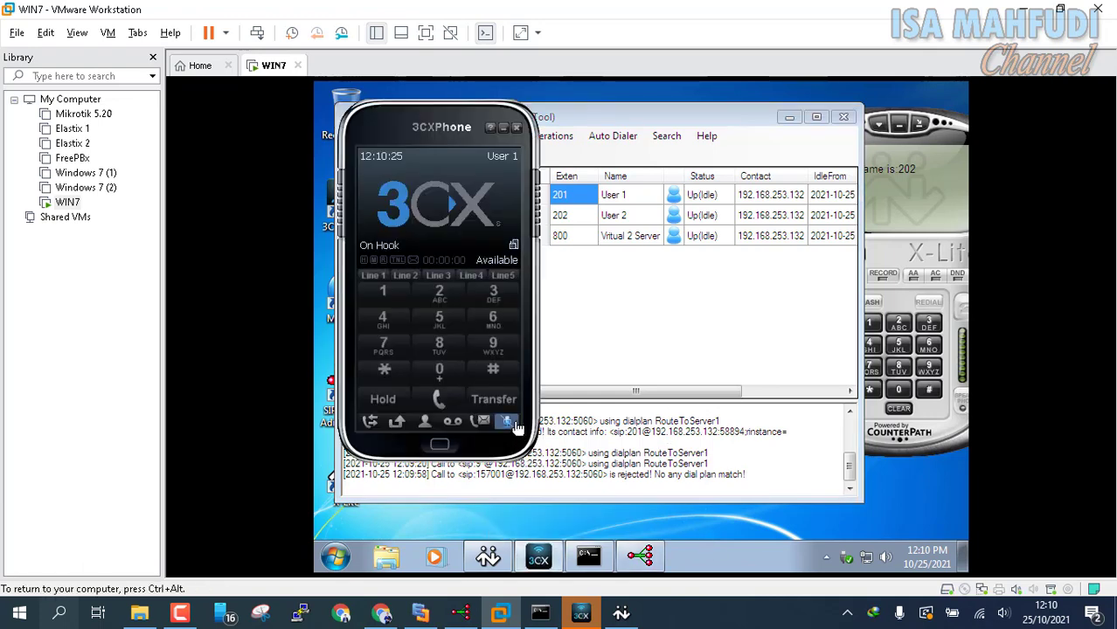